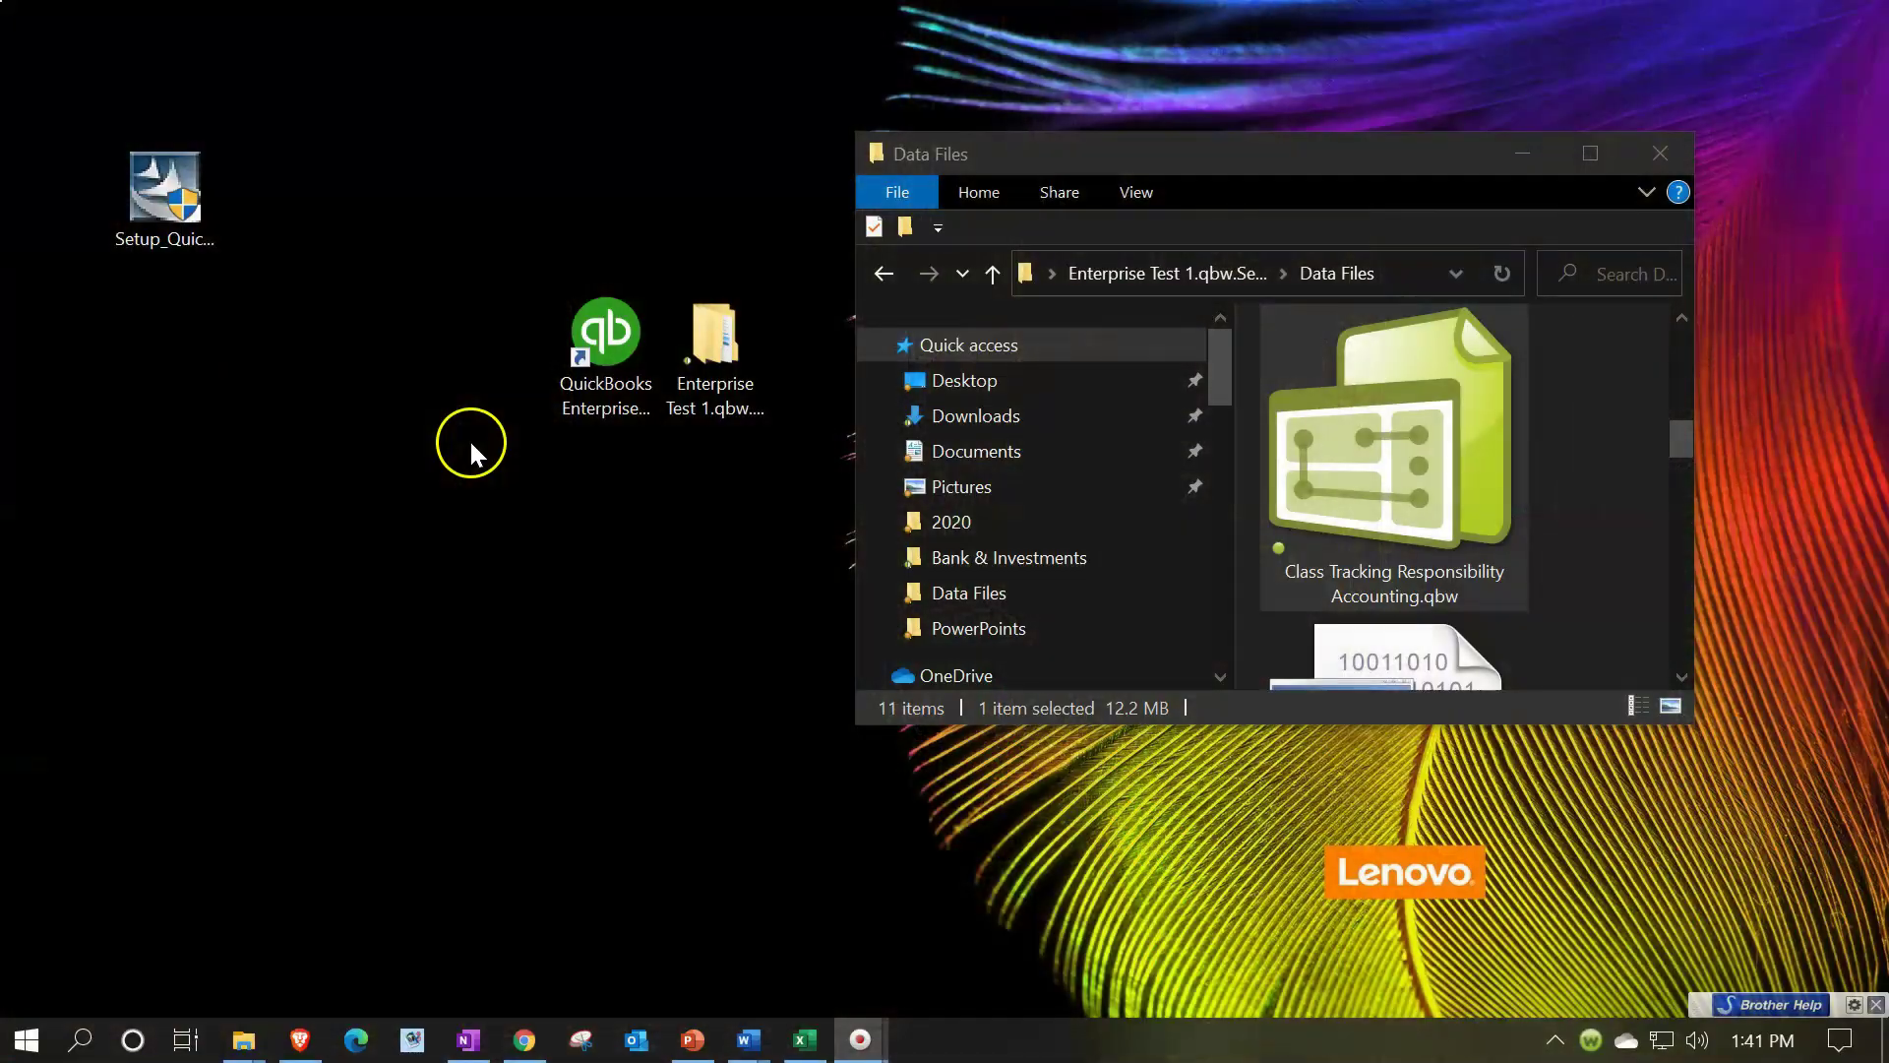
Start QuickBooks Enterprise Solutions 21.0 from the desktop and postpone the software update.
left_click(565, 354)
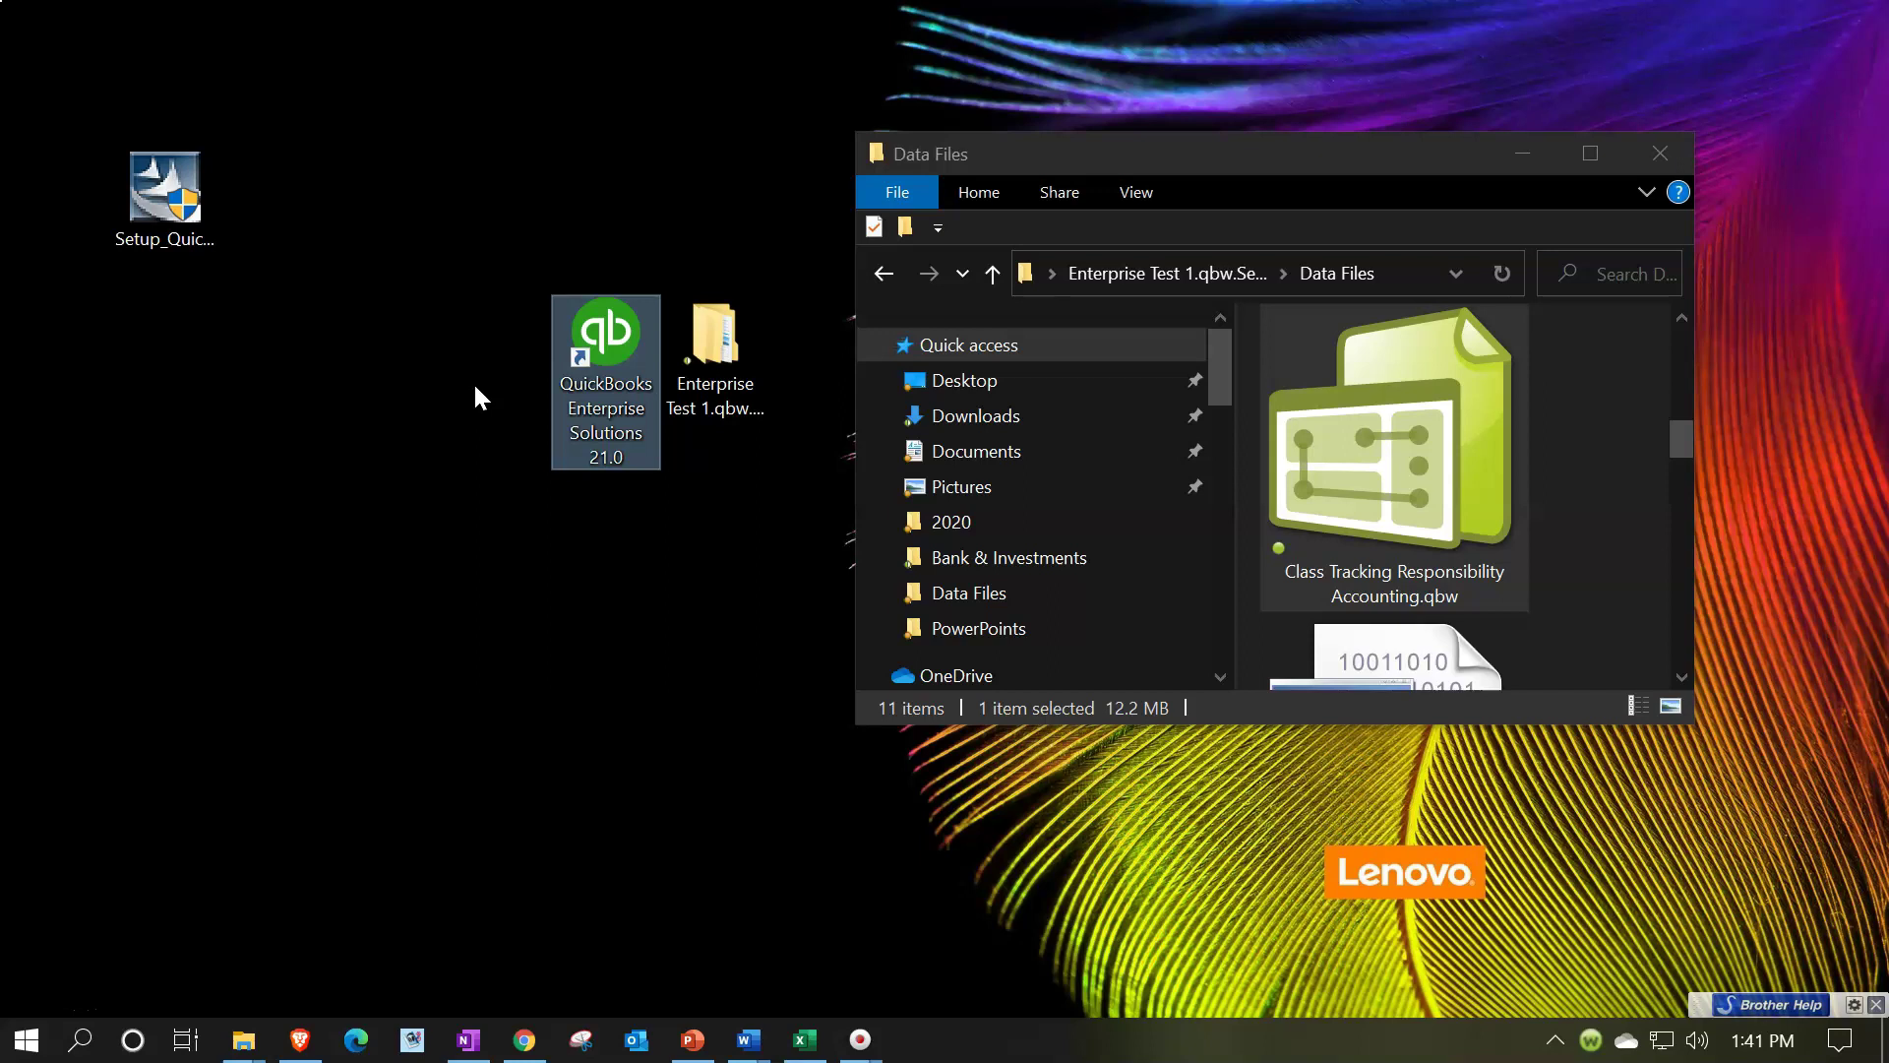
double_click(1342, 464)
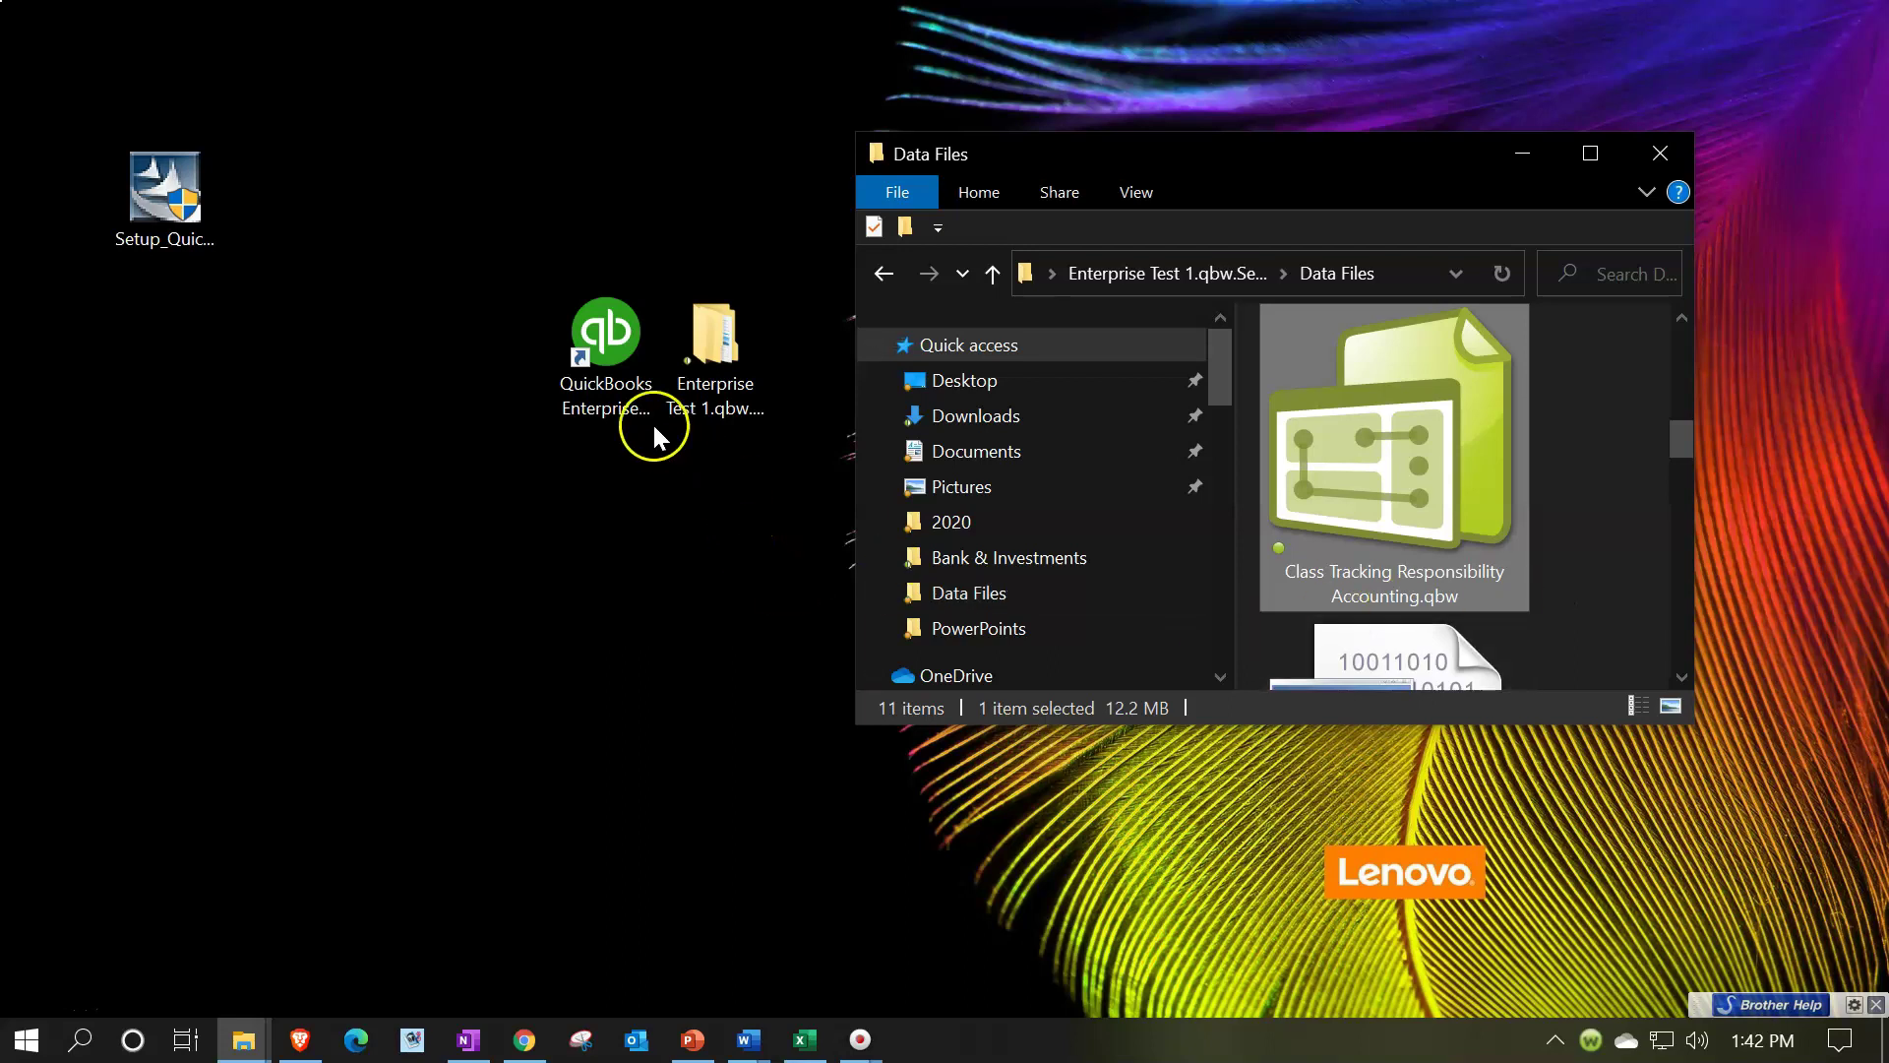
left_click(591, 341)
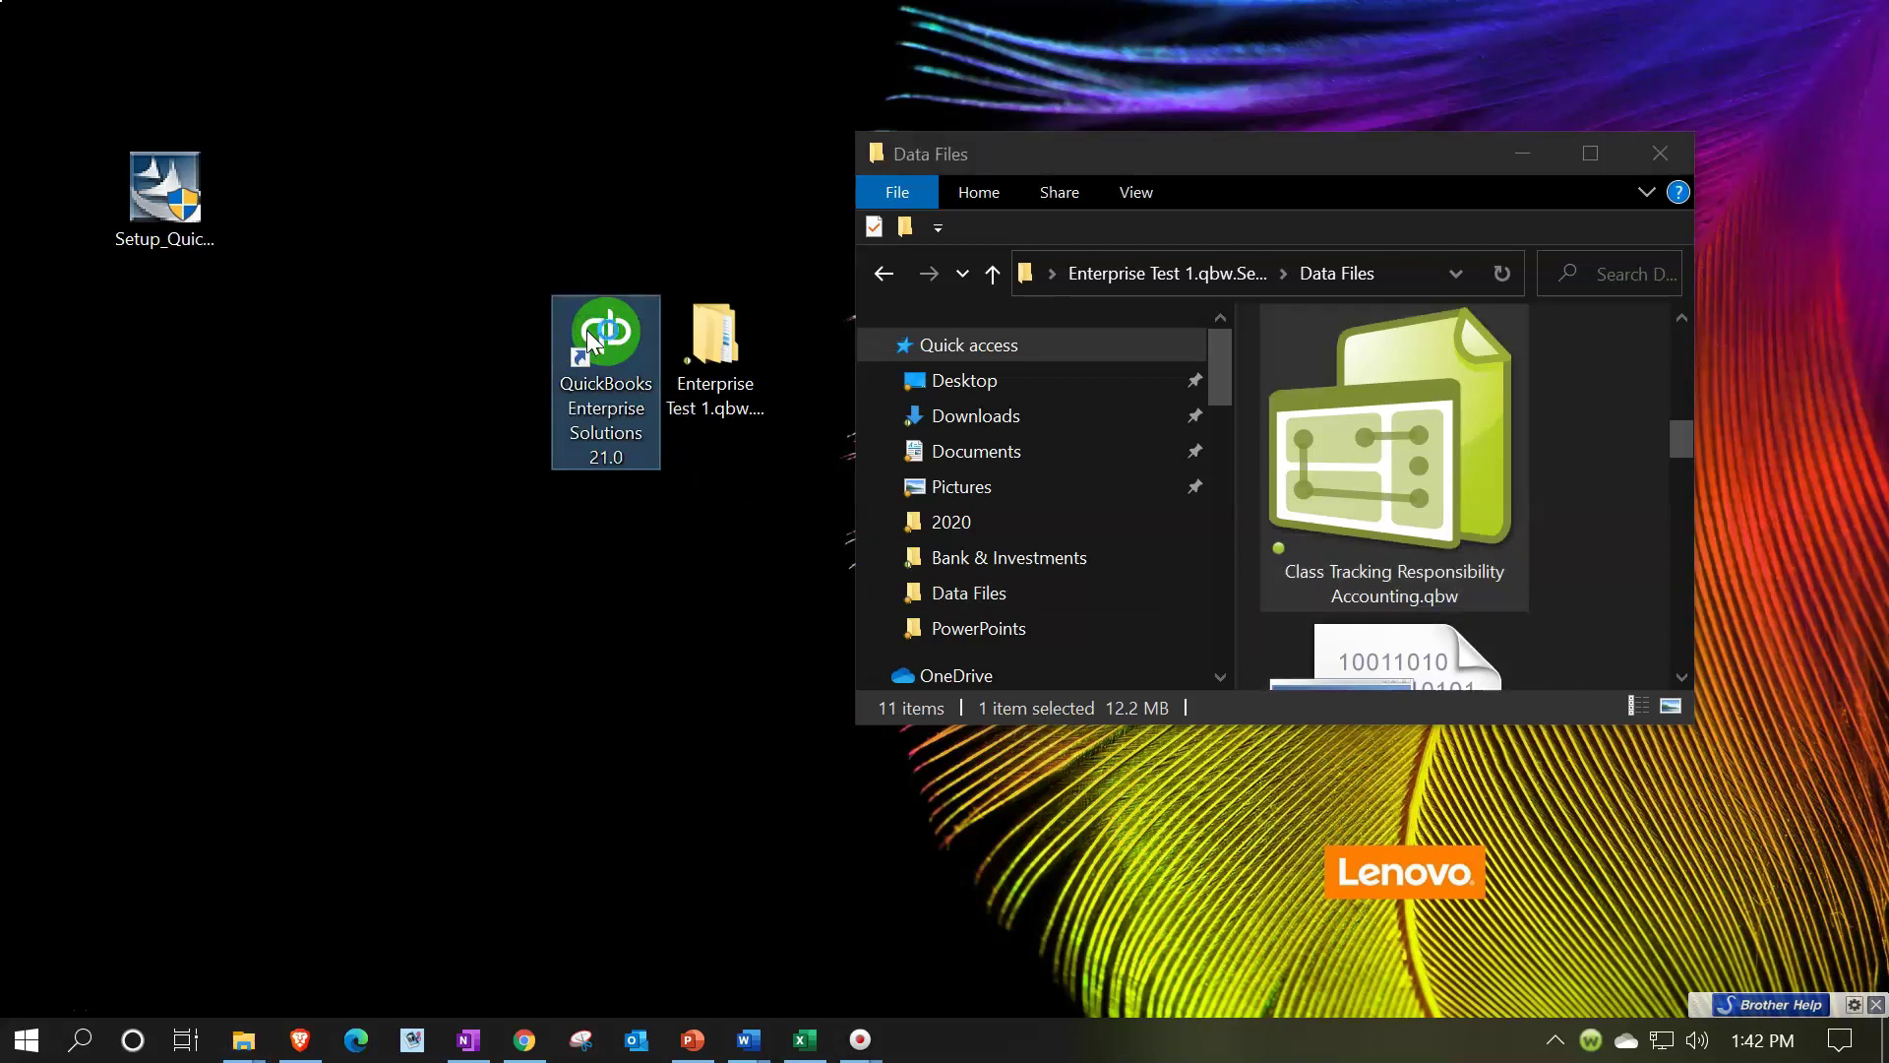
double_click(586, 328)
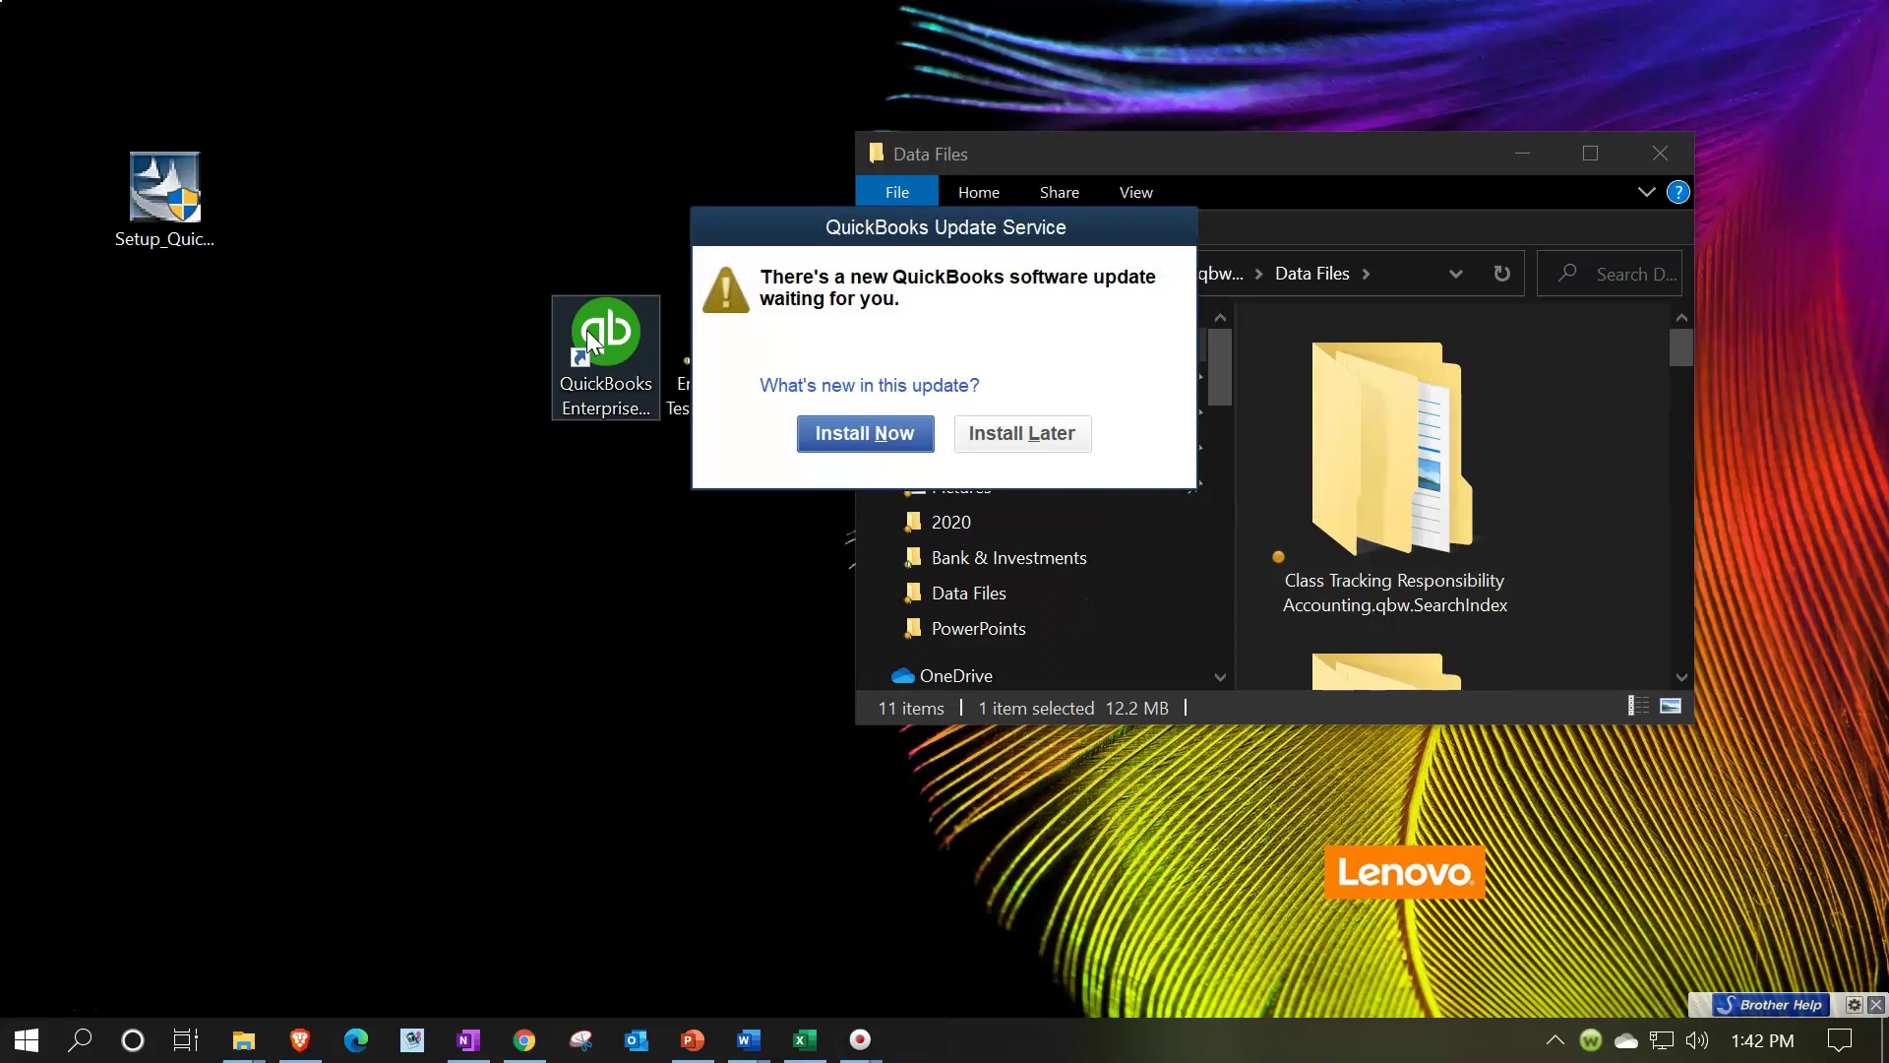
left_click(994, 433)
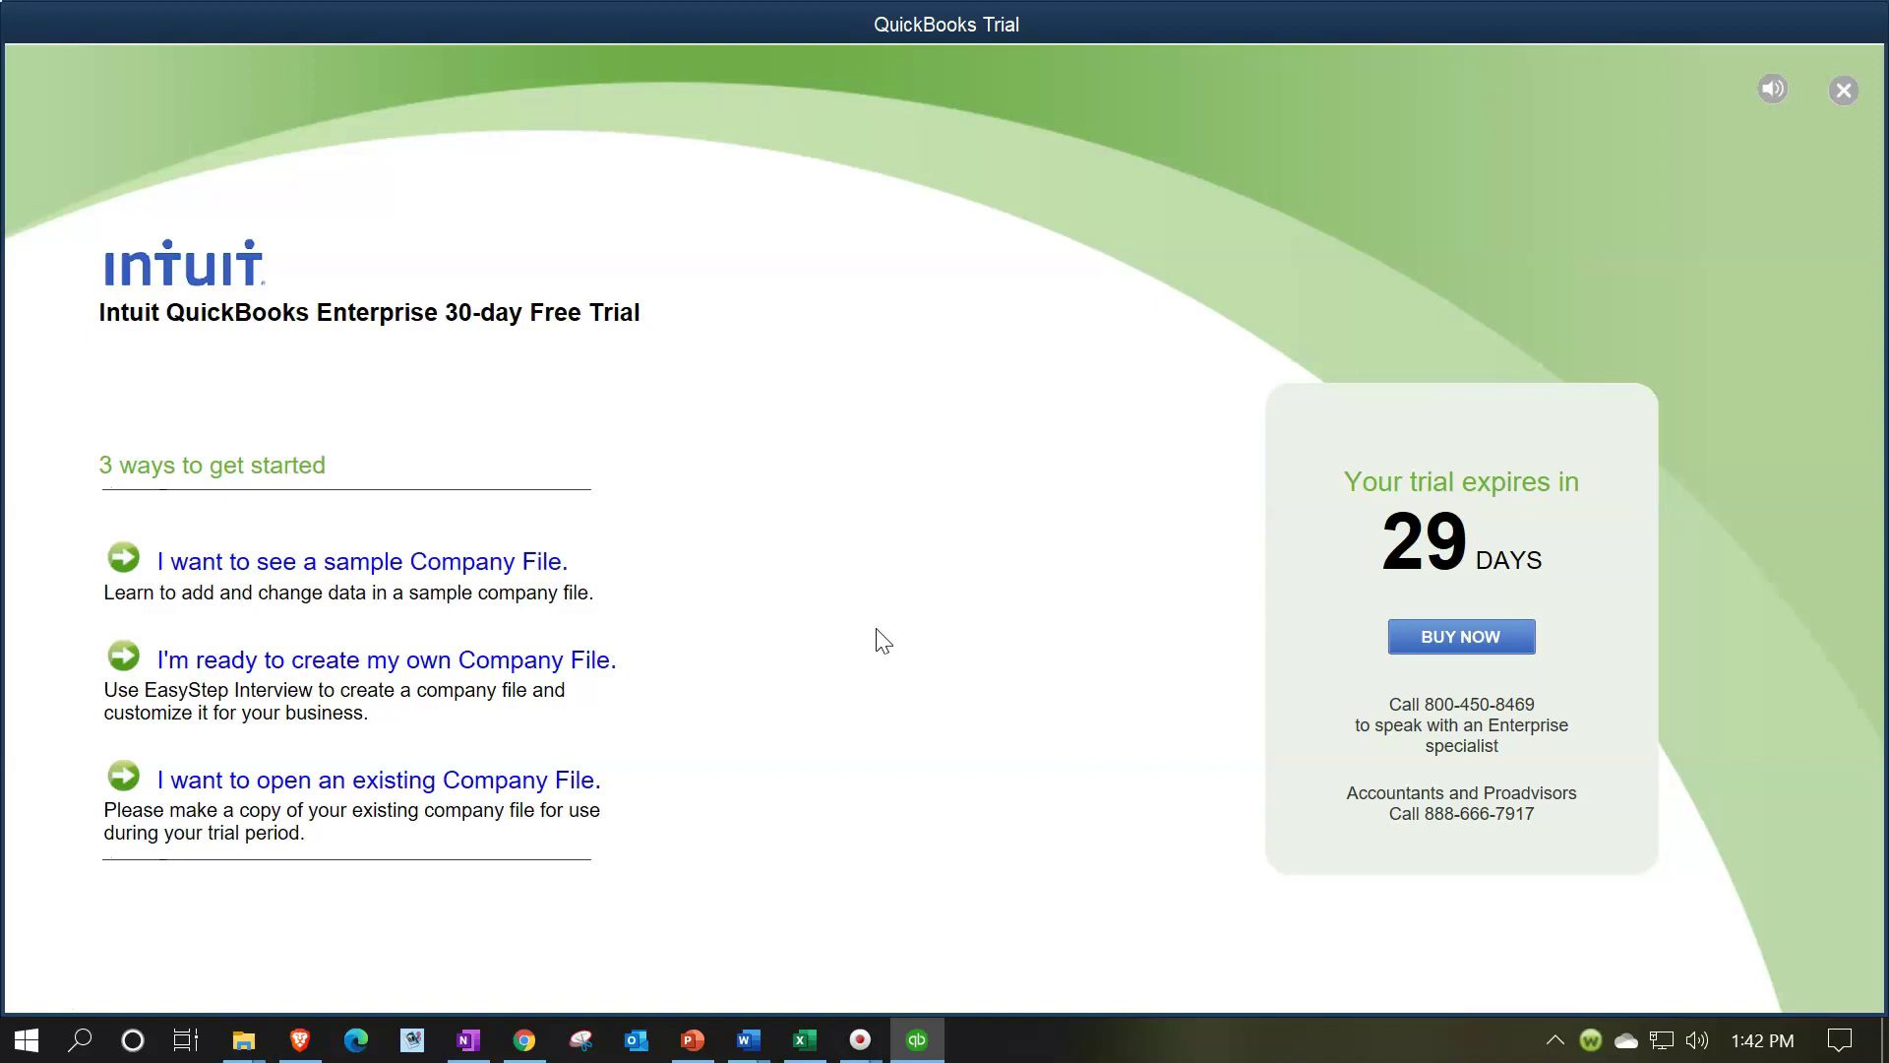
Open the existing company file "Class Tracking Responsibility Accounting.qbw" from the Data Files folder.
left_click(372, 782)
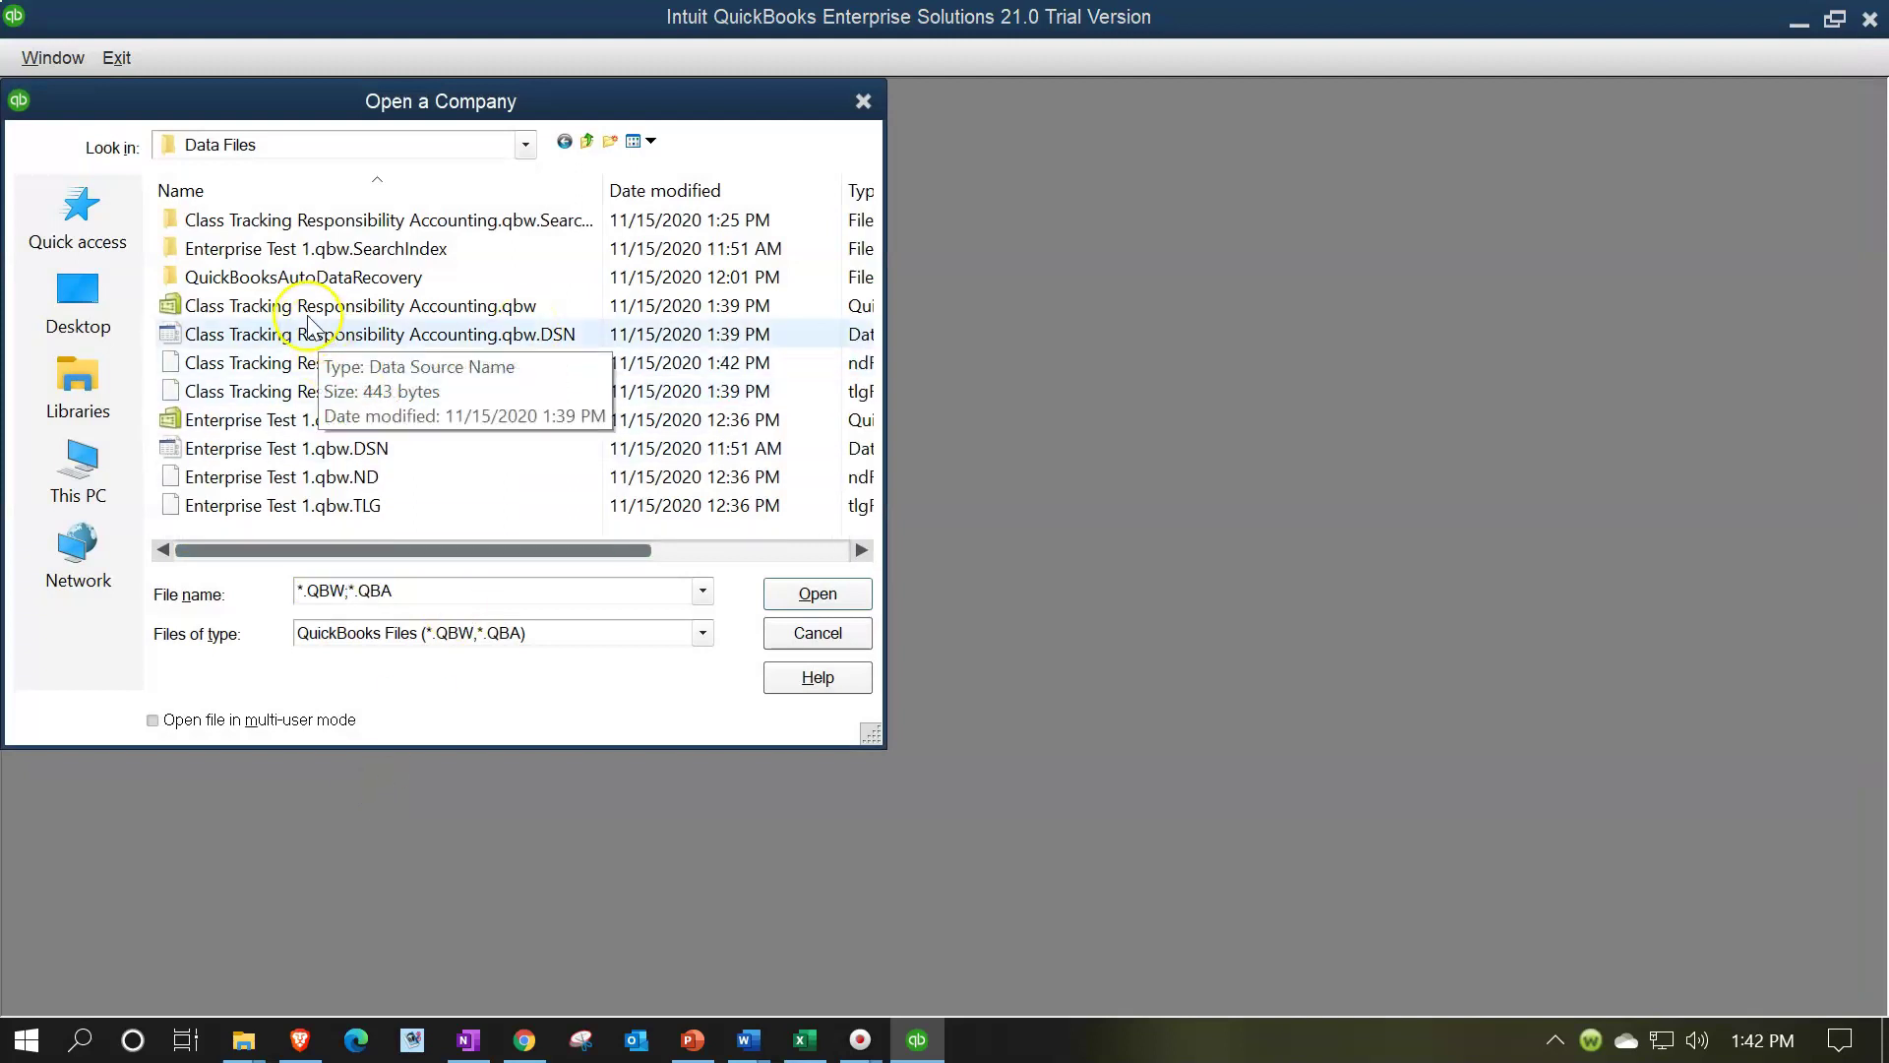
left_click(264, 309)
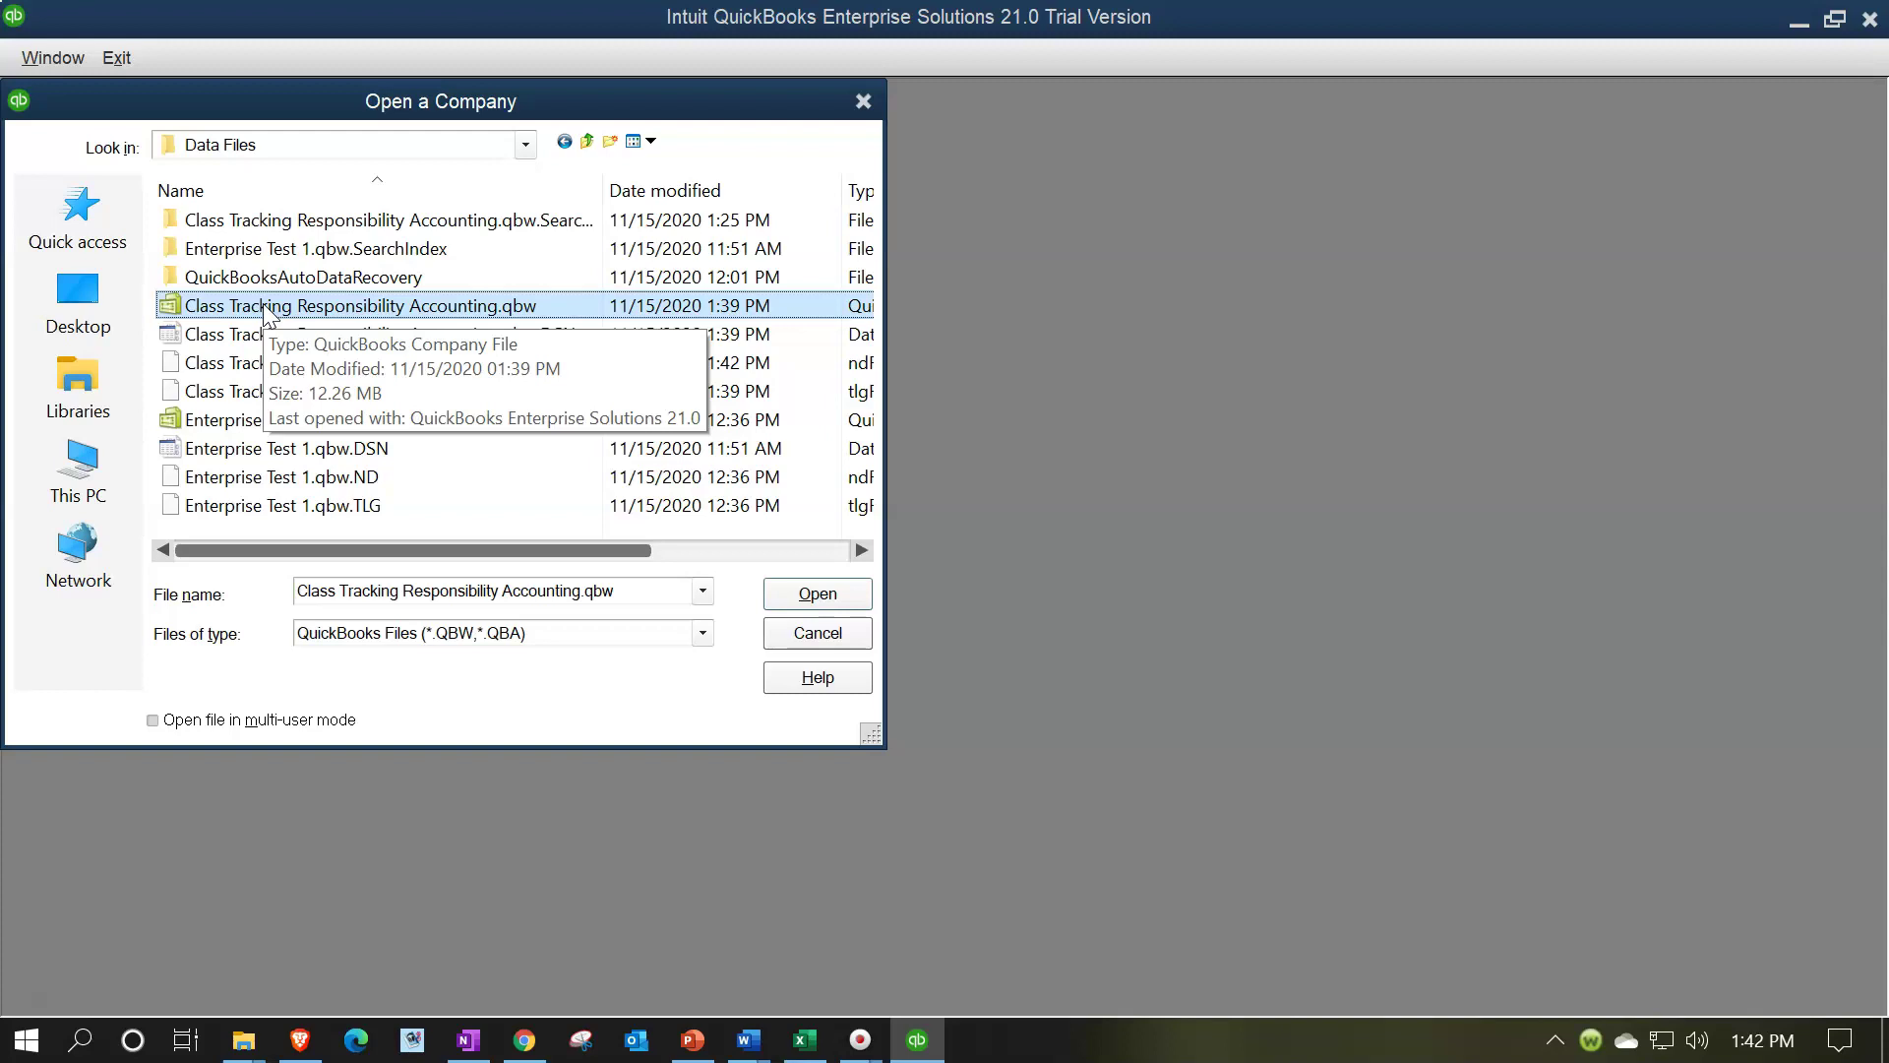
left_click(232, 315)
left_click(182, 315)
double_click(182, 316)
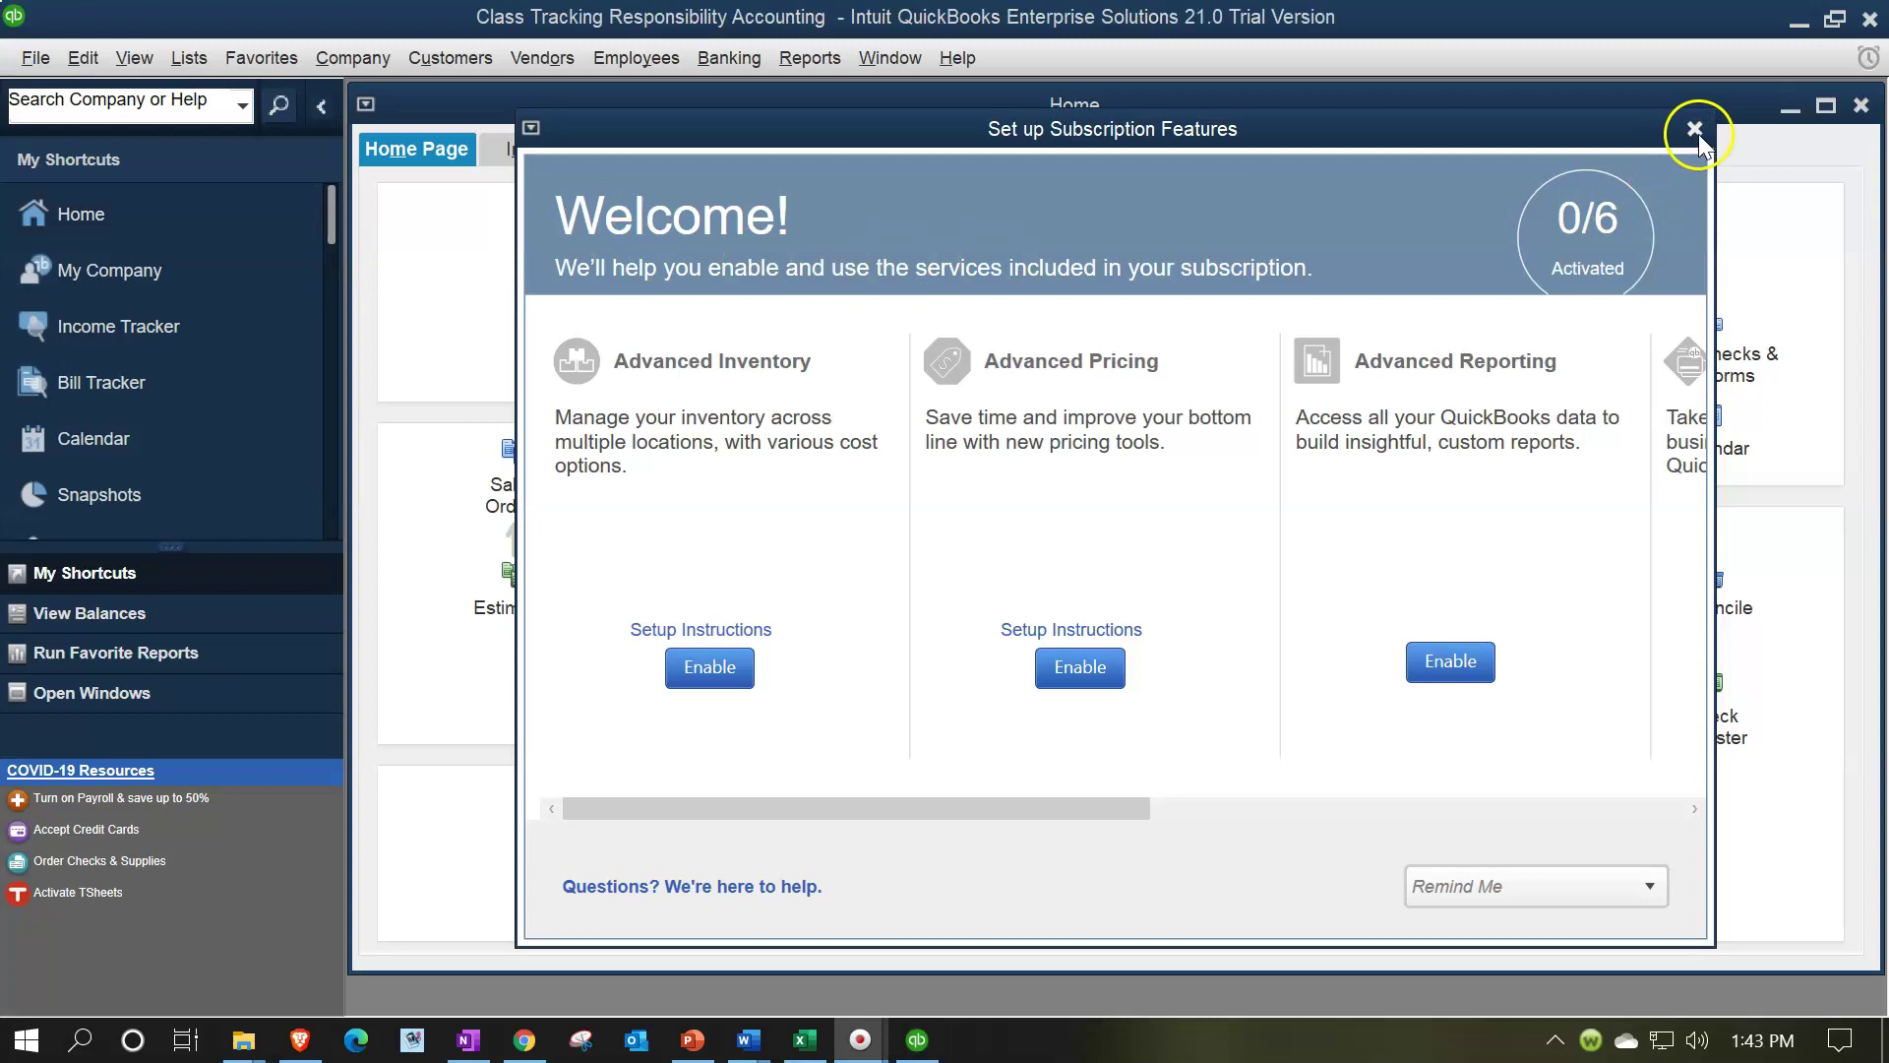
Dismiss the subscription features setup, then maximize the home page and show the list of open windows.
left_click(1695, 130)
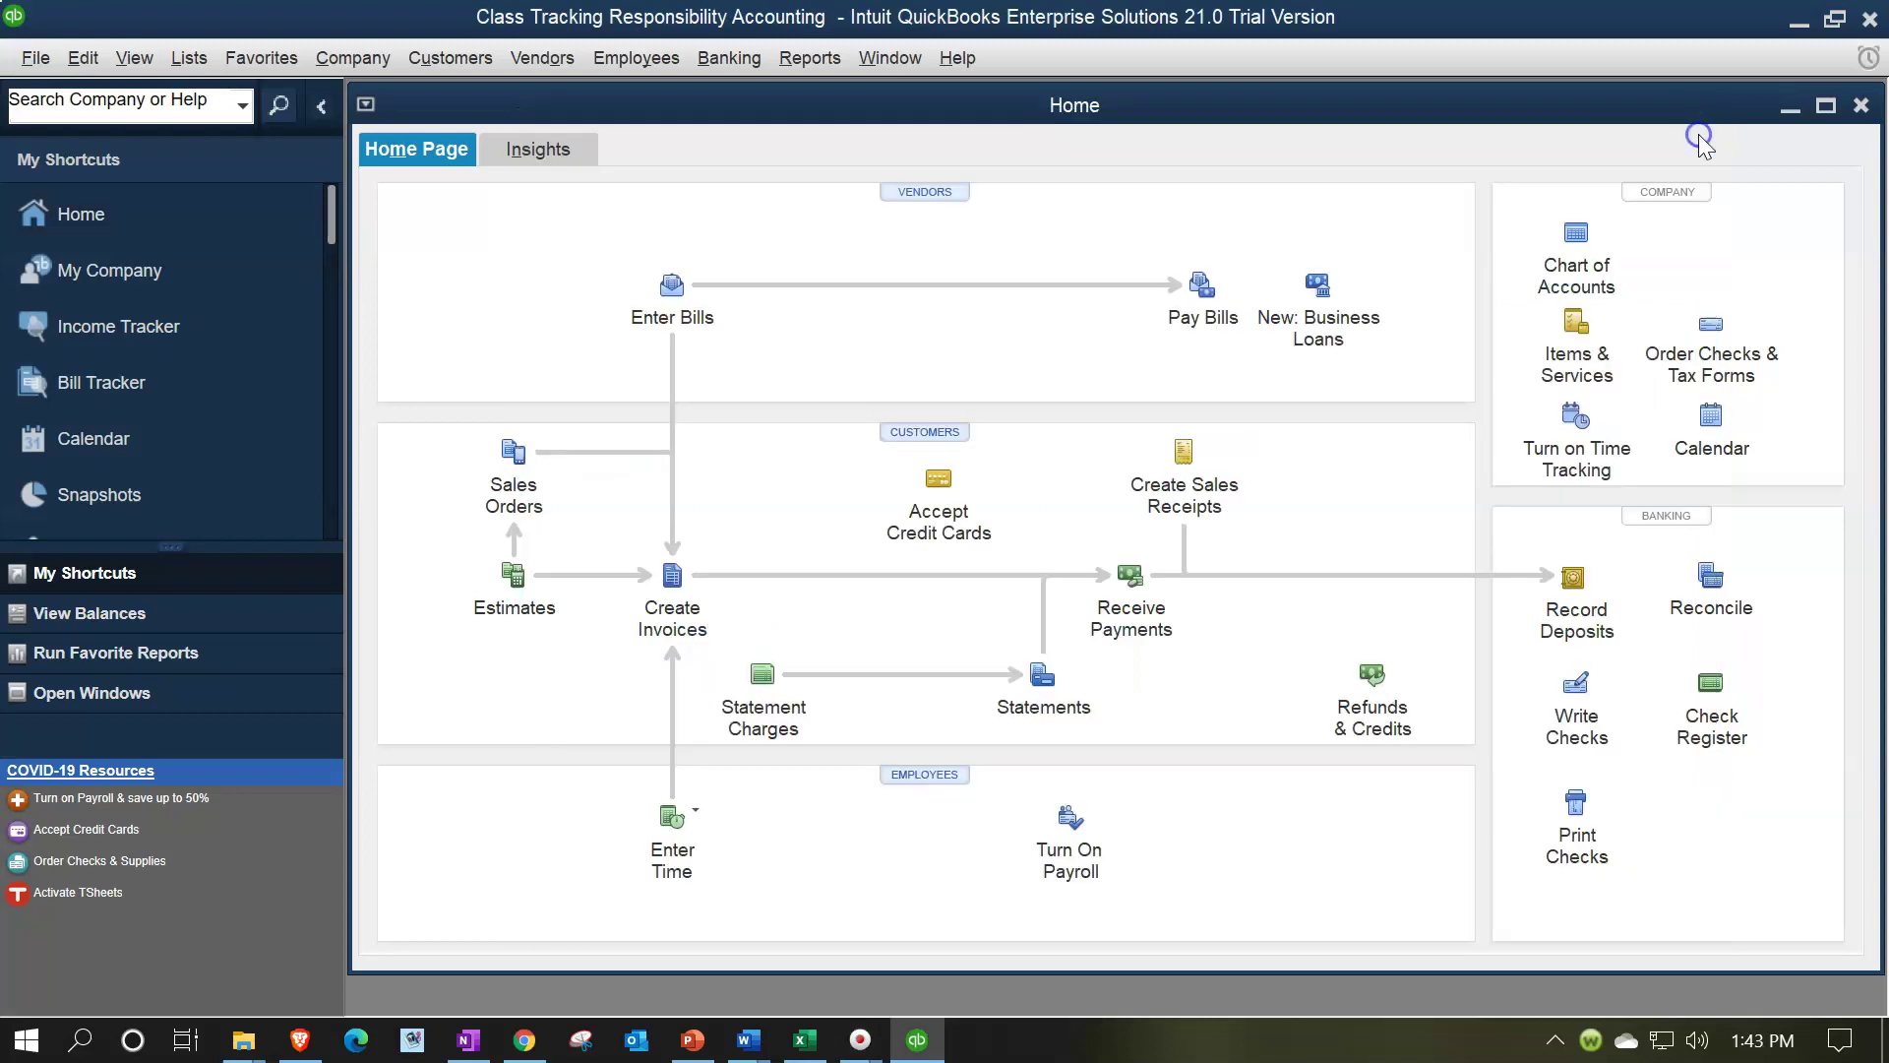
left_click(1828, 107)
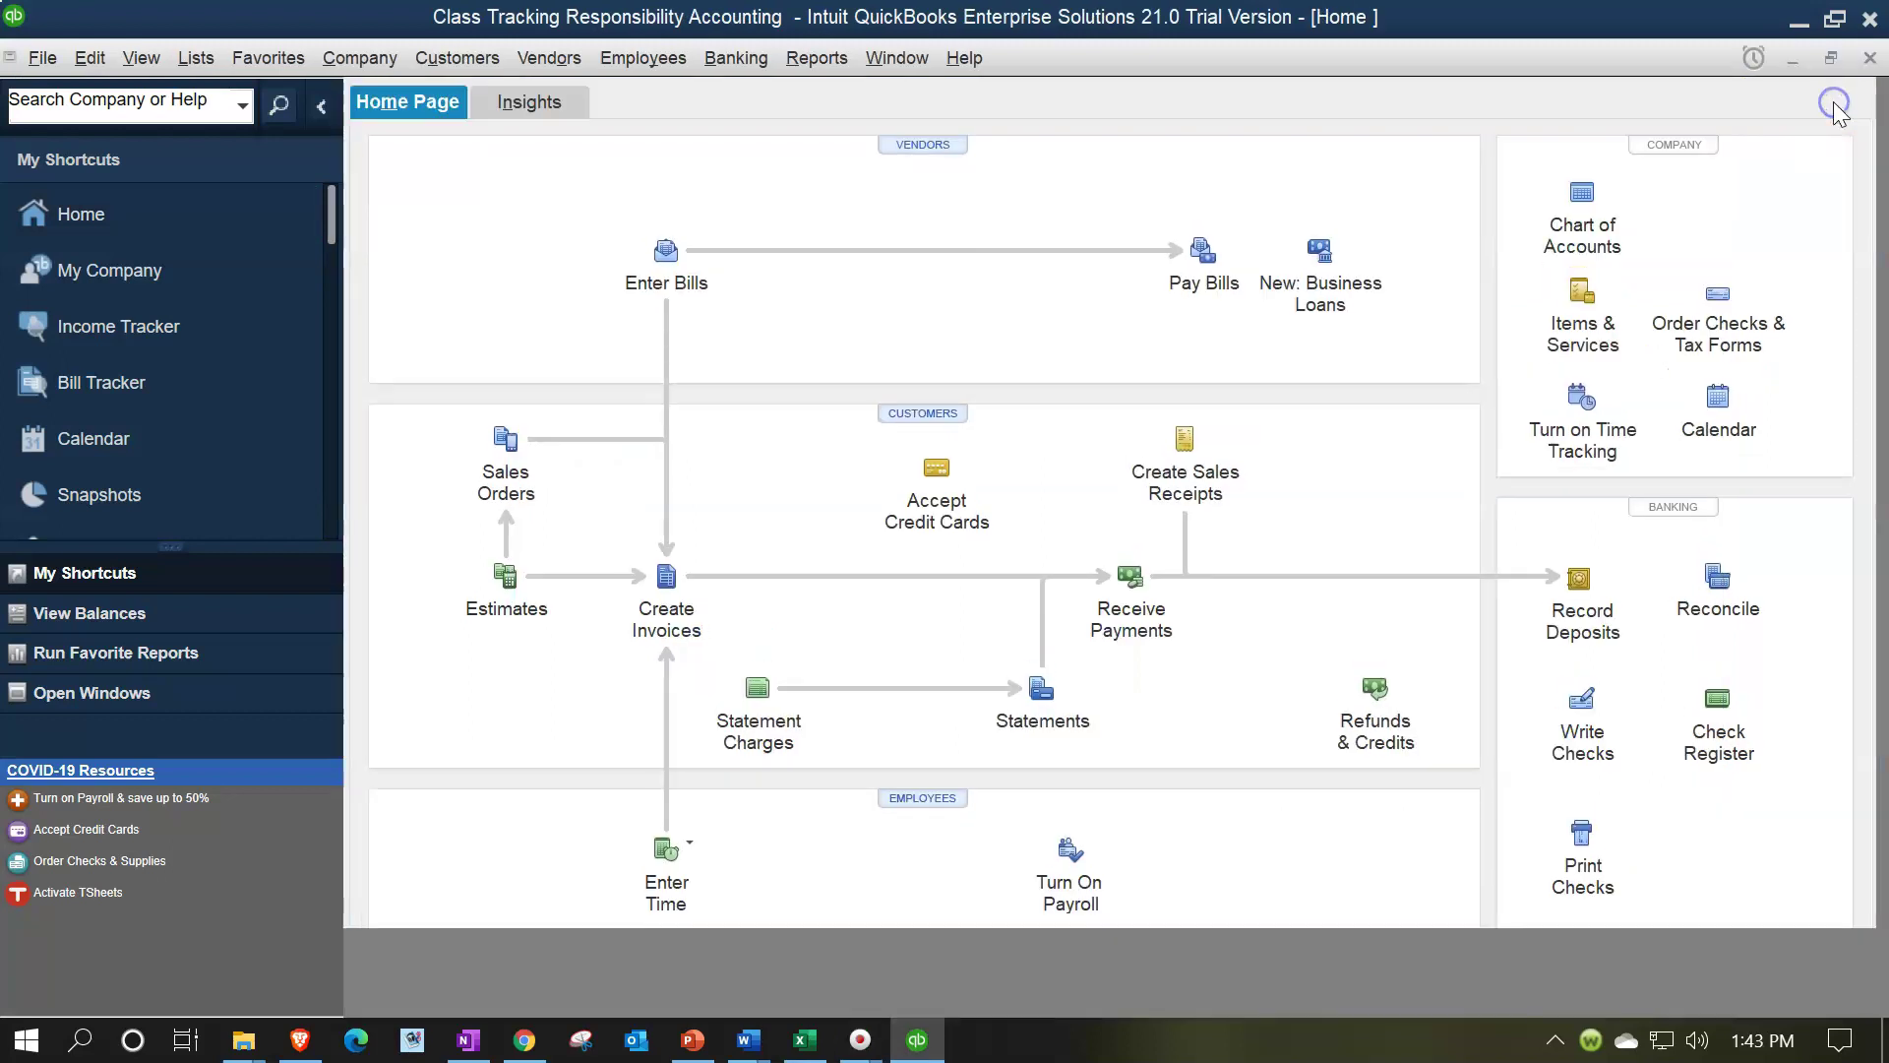
left_click(141, 58)
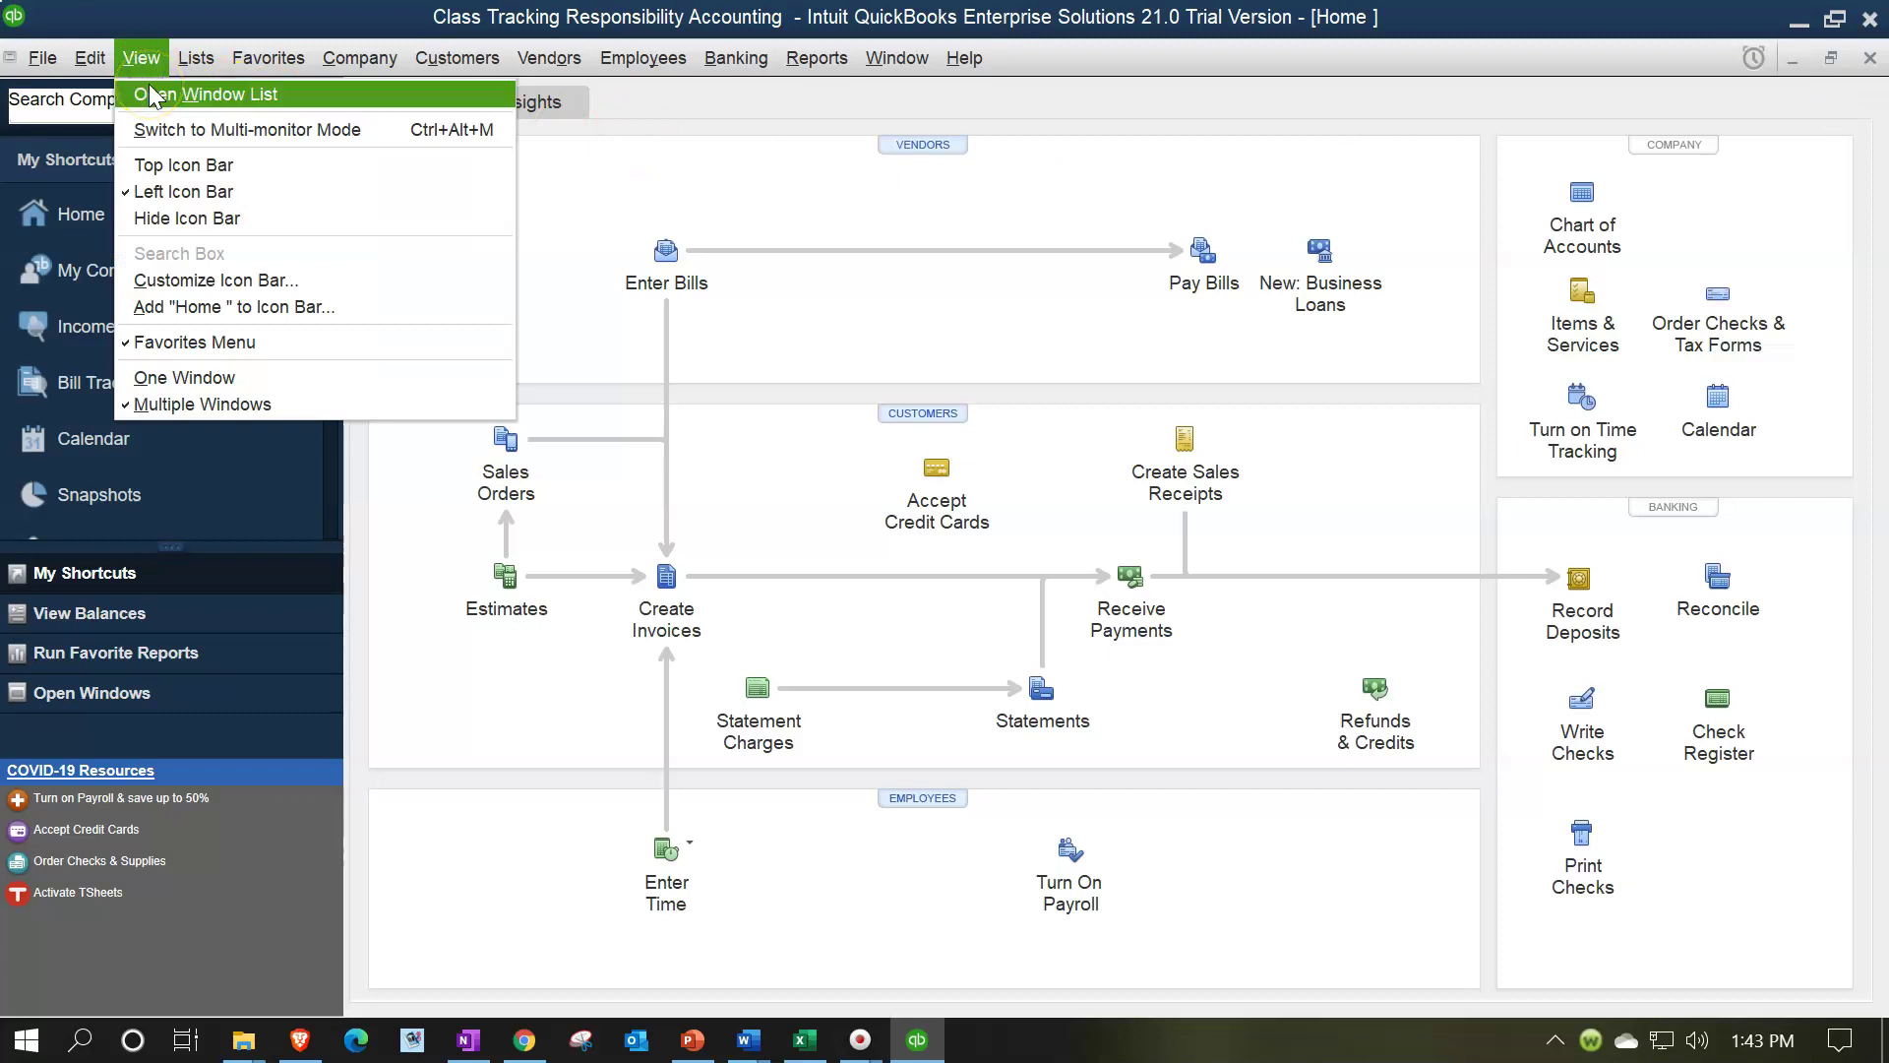
left_click(150, 94)
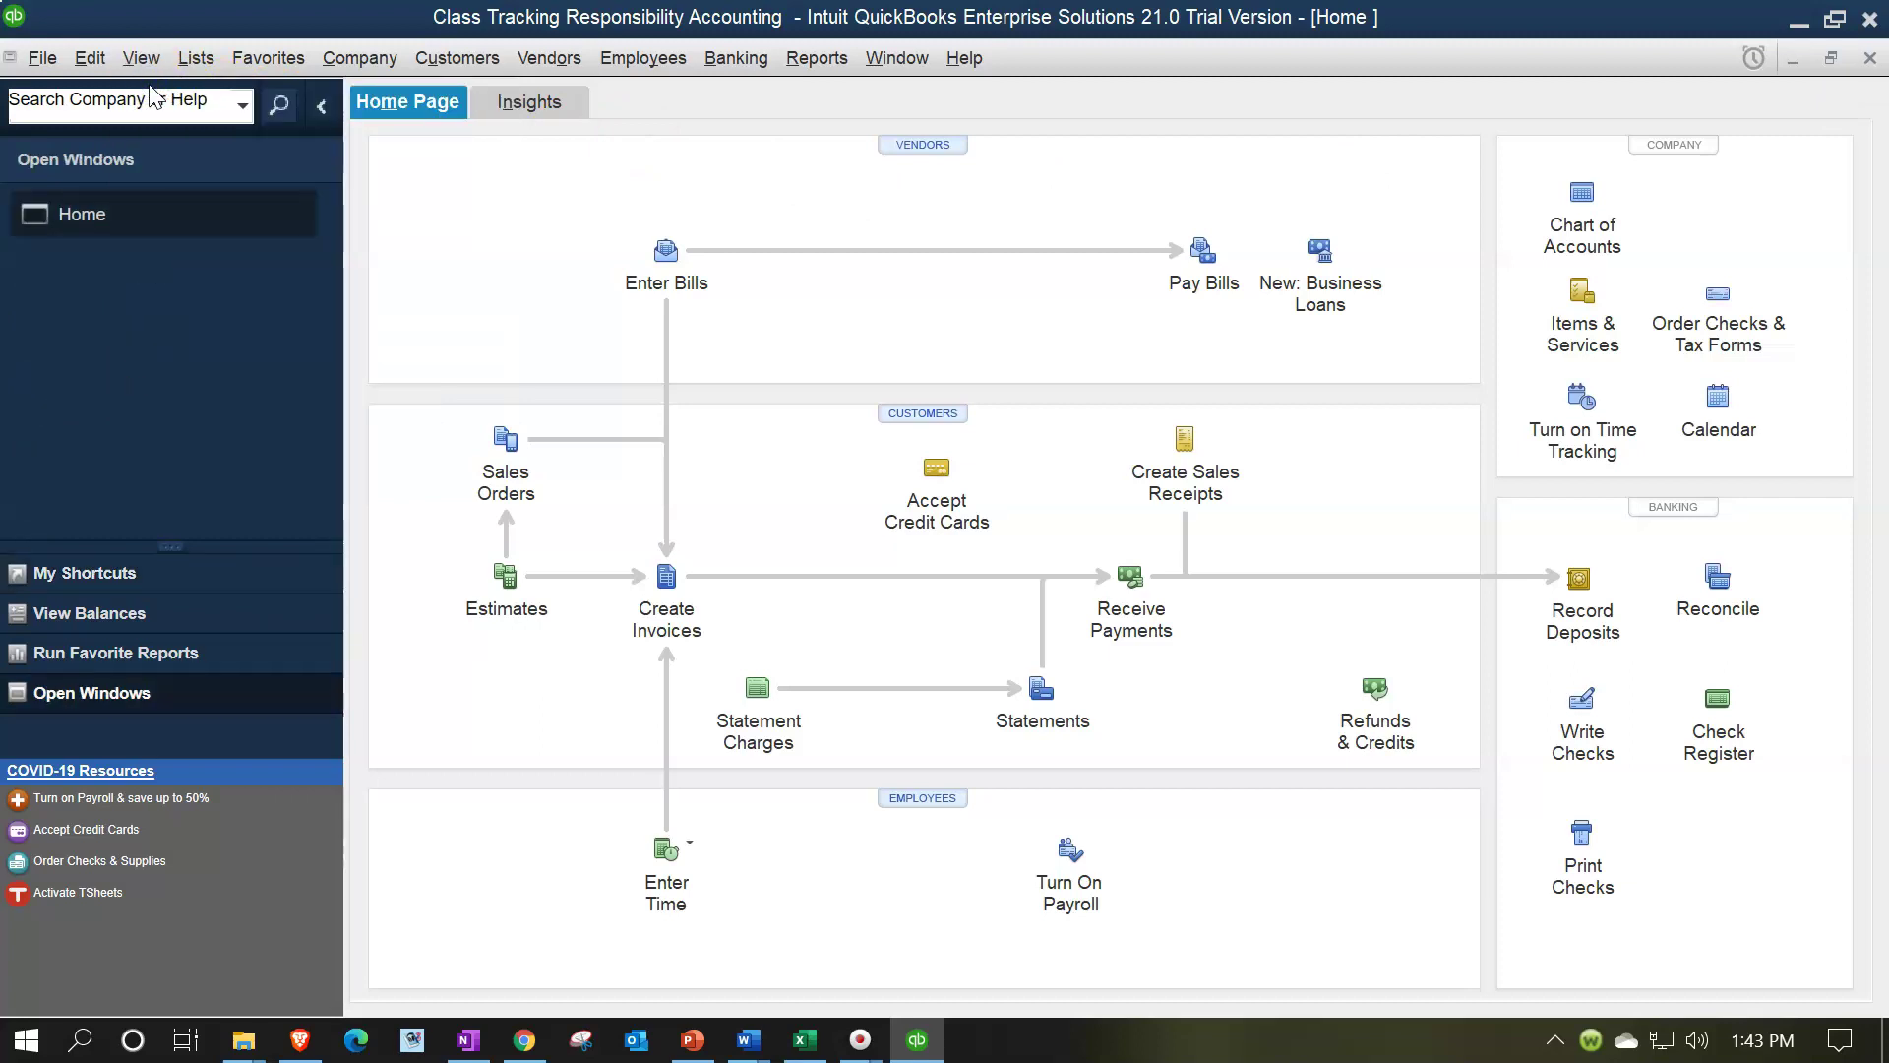
Display the company-level accounting preferences to check the class tracking settings.
left_click(91, 58)
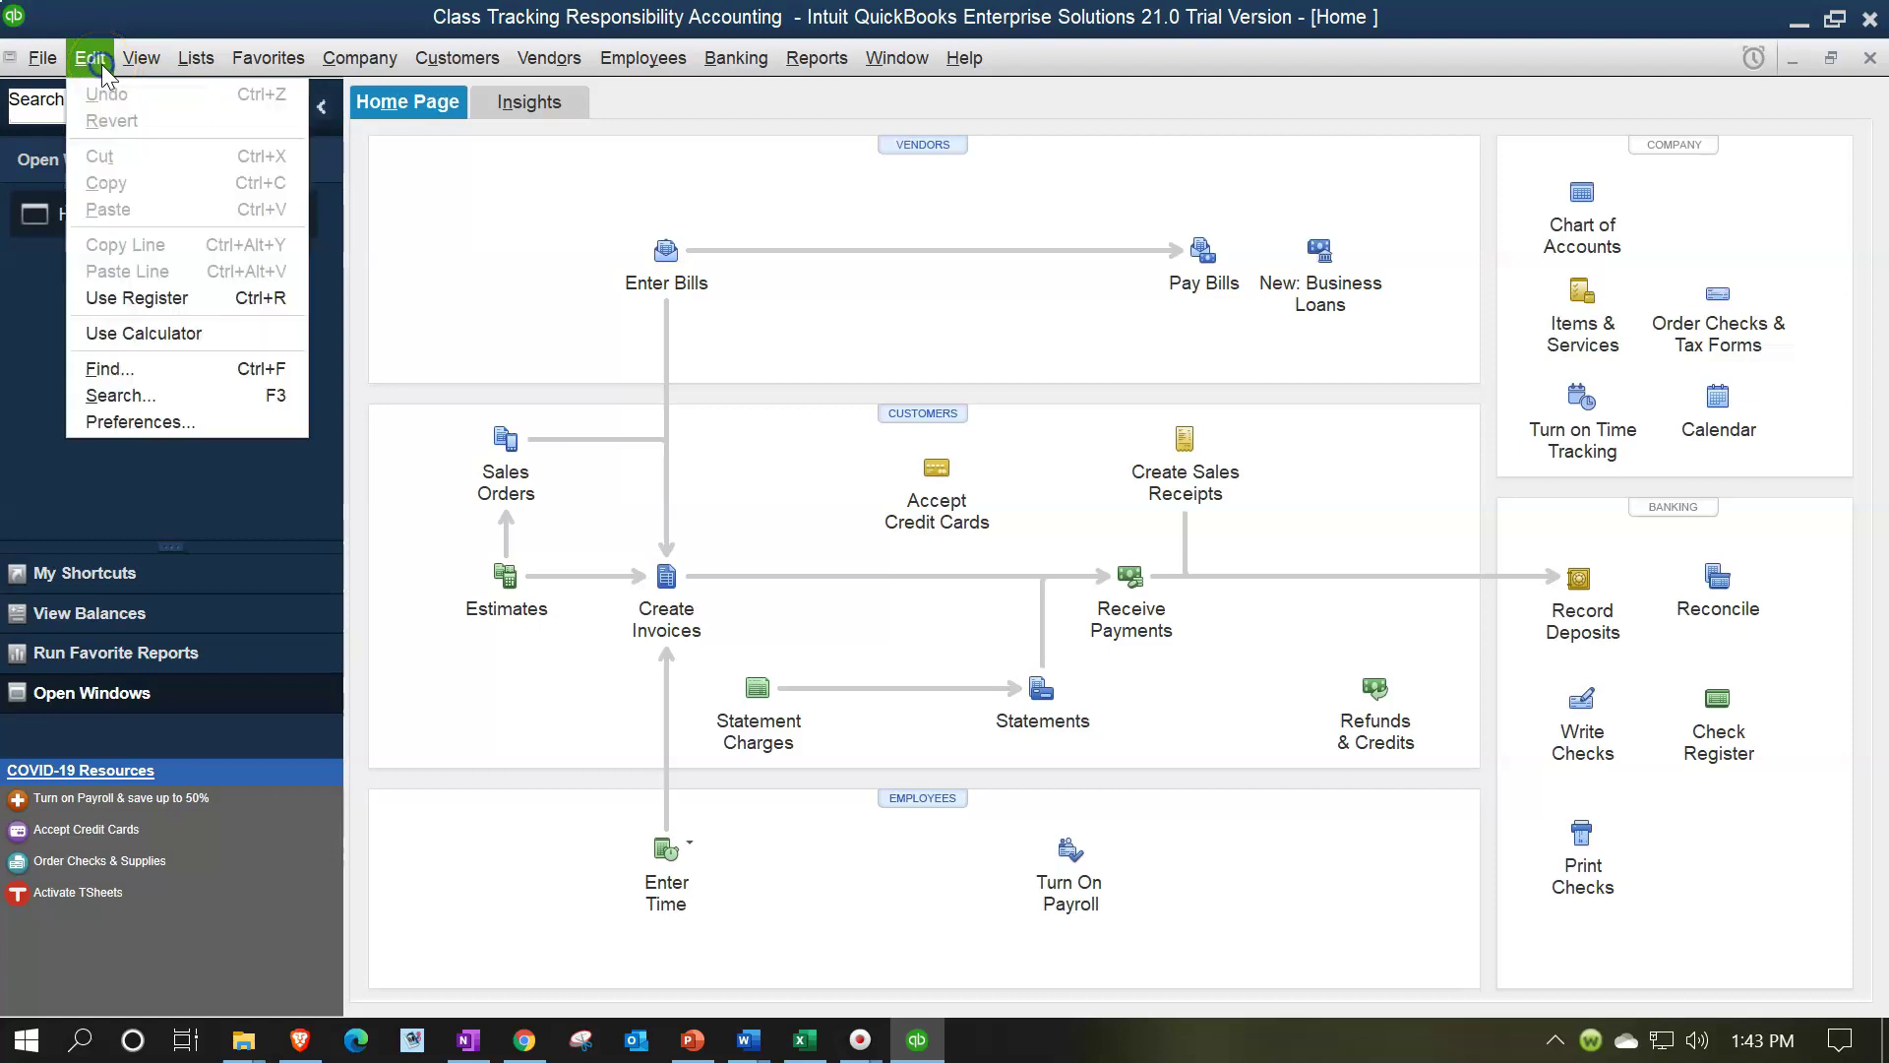
left_click(183, 422)
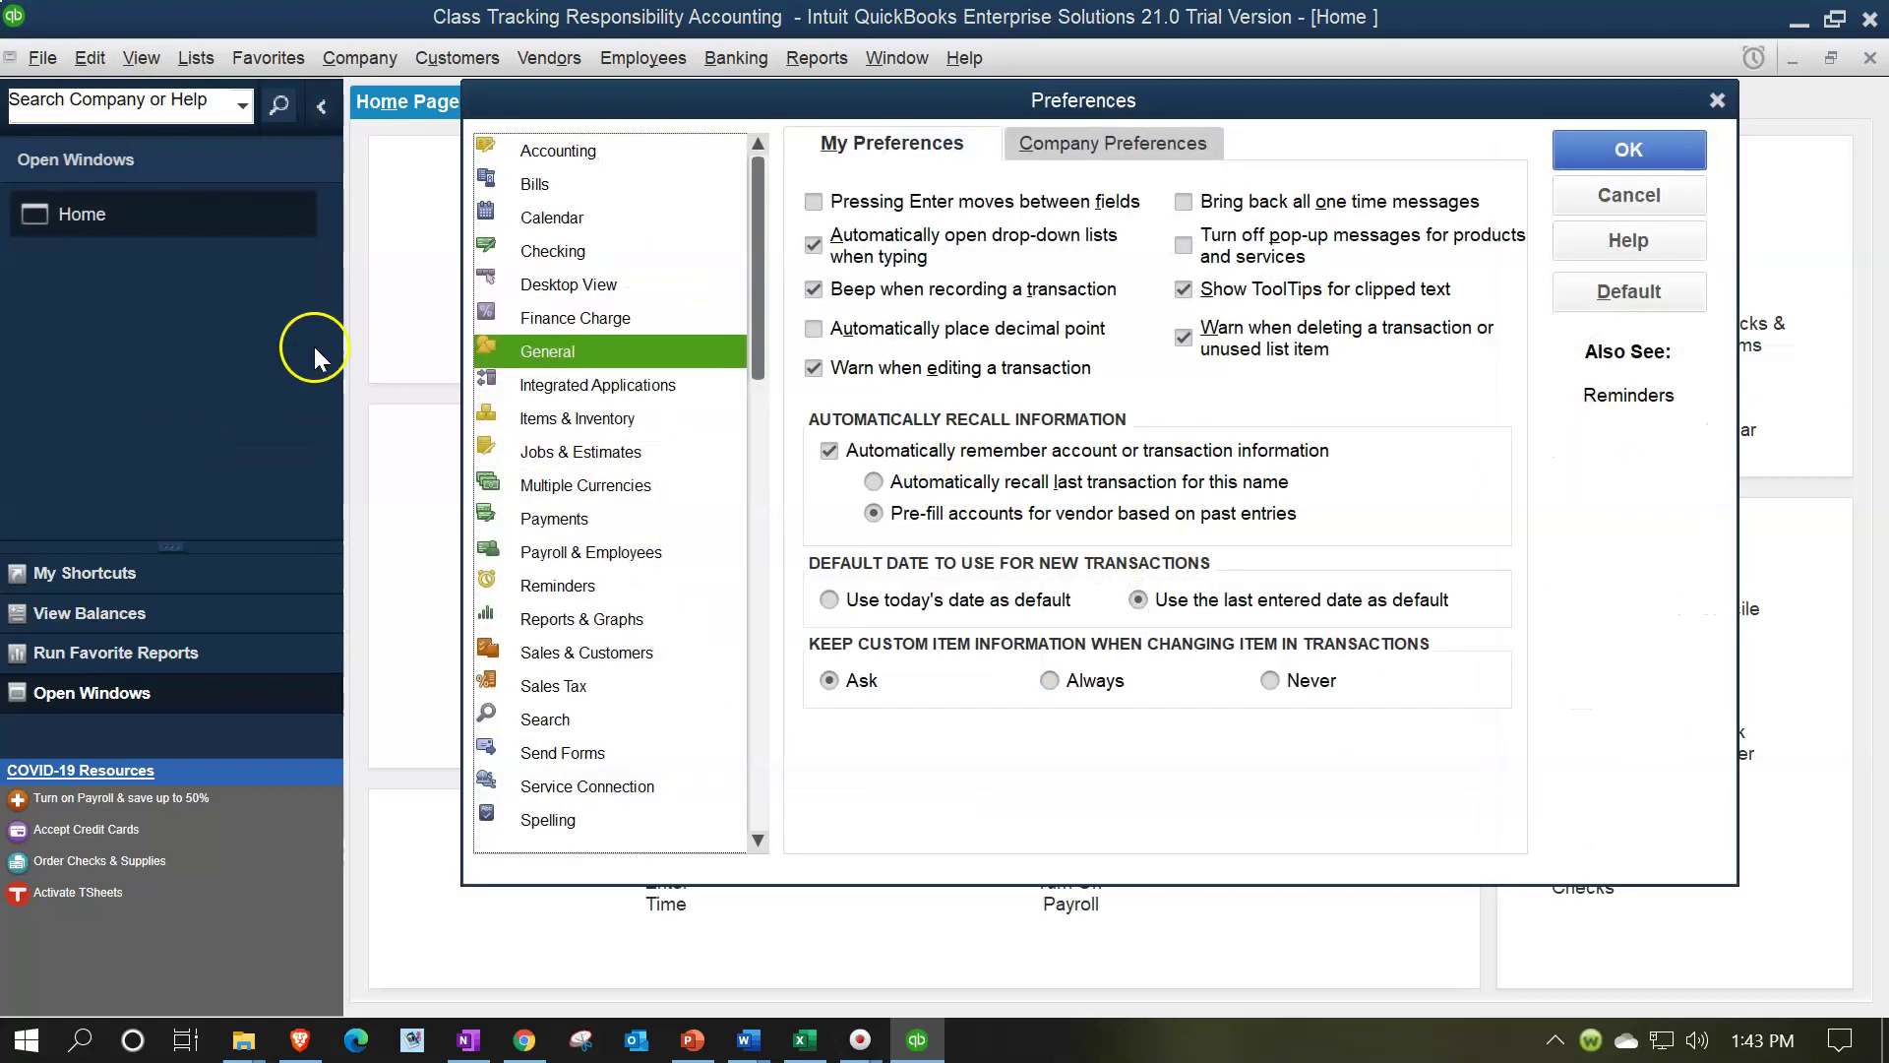
left_click(597, 147)
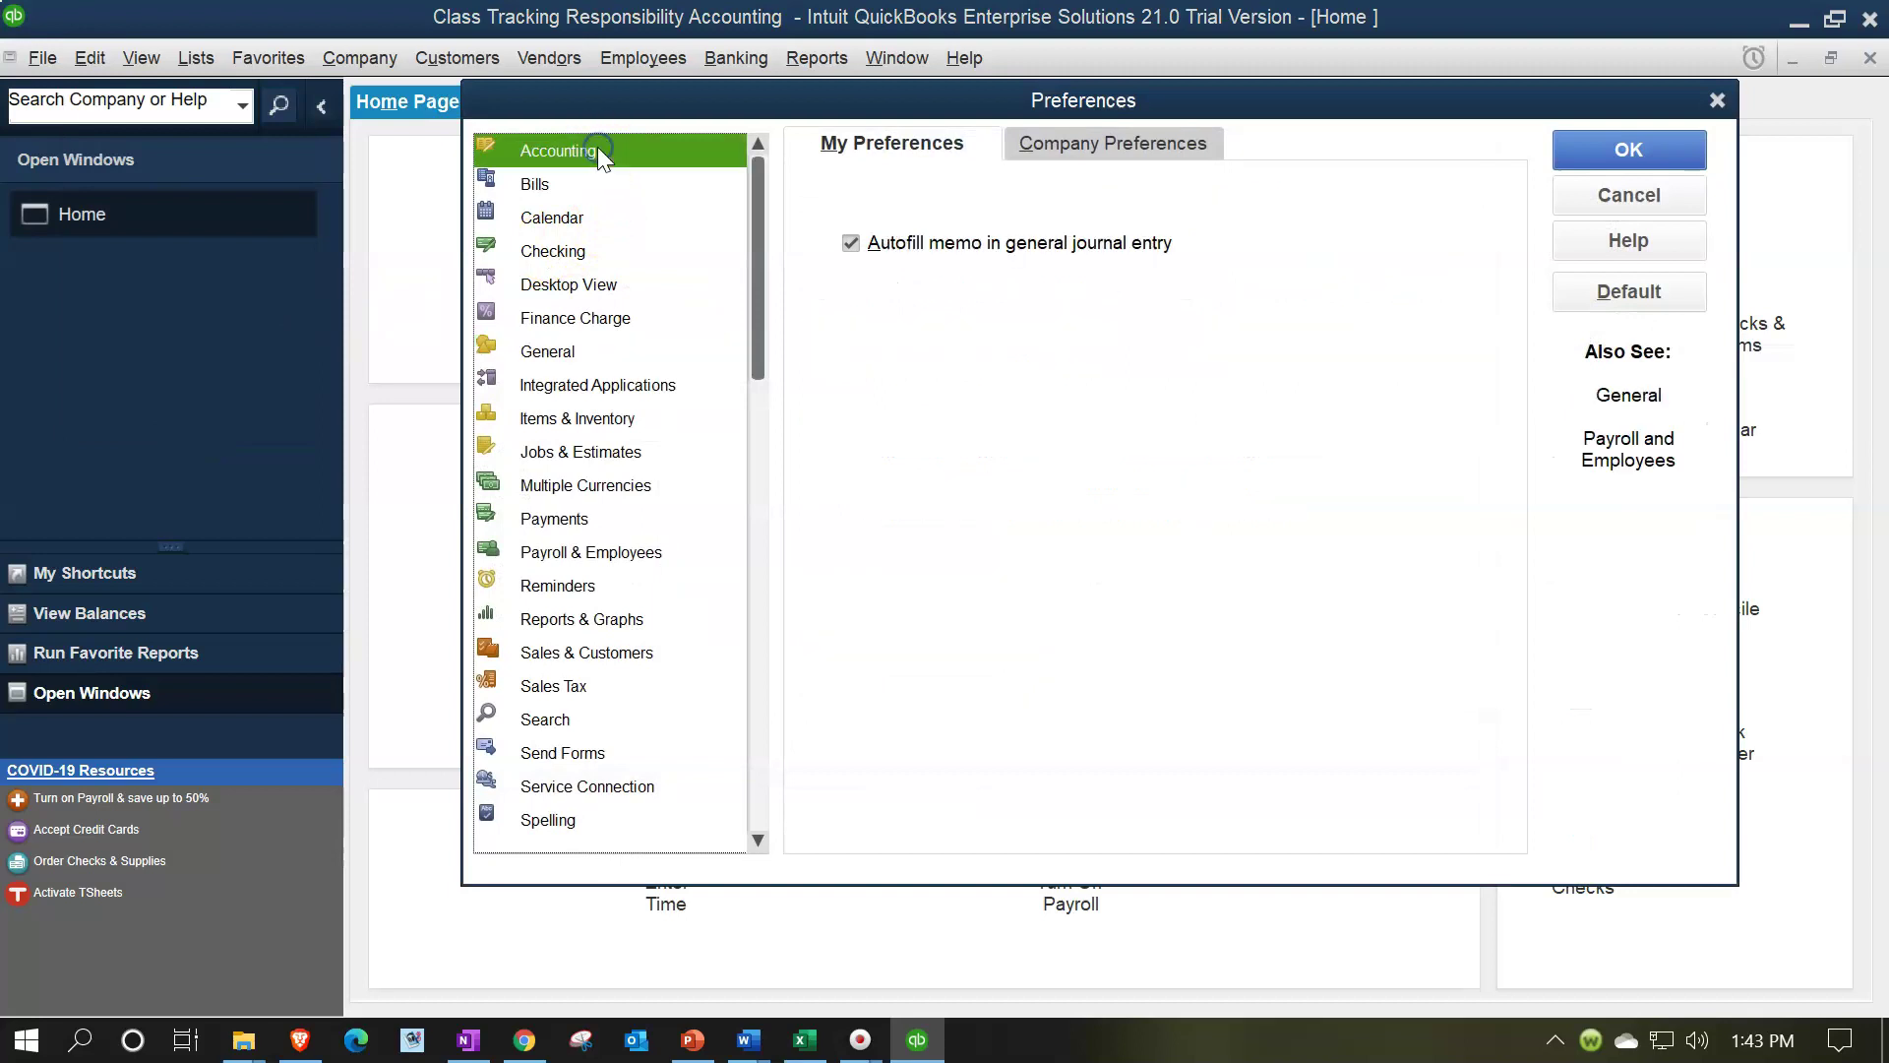
left_click(1159, 144)
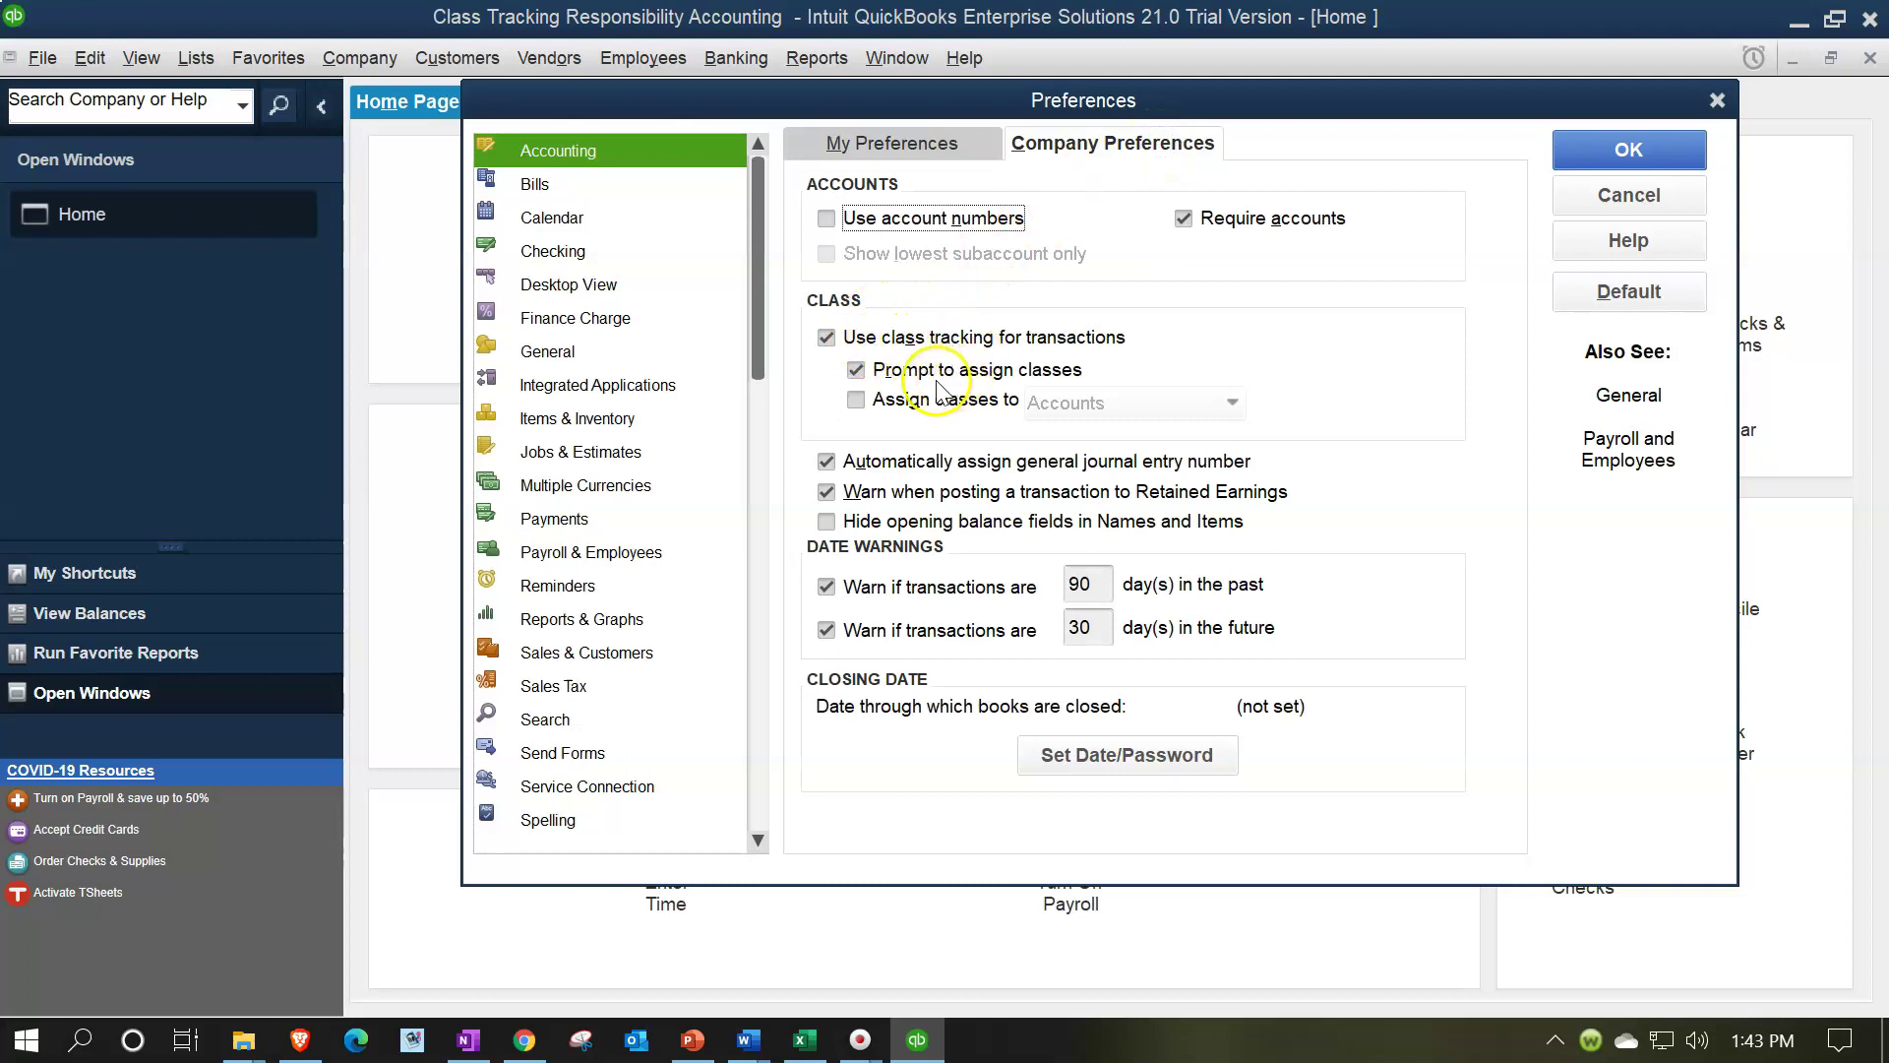
Try out the "Assign classes to" and "Prompt to assign classes" options, restoring both before closing the preferences.
left_click(858, 401)
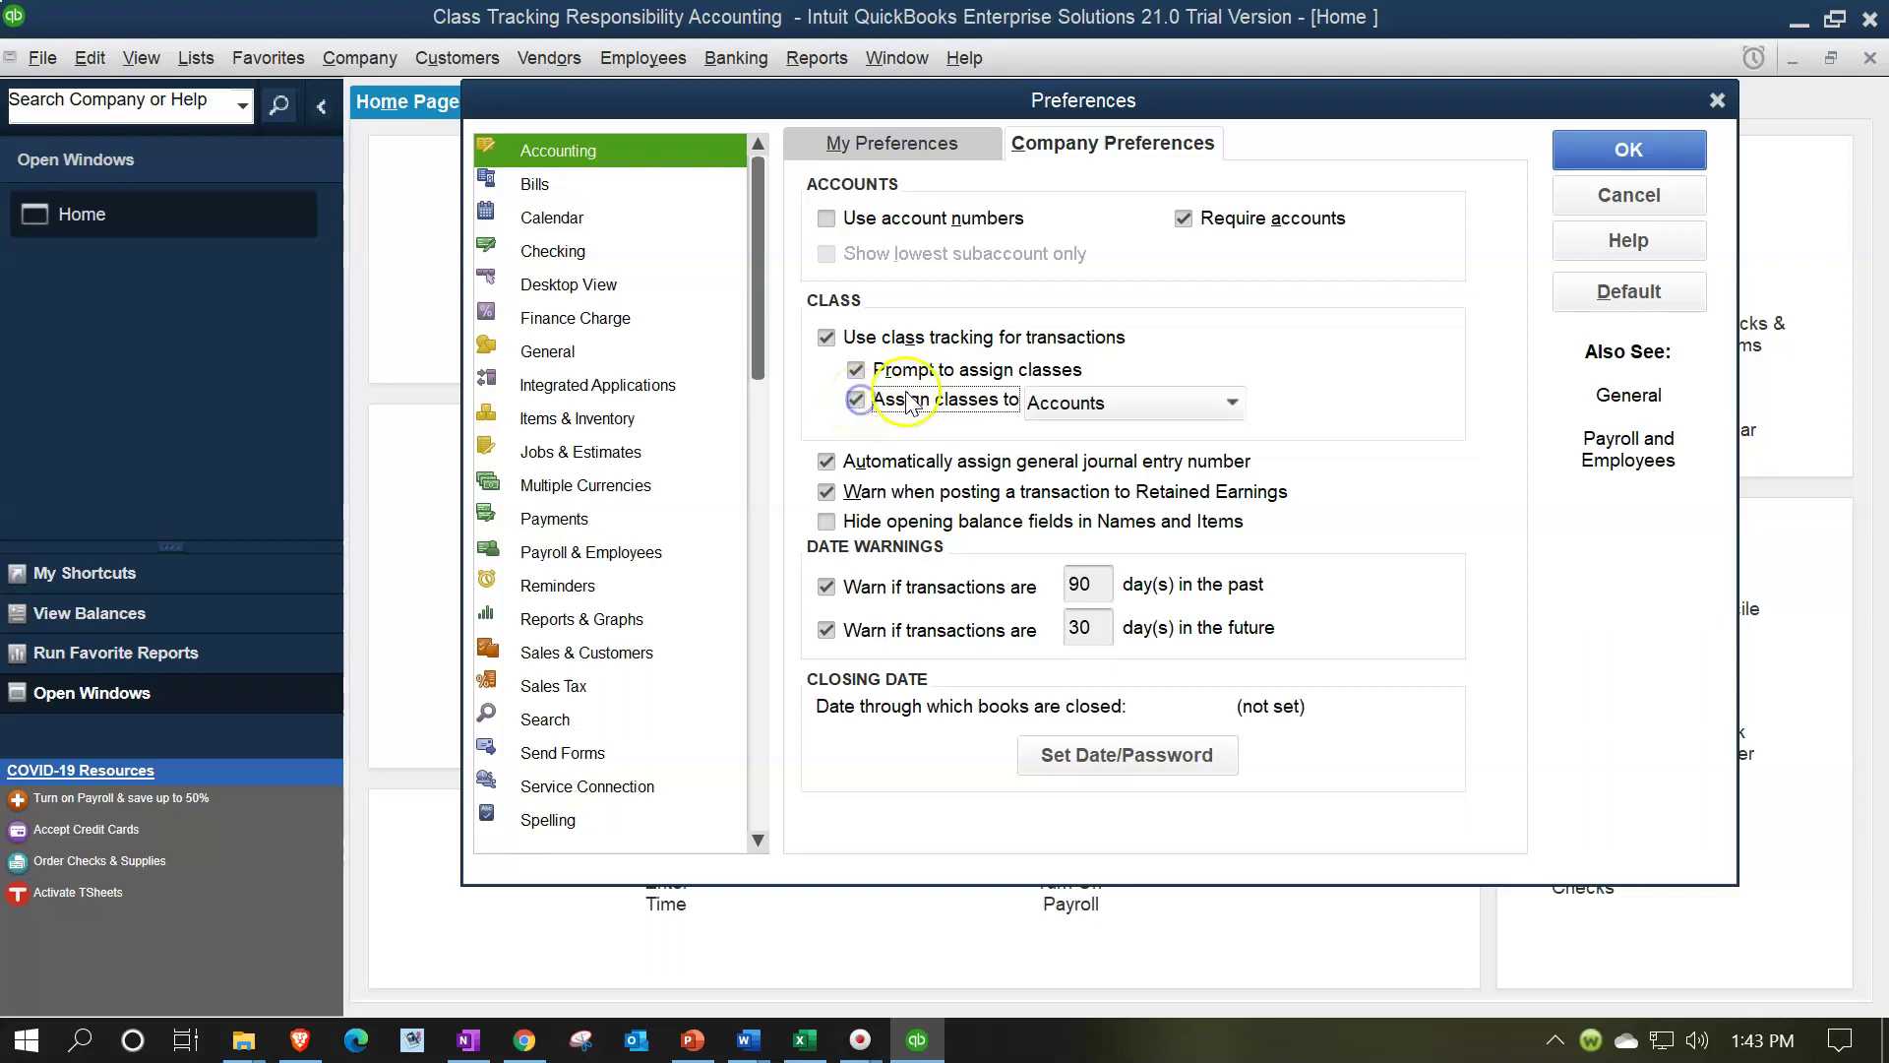
left_click(1174, 411)
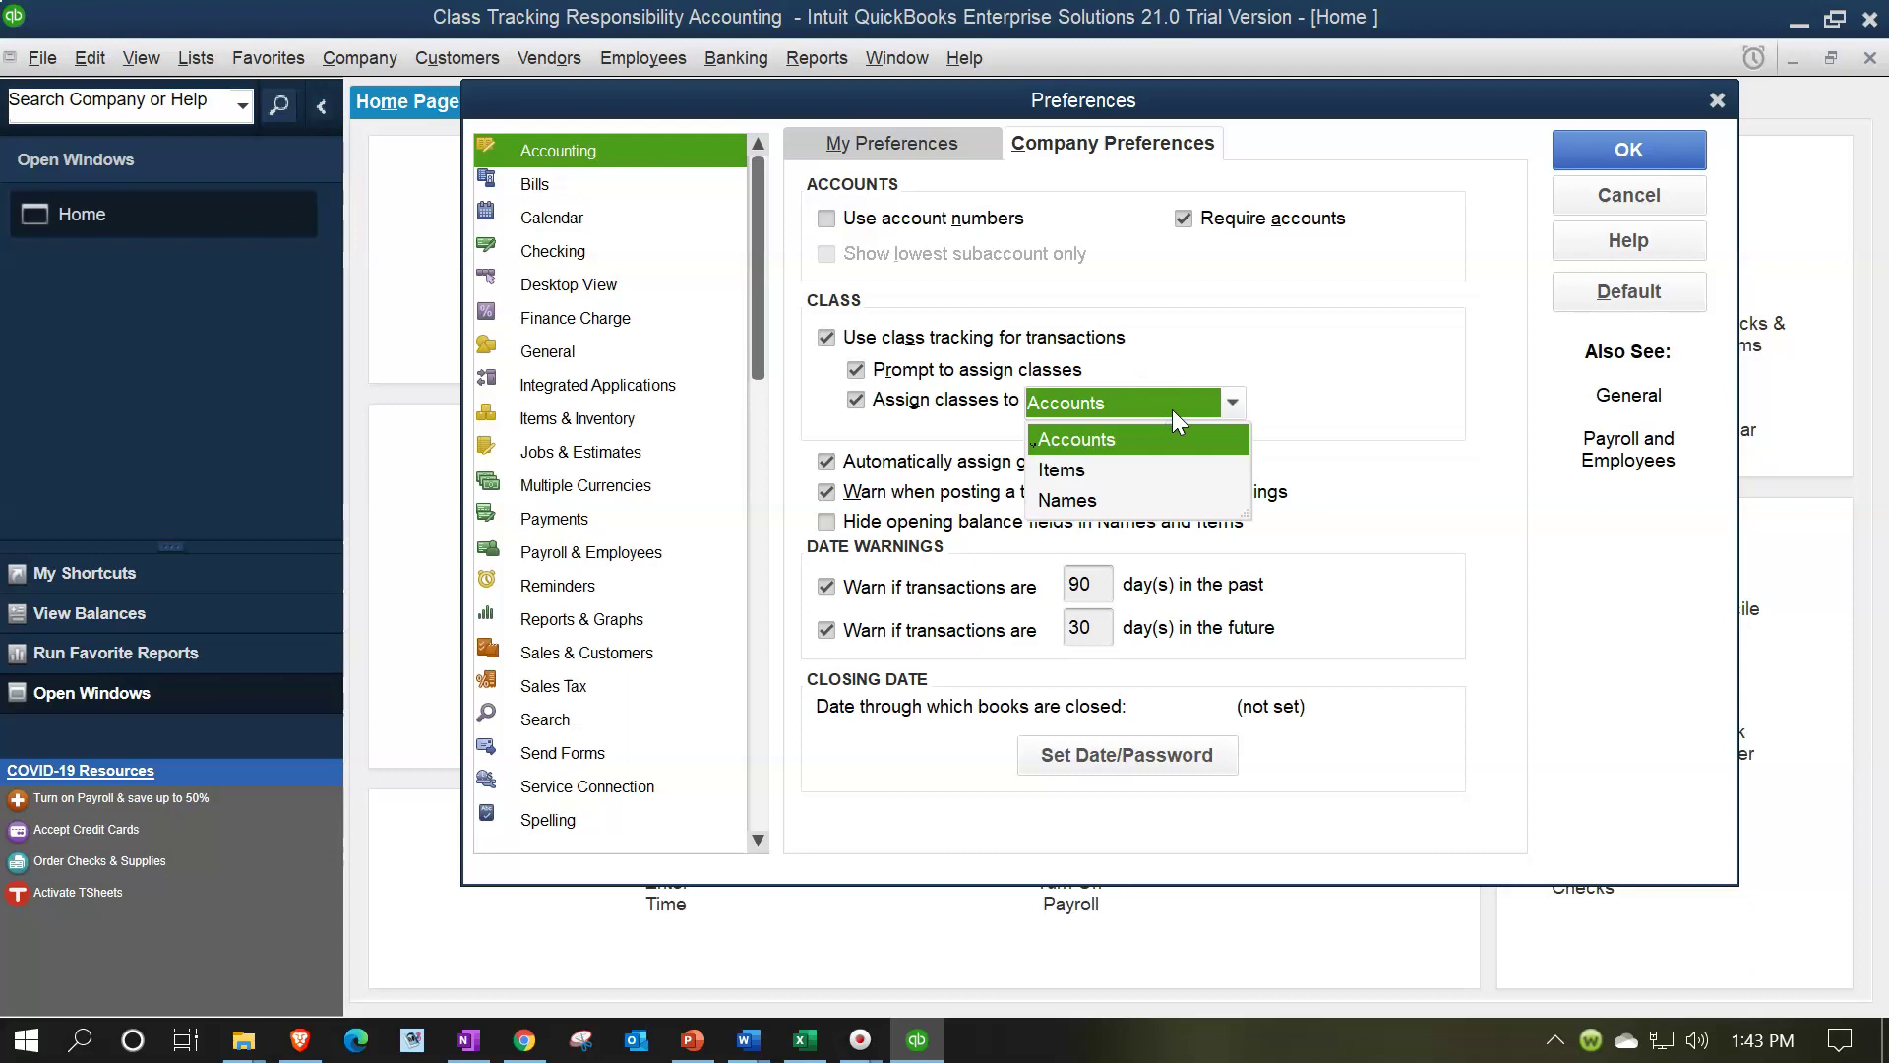
left_click(1275, 378)
left_click(1082, 372)
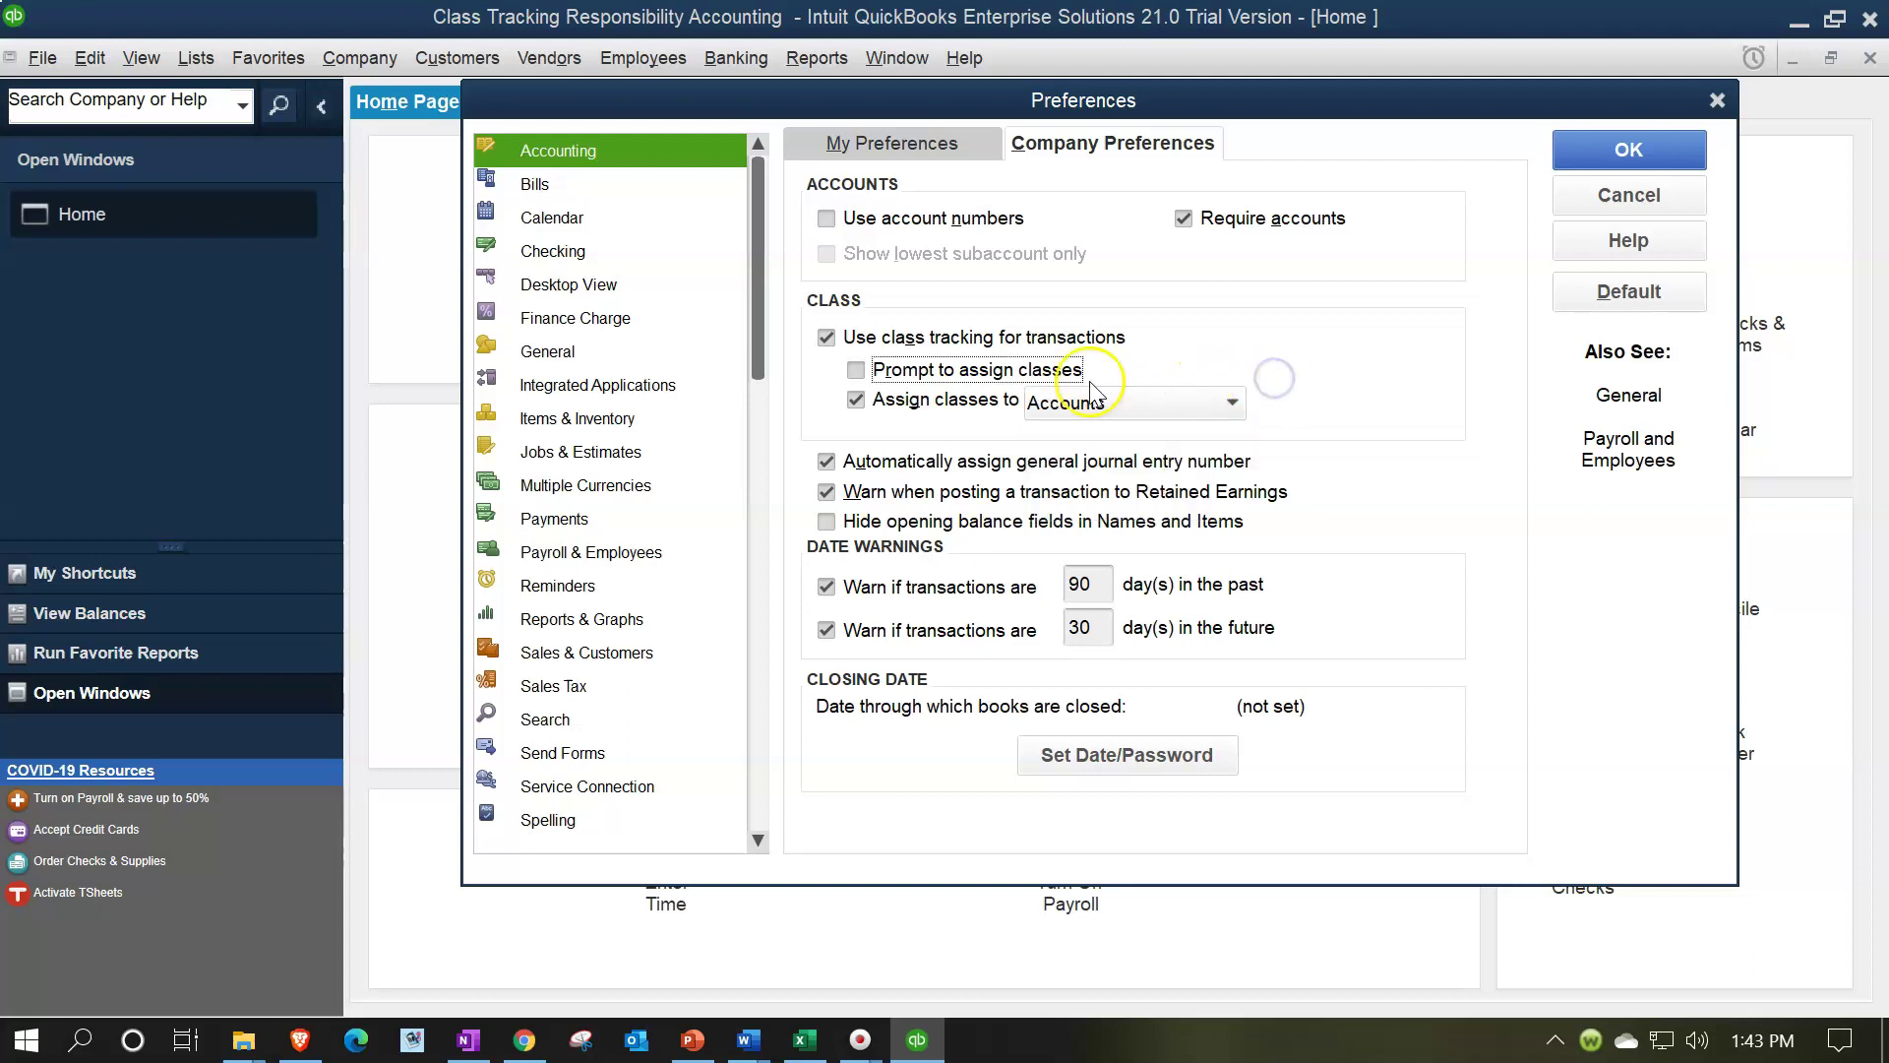
left_click(855, 399)
left_click(857, 370)
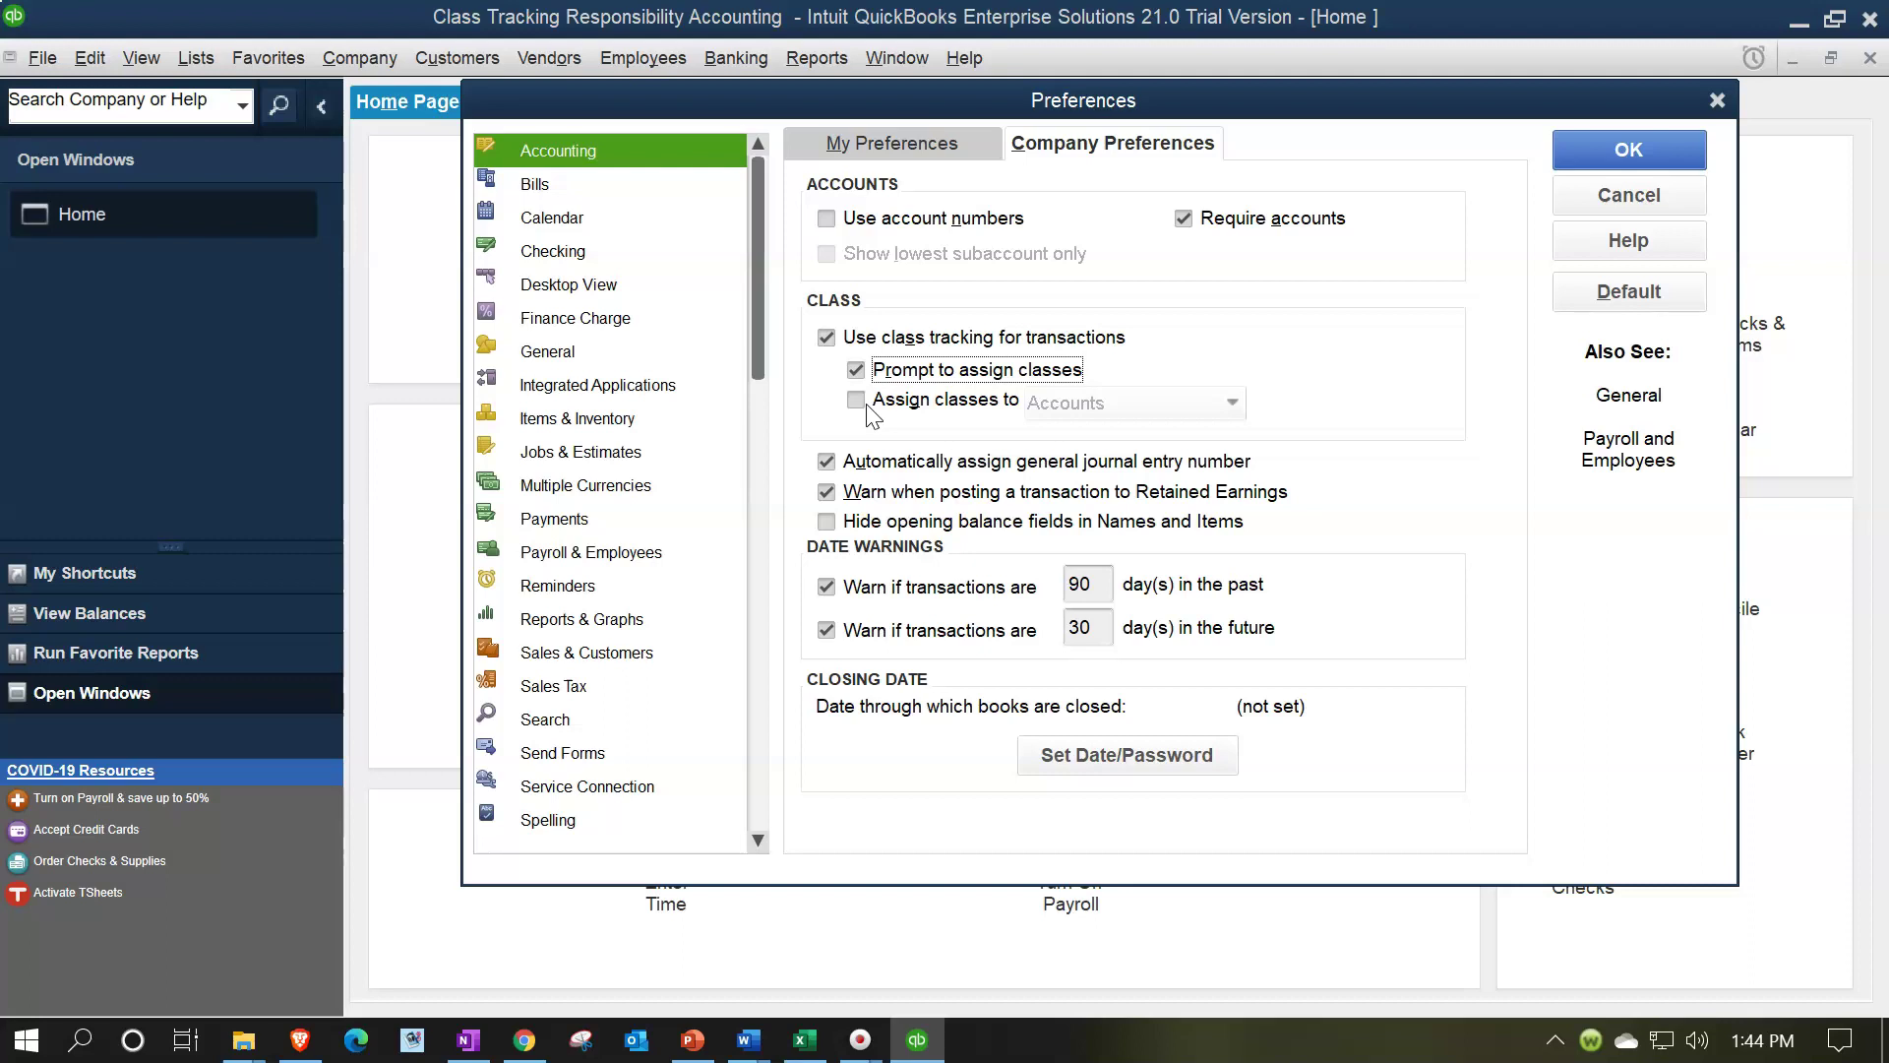
left_click(1717, 101)
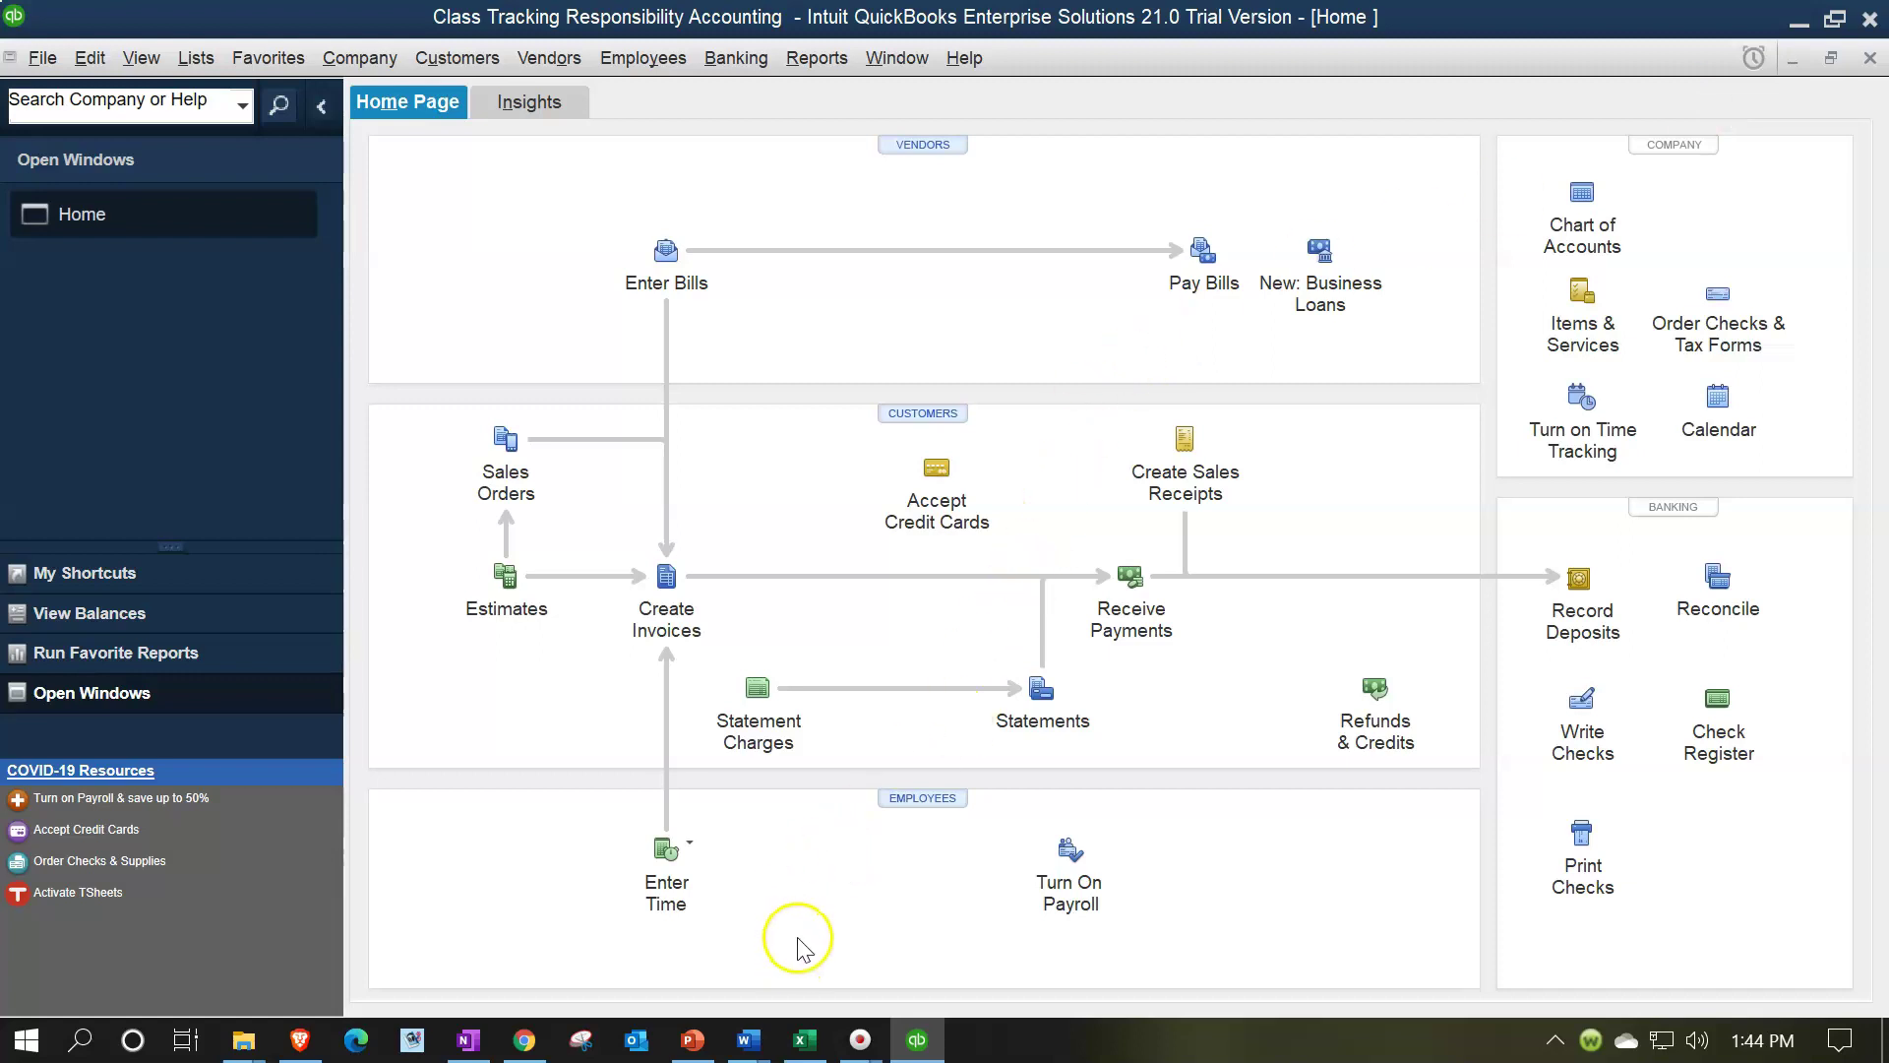
Switch to the Excel workbook "Prob 1 210 Comp Expense Allocation to Departments" and highlight department columns D to G of the allocation table.
left_click(813, 1045)
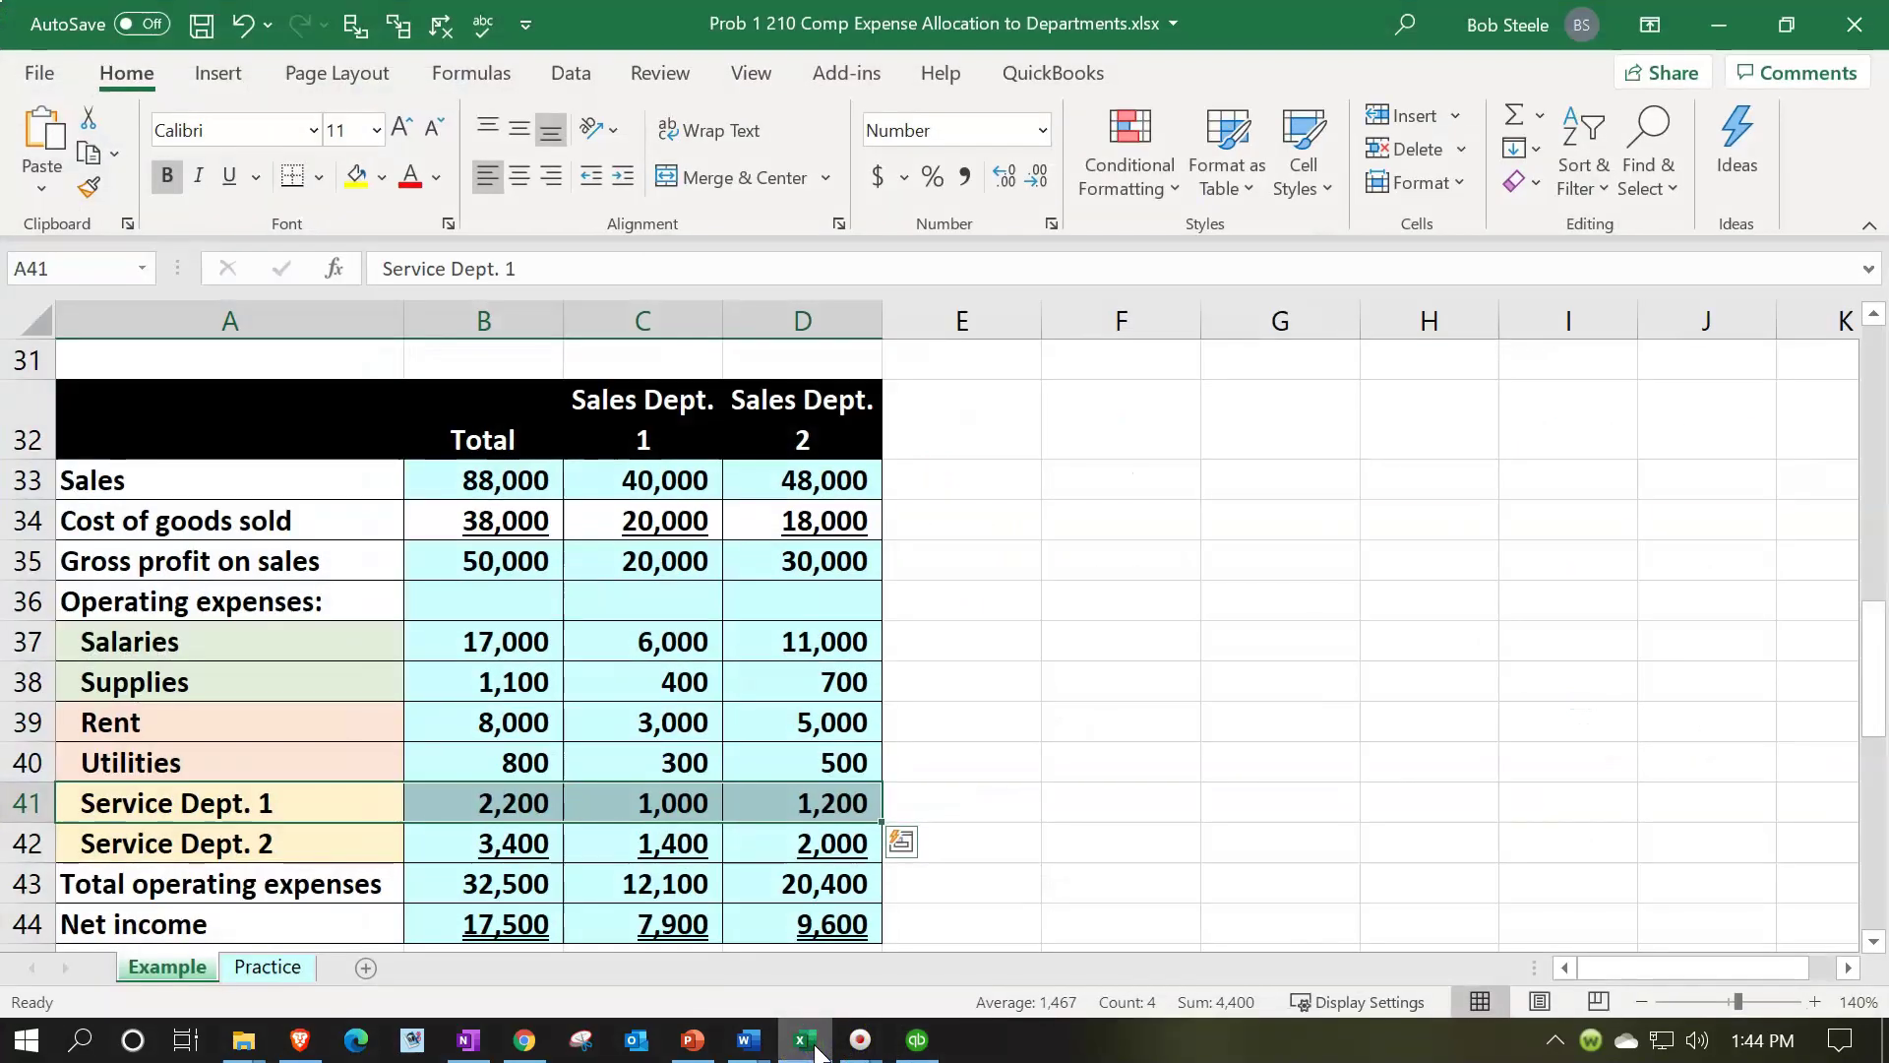
left_click(709, 755)
scroll(706, 755, "up", 6)
scroll(705, 755, "up", 4)
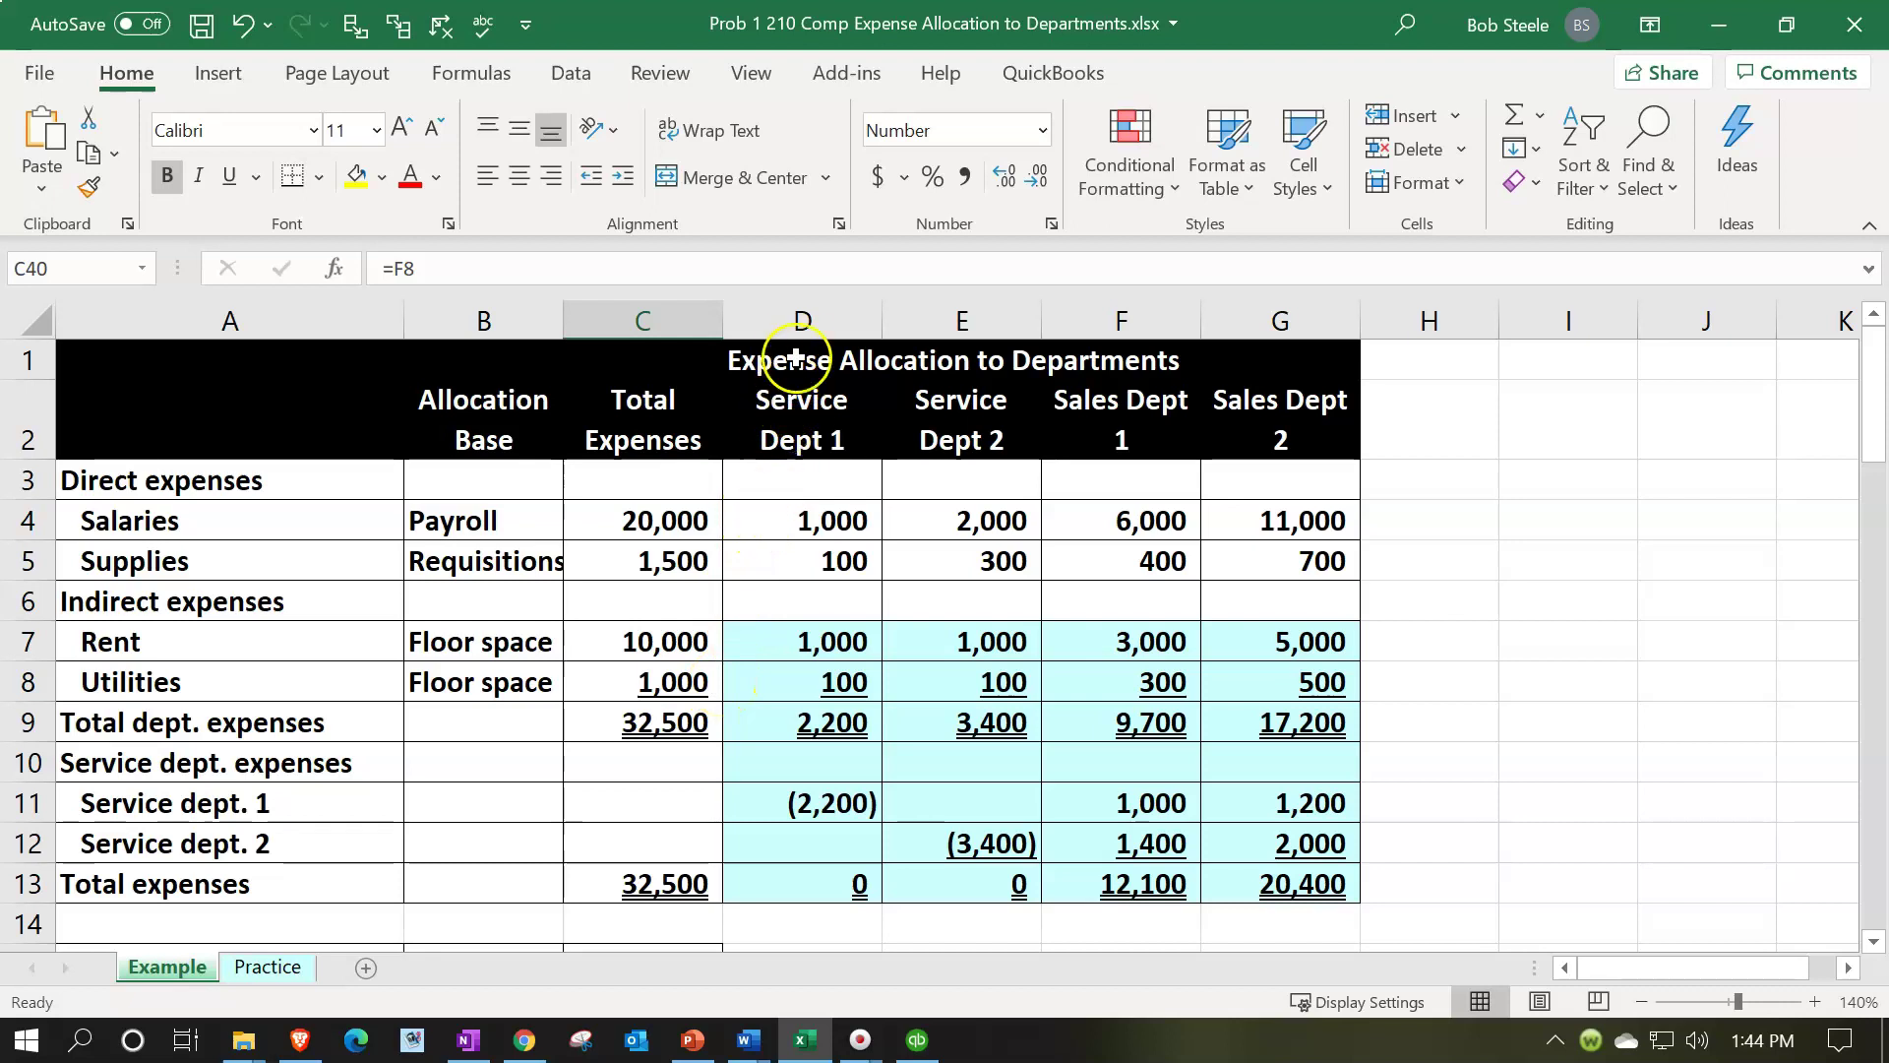
left_click_drag(797, 324, 1216, 325)
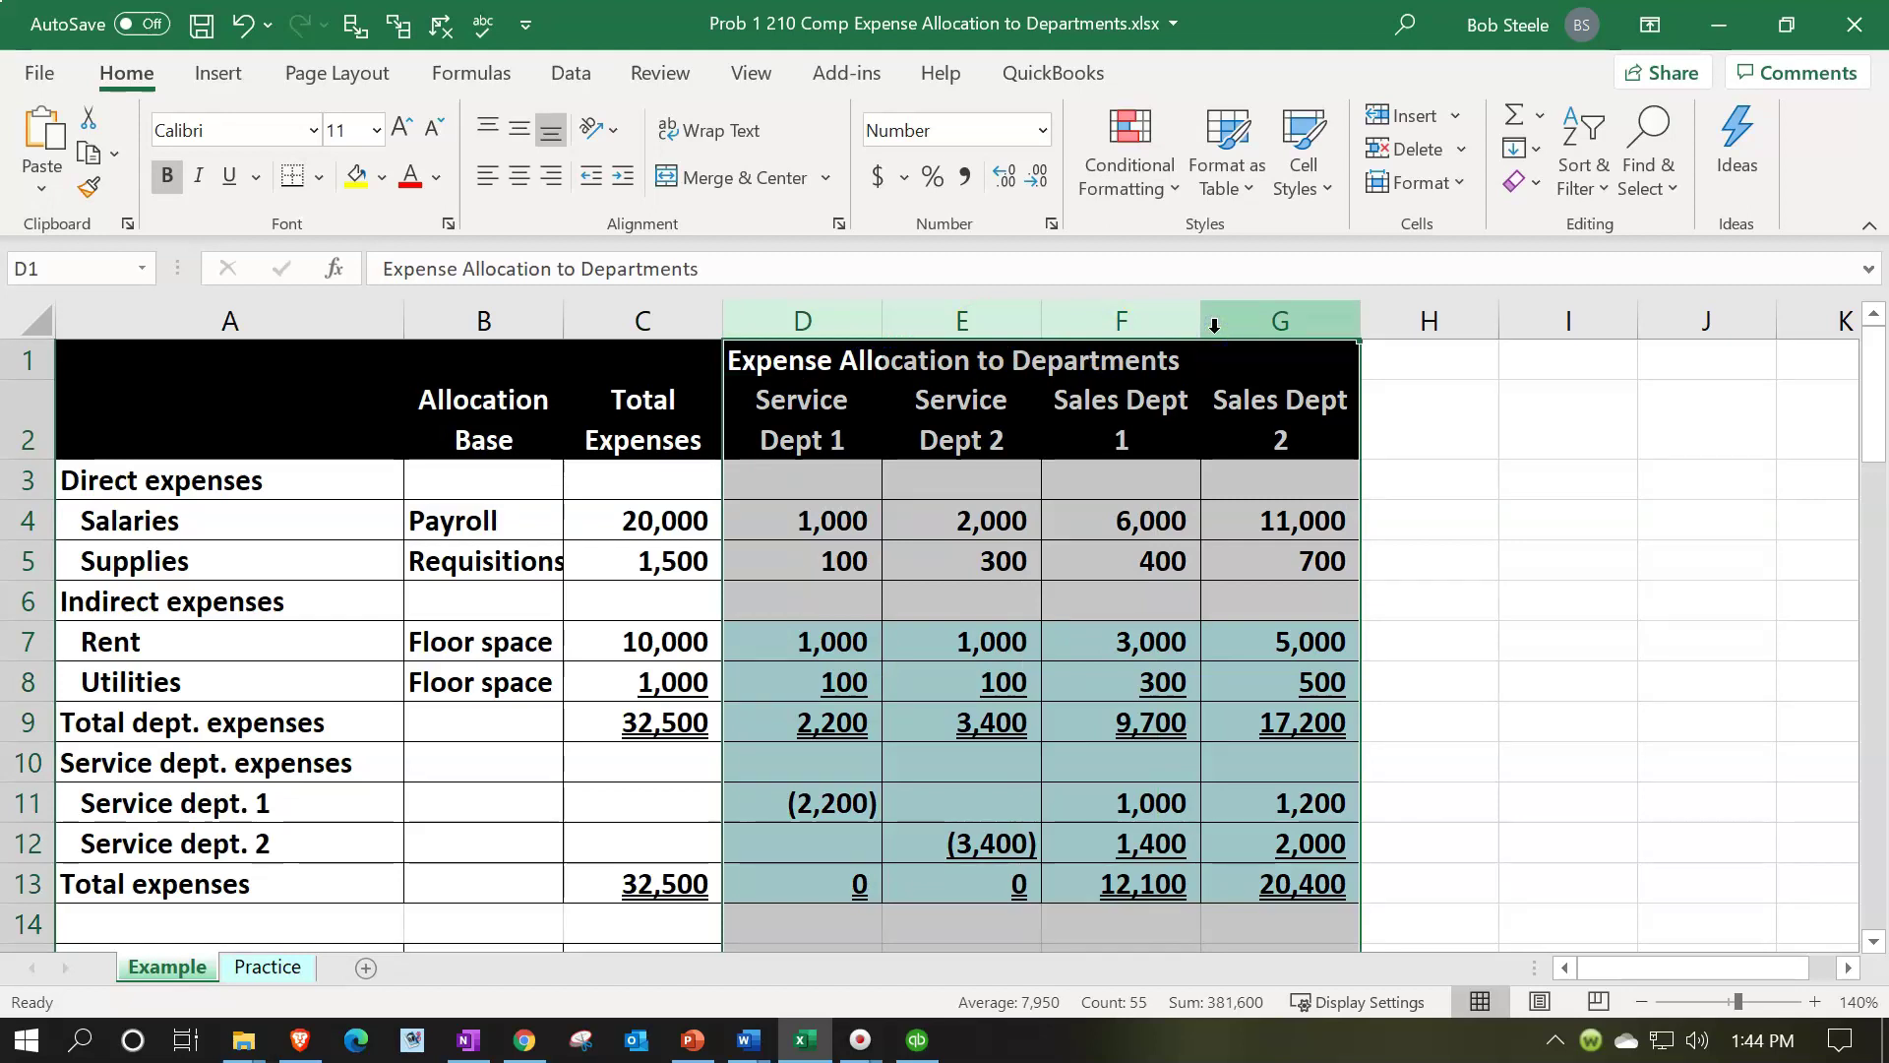
Examine the department headings of the expense allocation table one by one, from Service Dept 1 through Sales Dept 2.
left_click(817, 434)
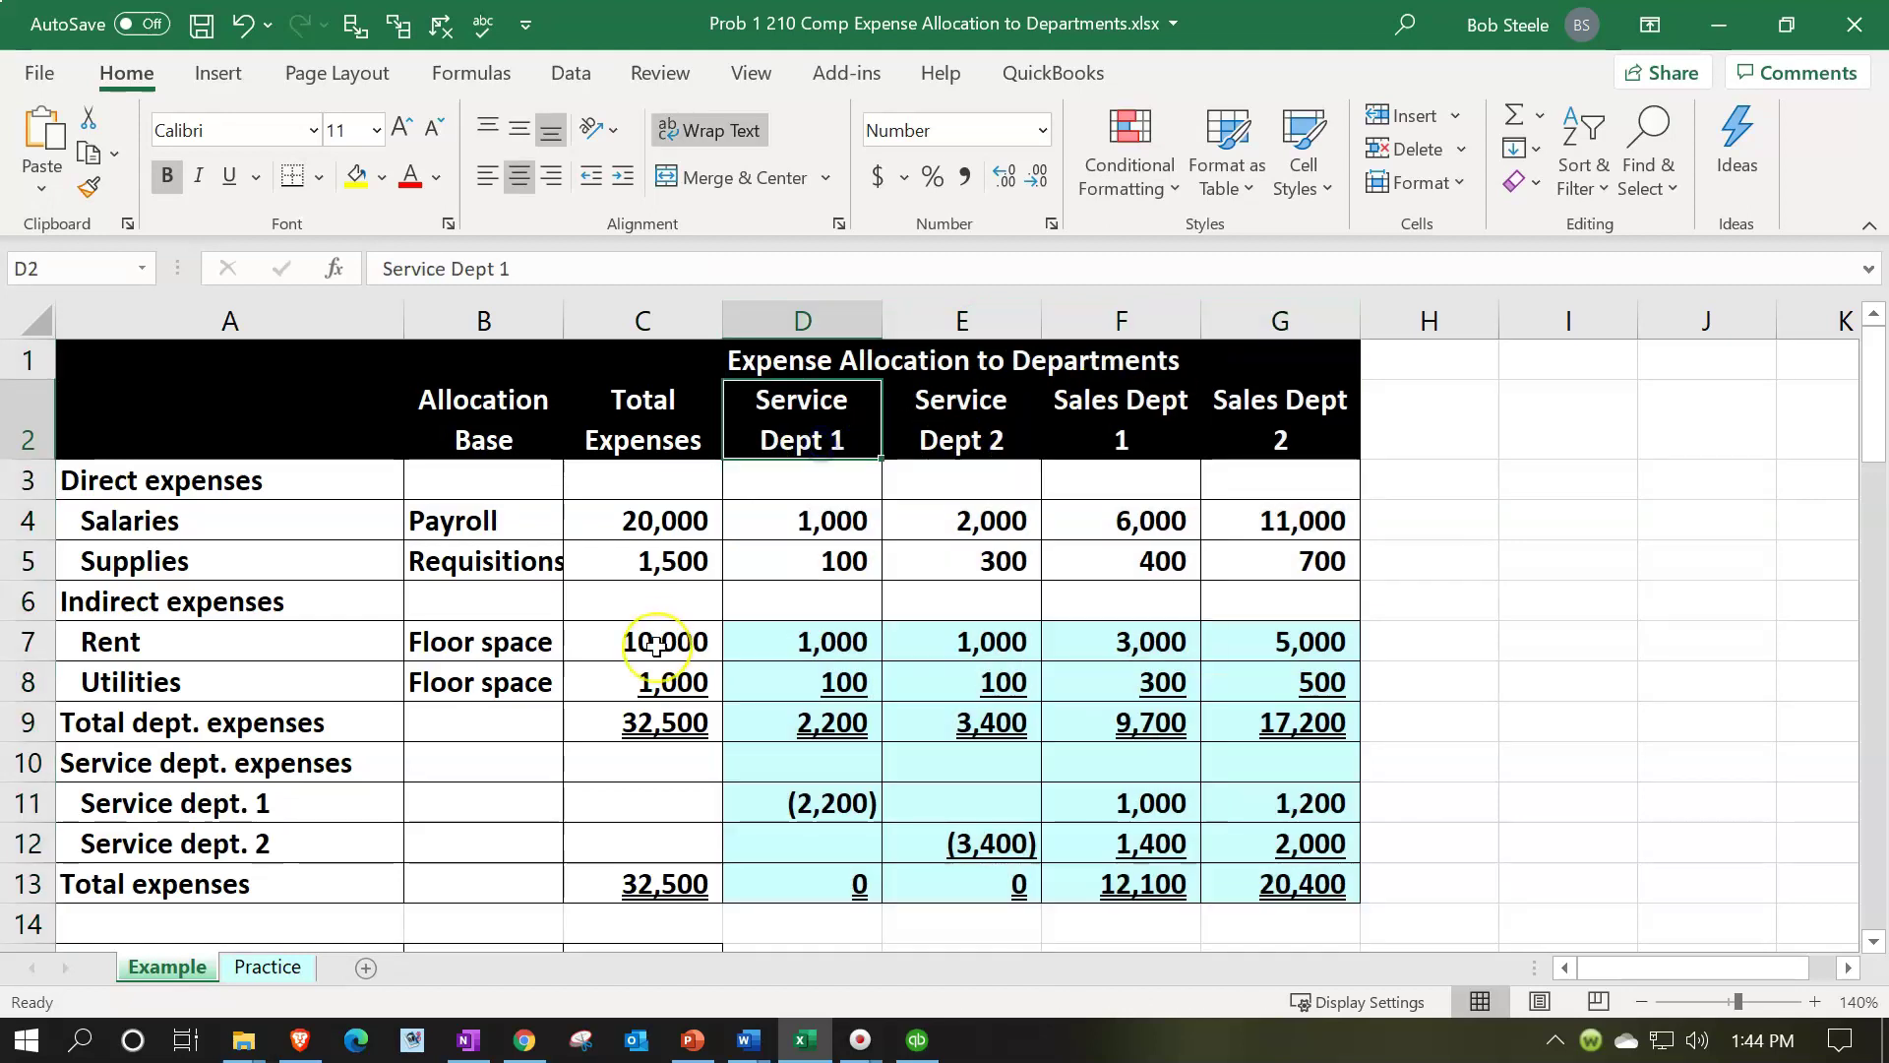
key("Right")
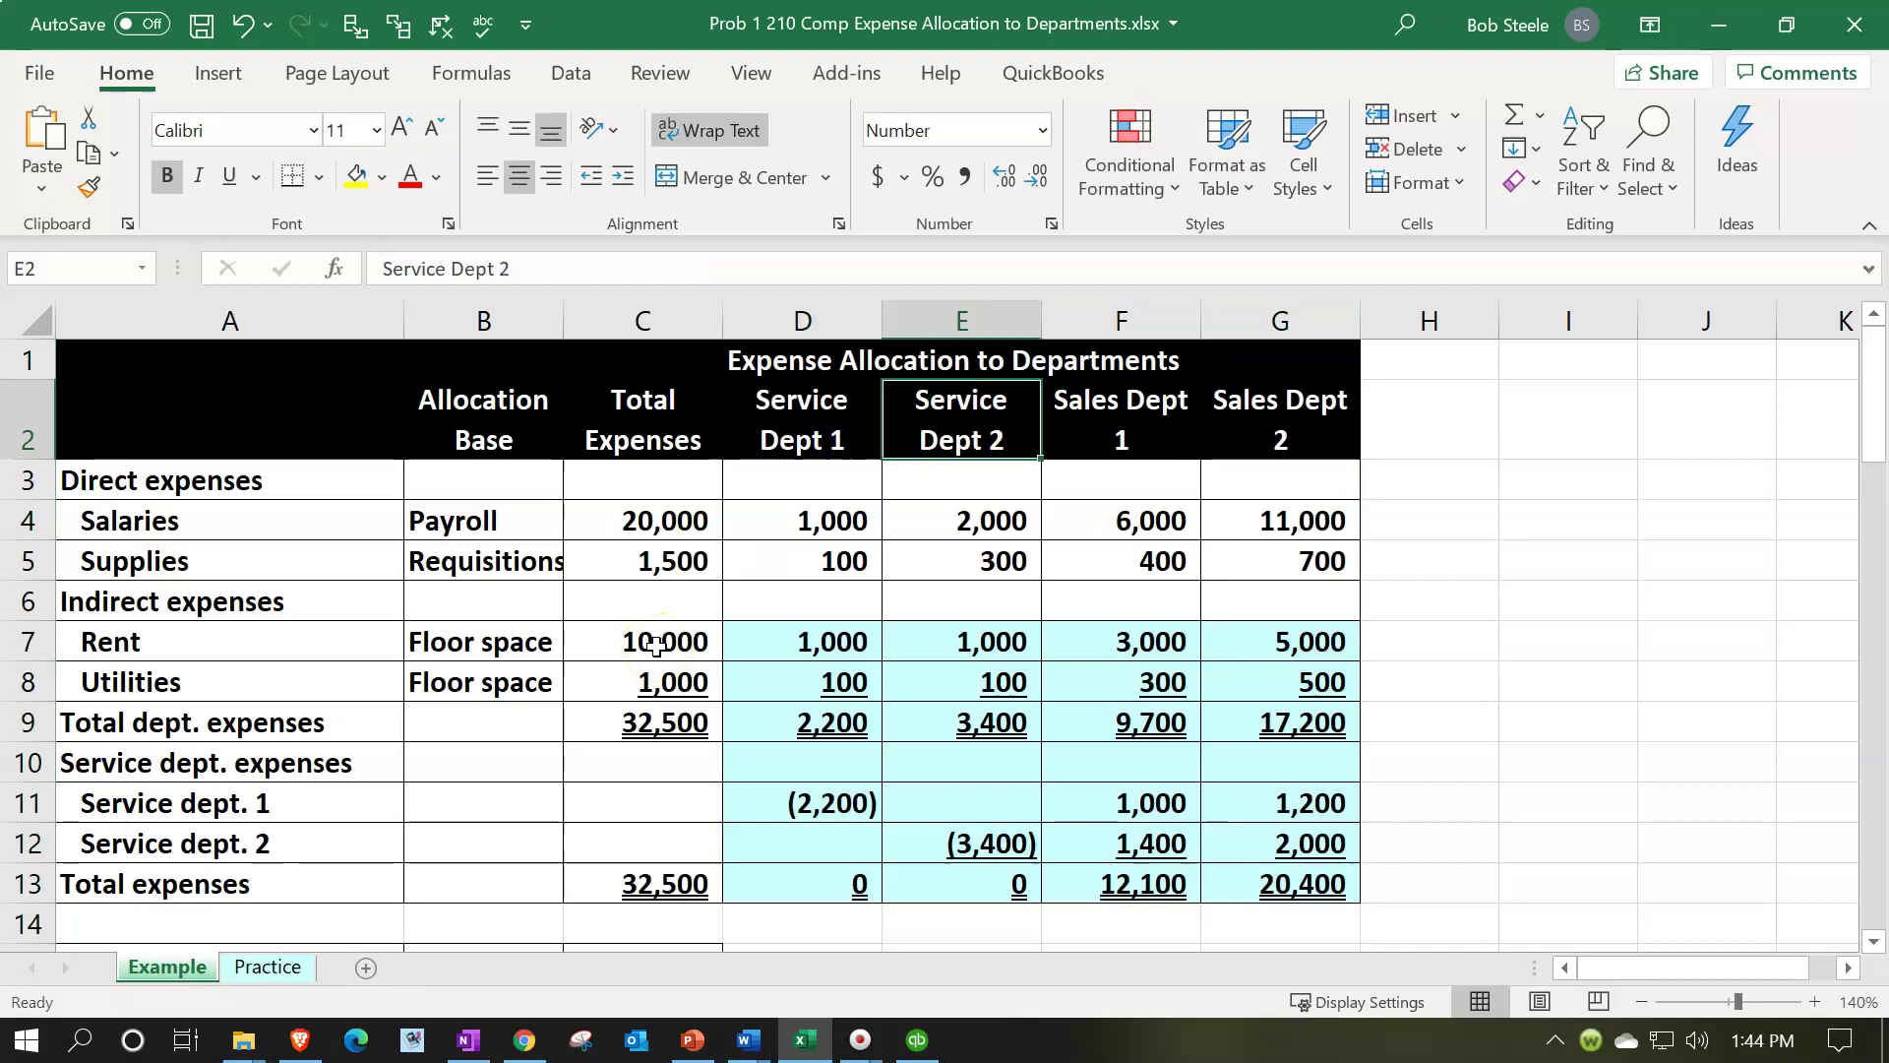
key("Right")
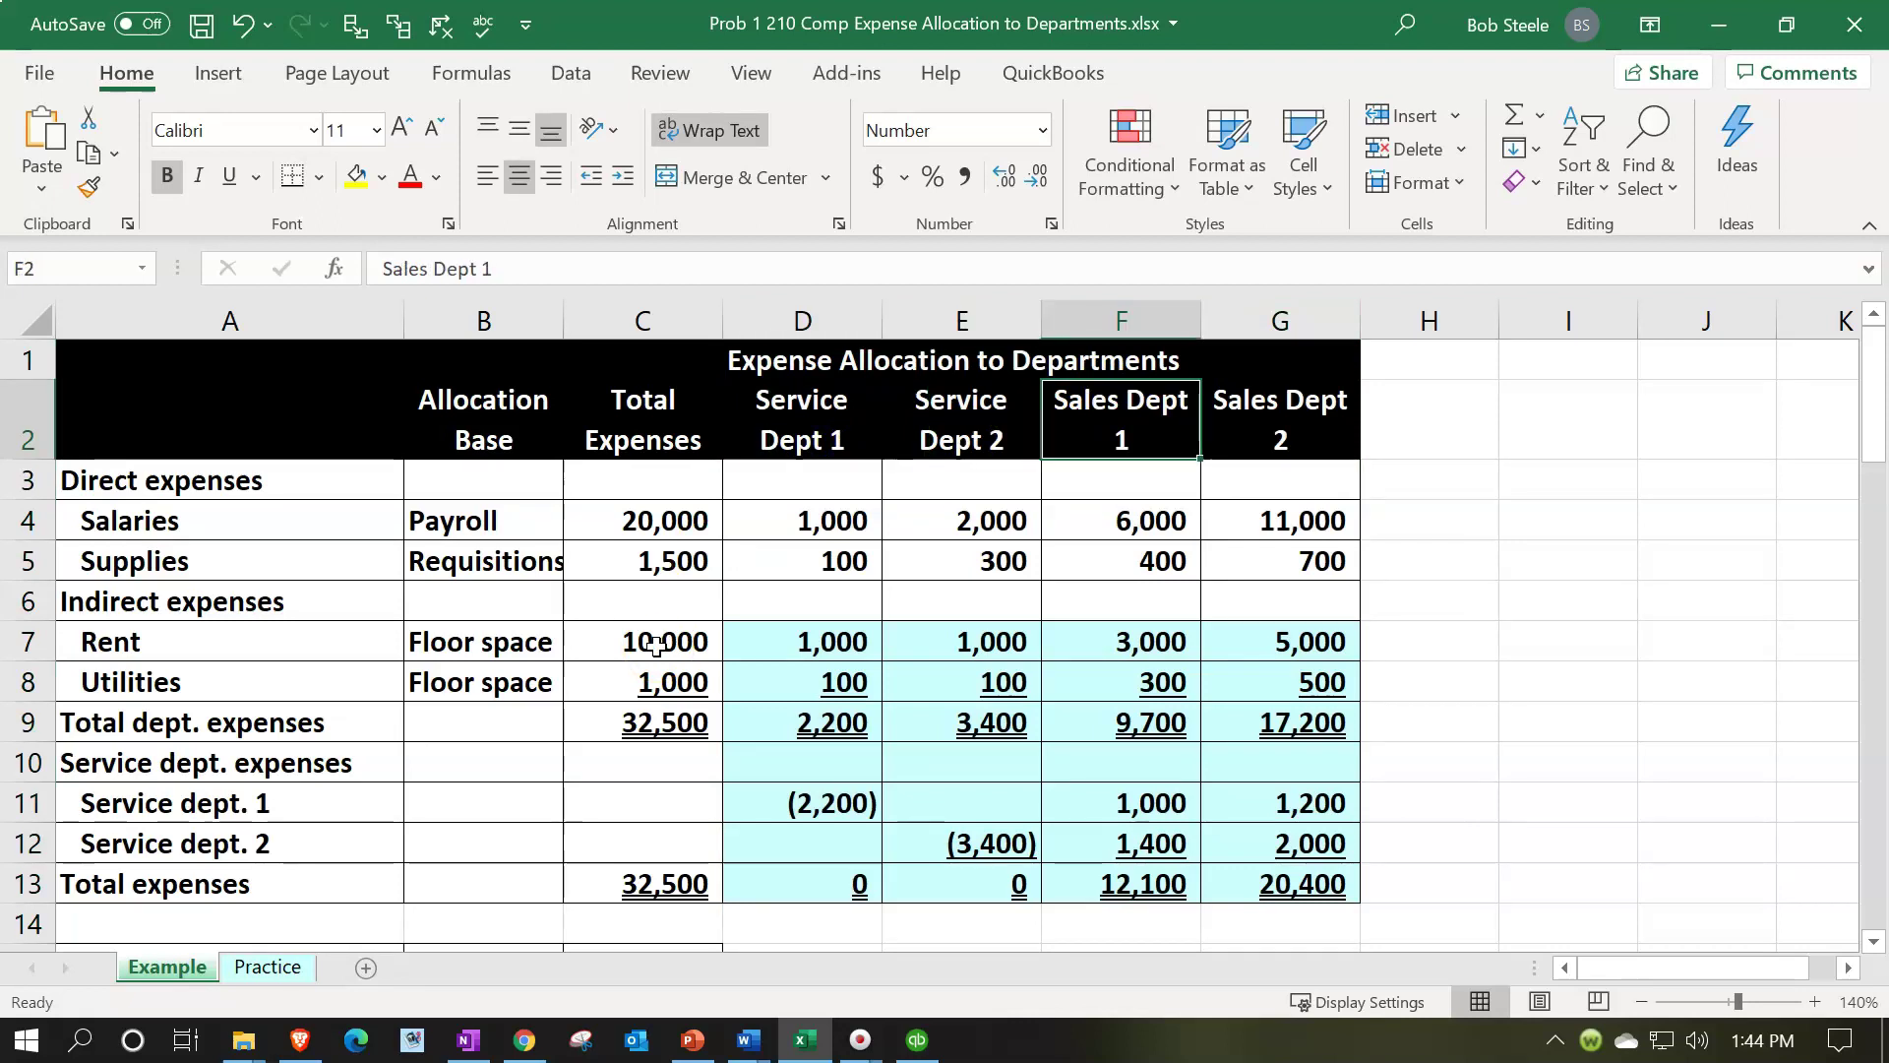
key("Right")
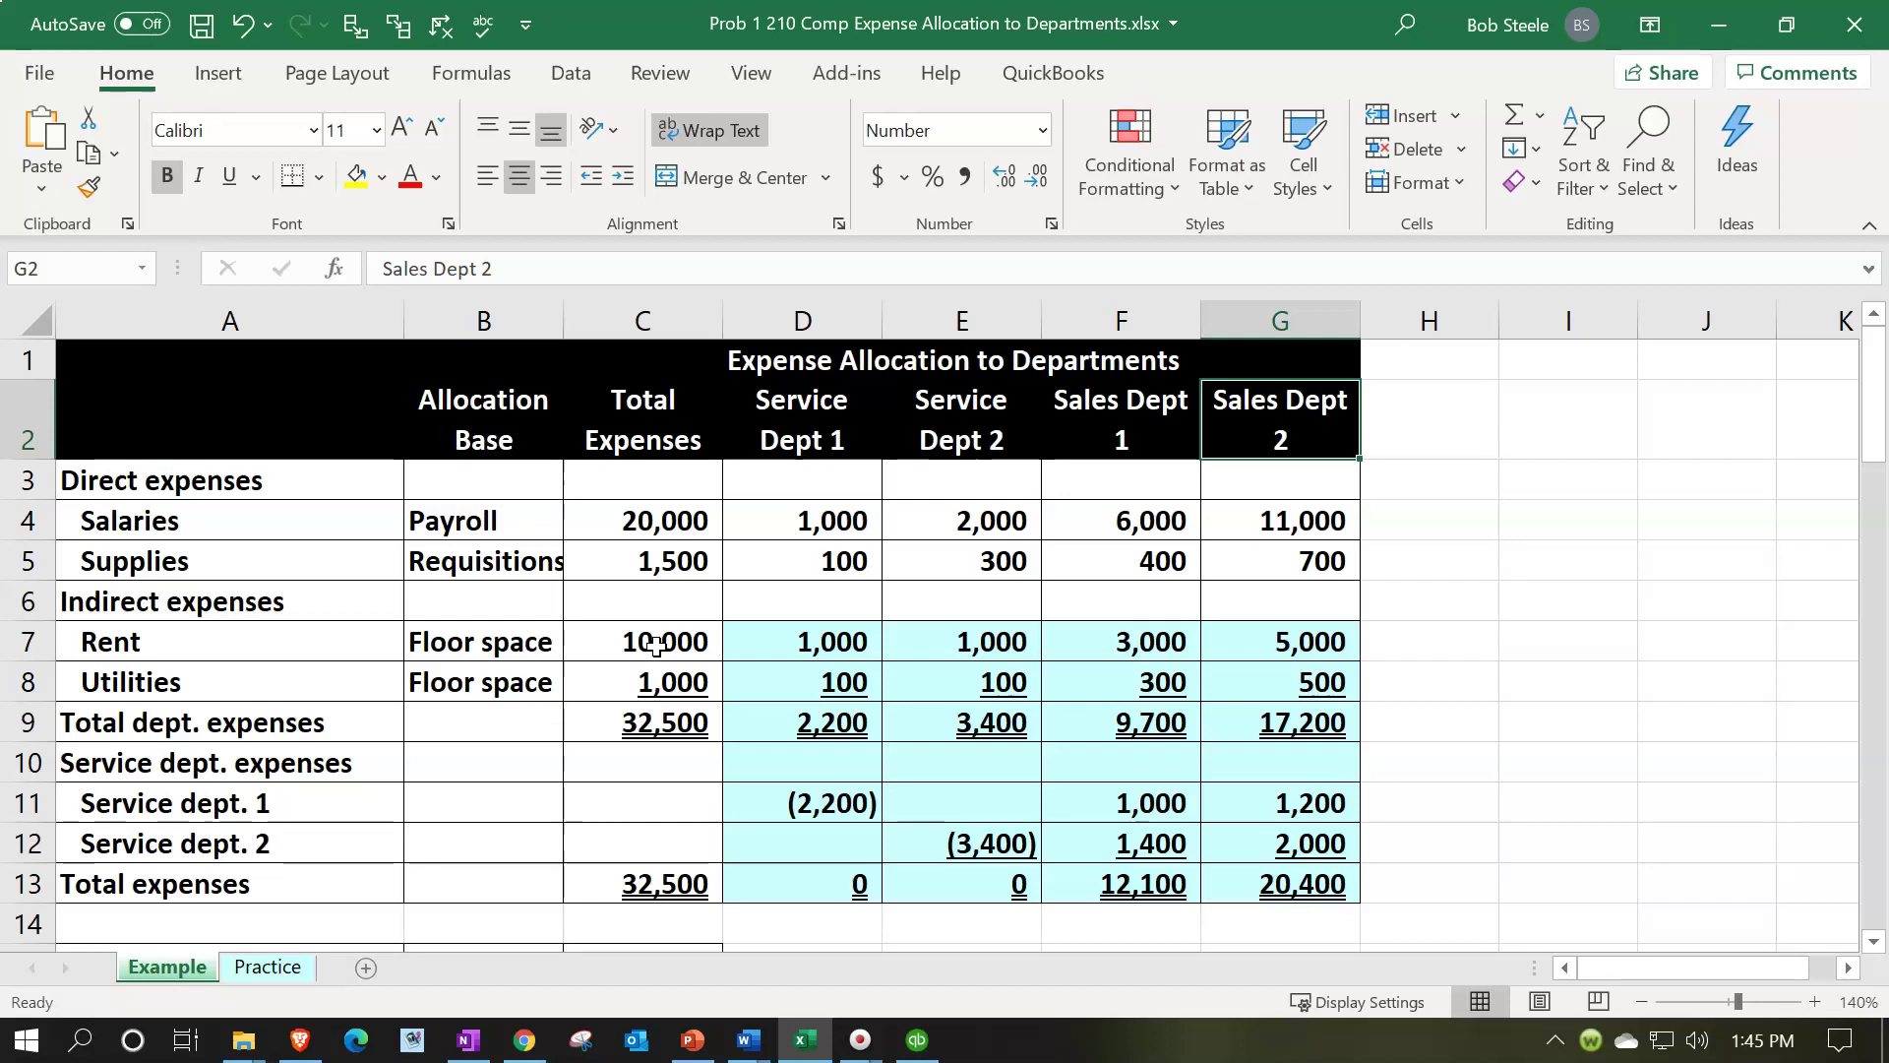
key("Left")
key("Left")
key("Left")
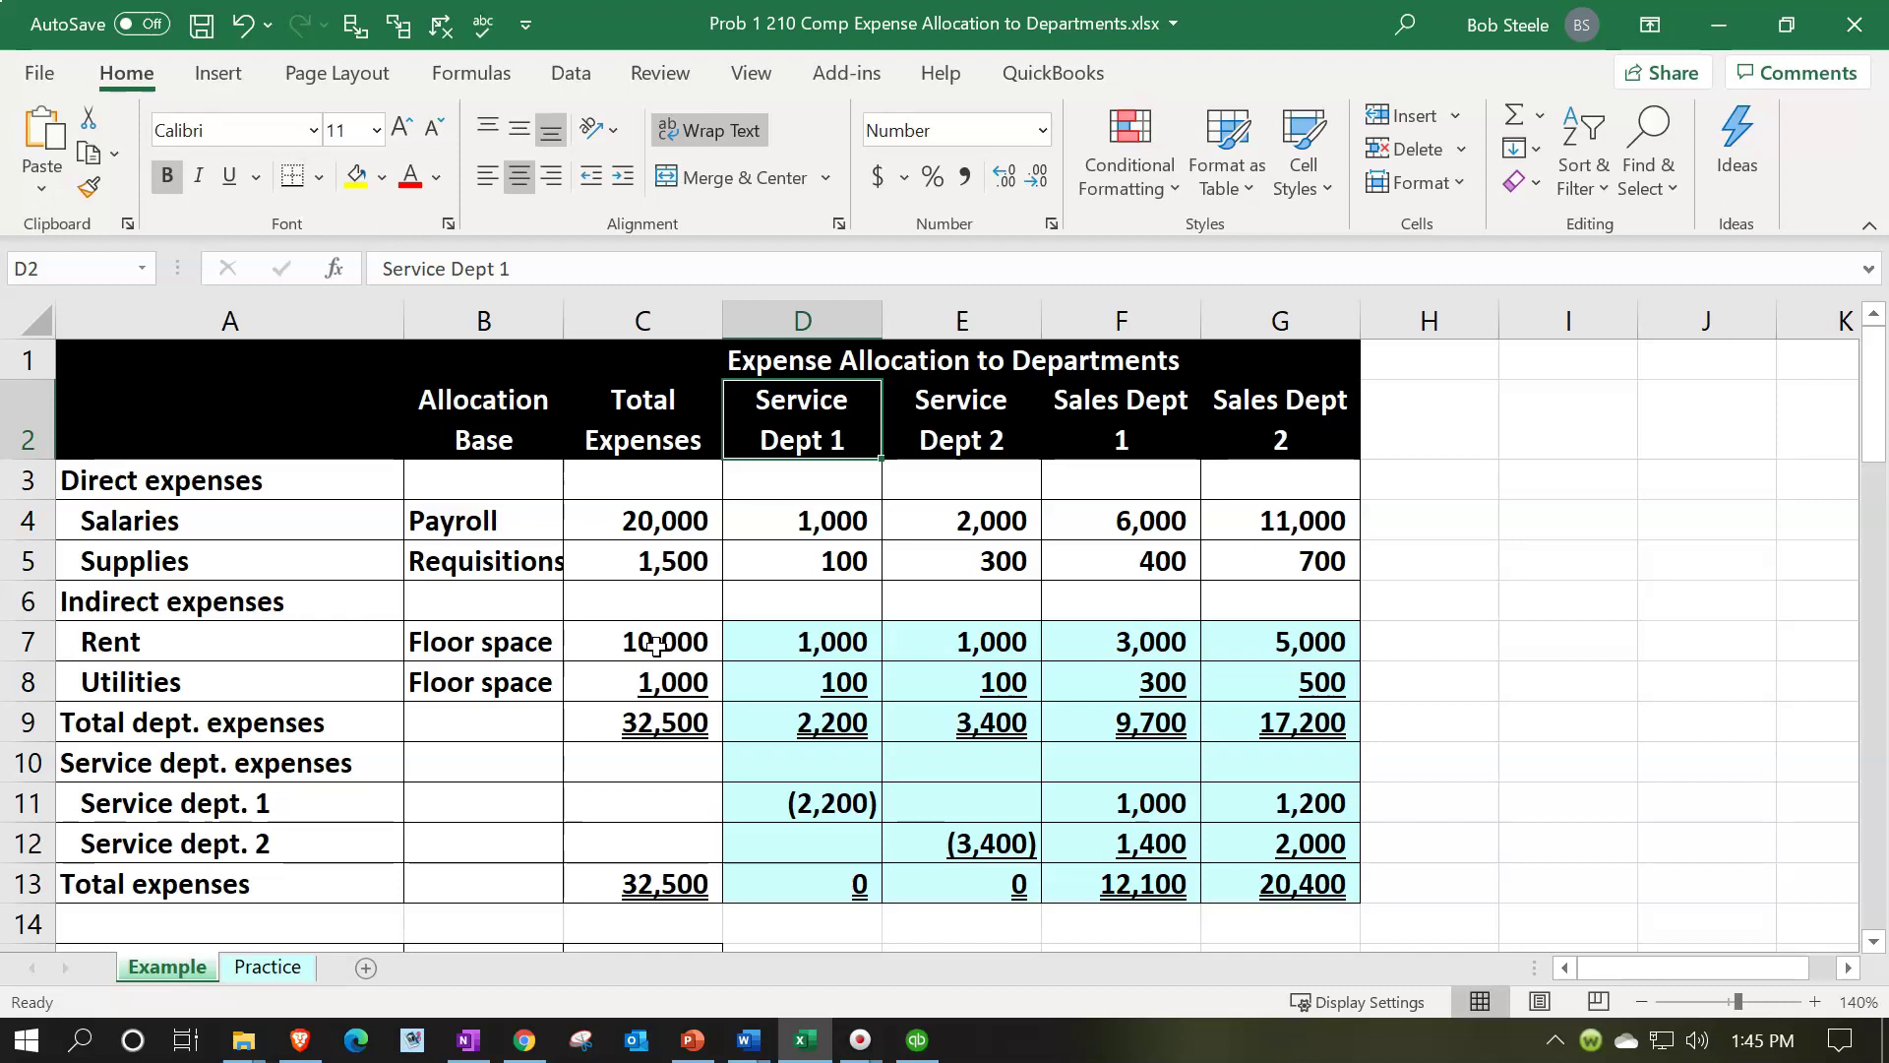
key("Right")
key("Right")
key("Left")
key("Left")
key("Right")
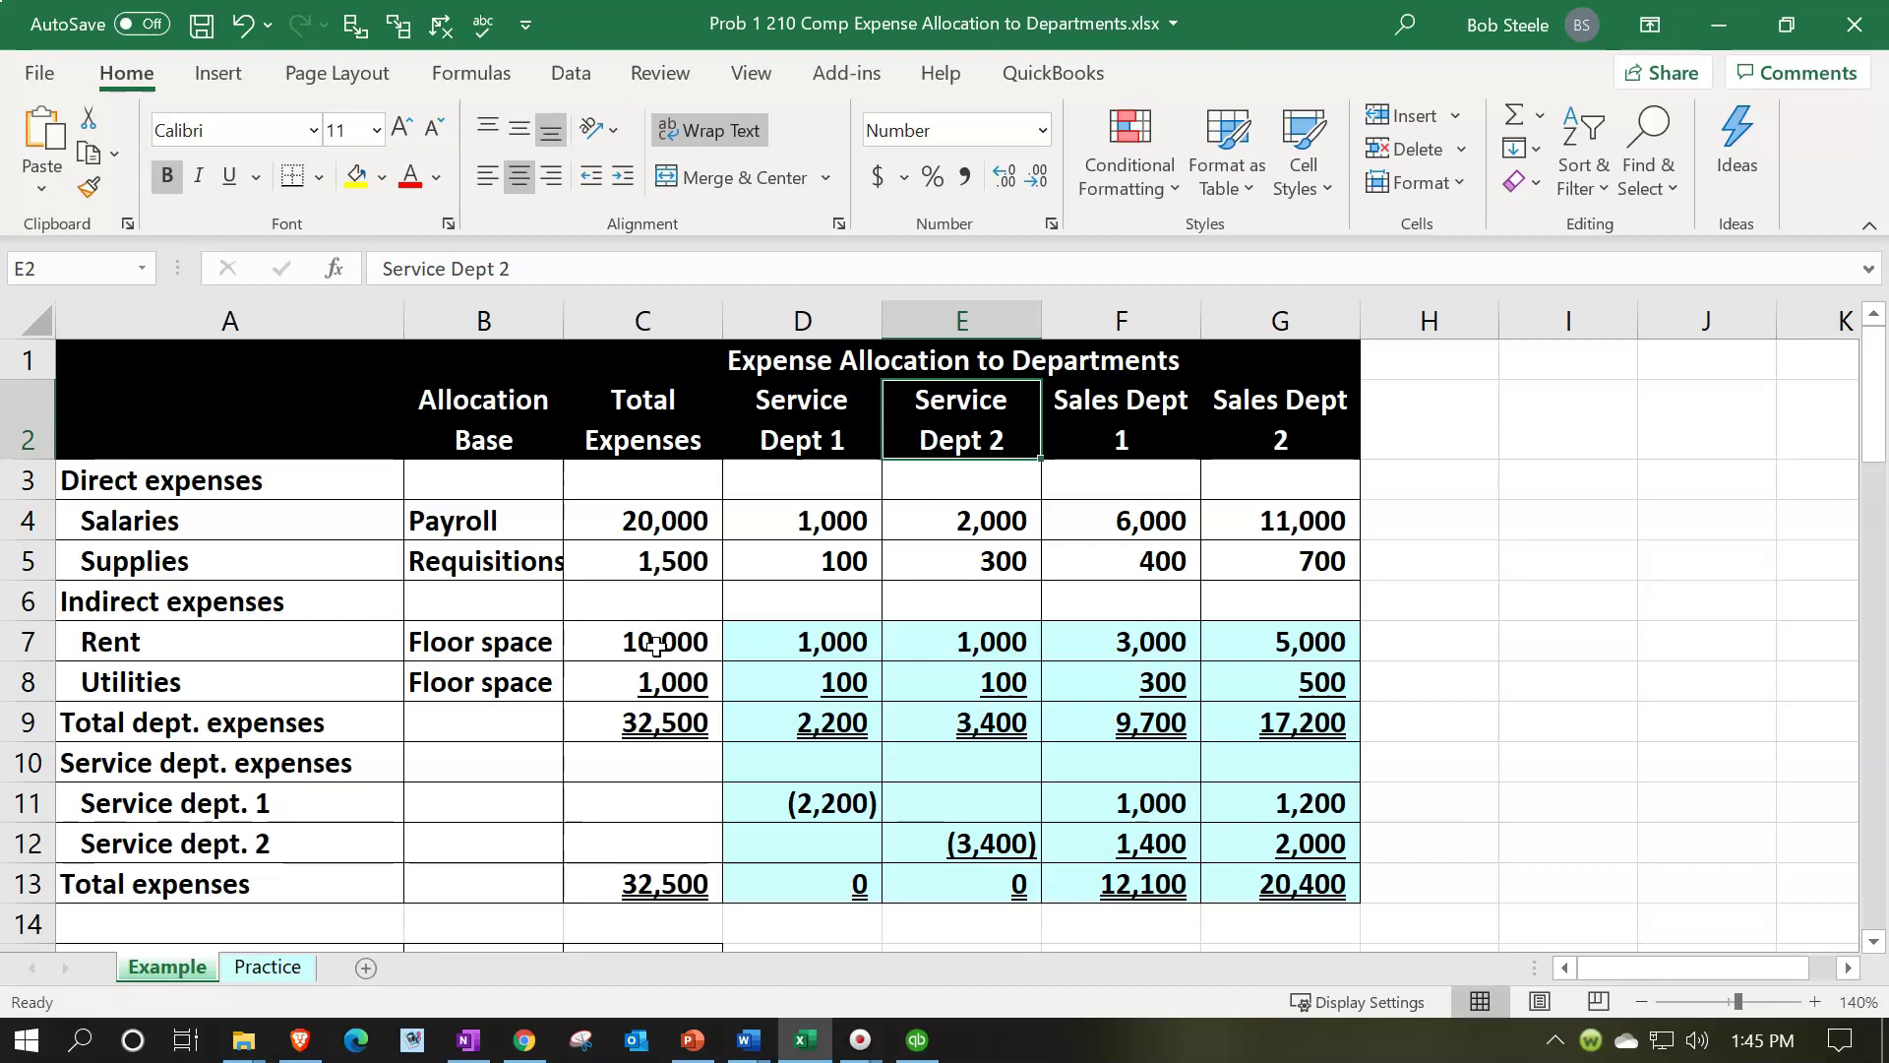
key("Right")
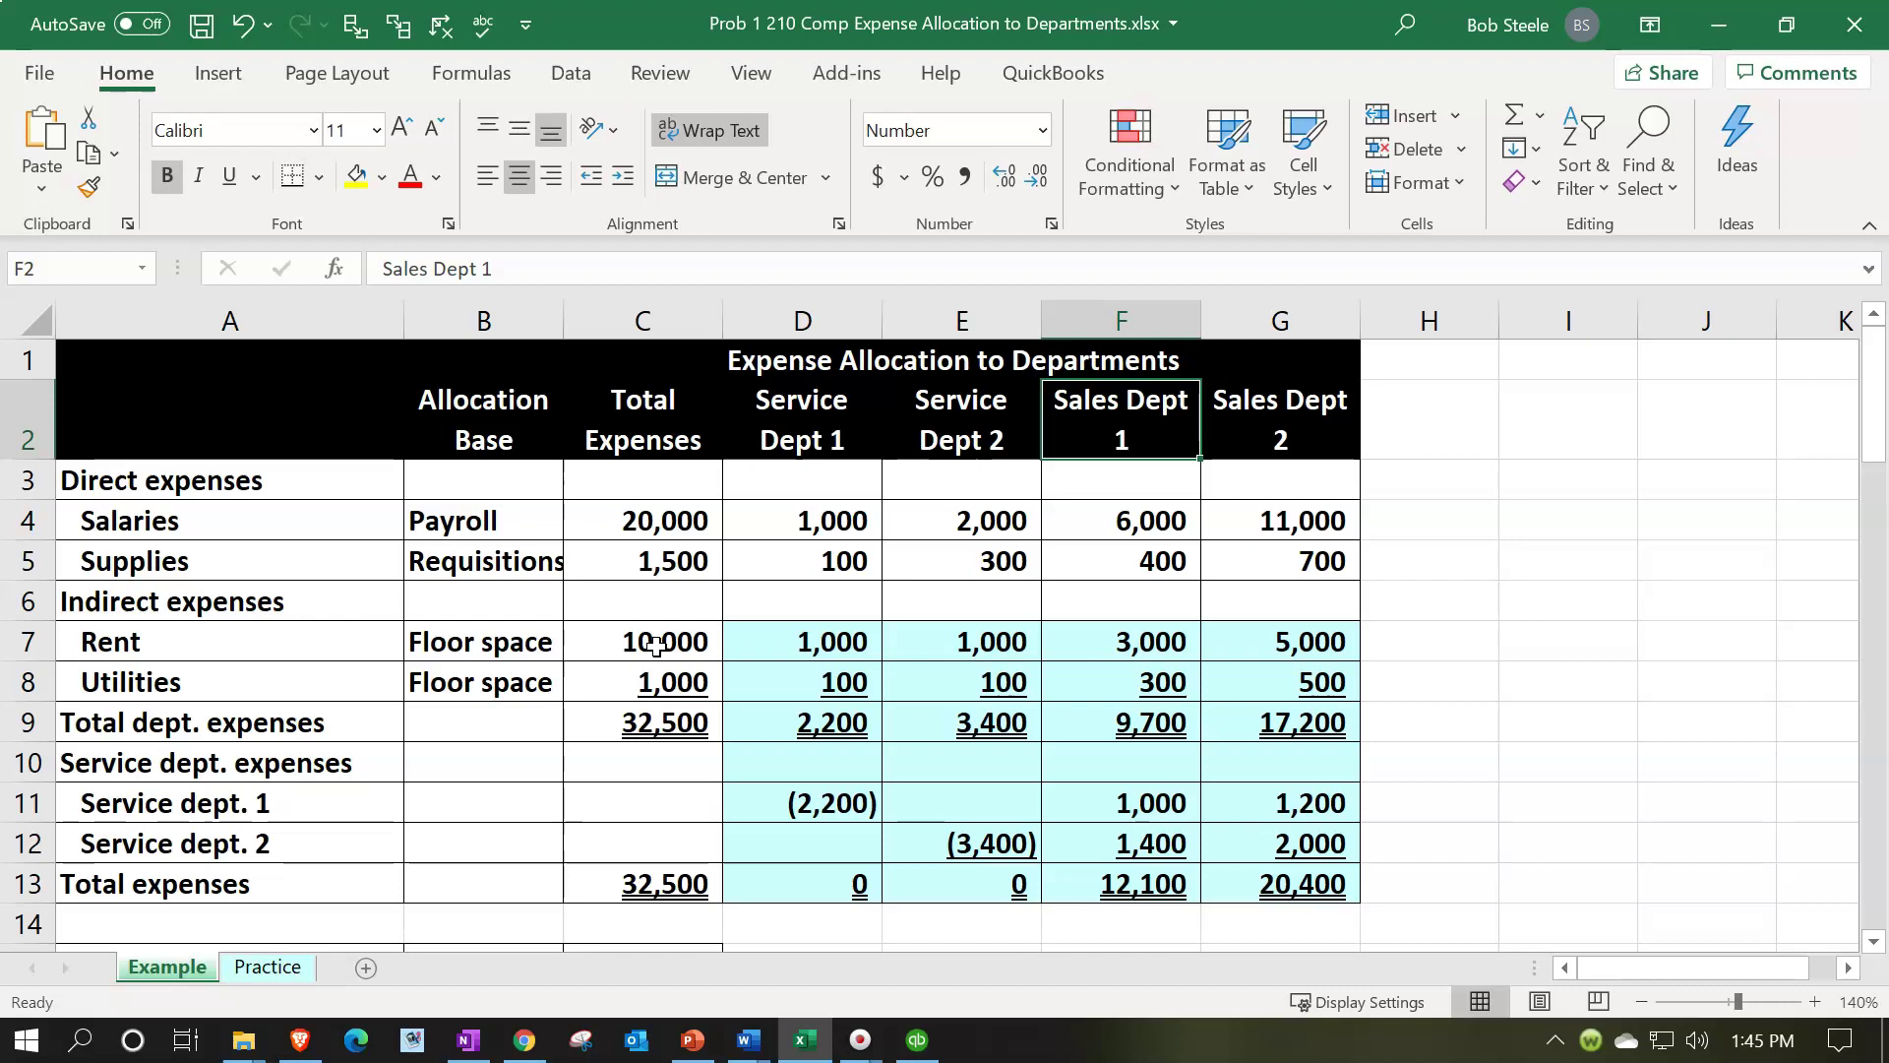
key("Left")
key("Left")
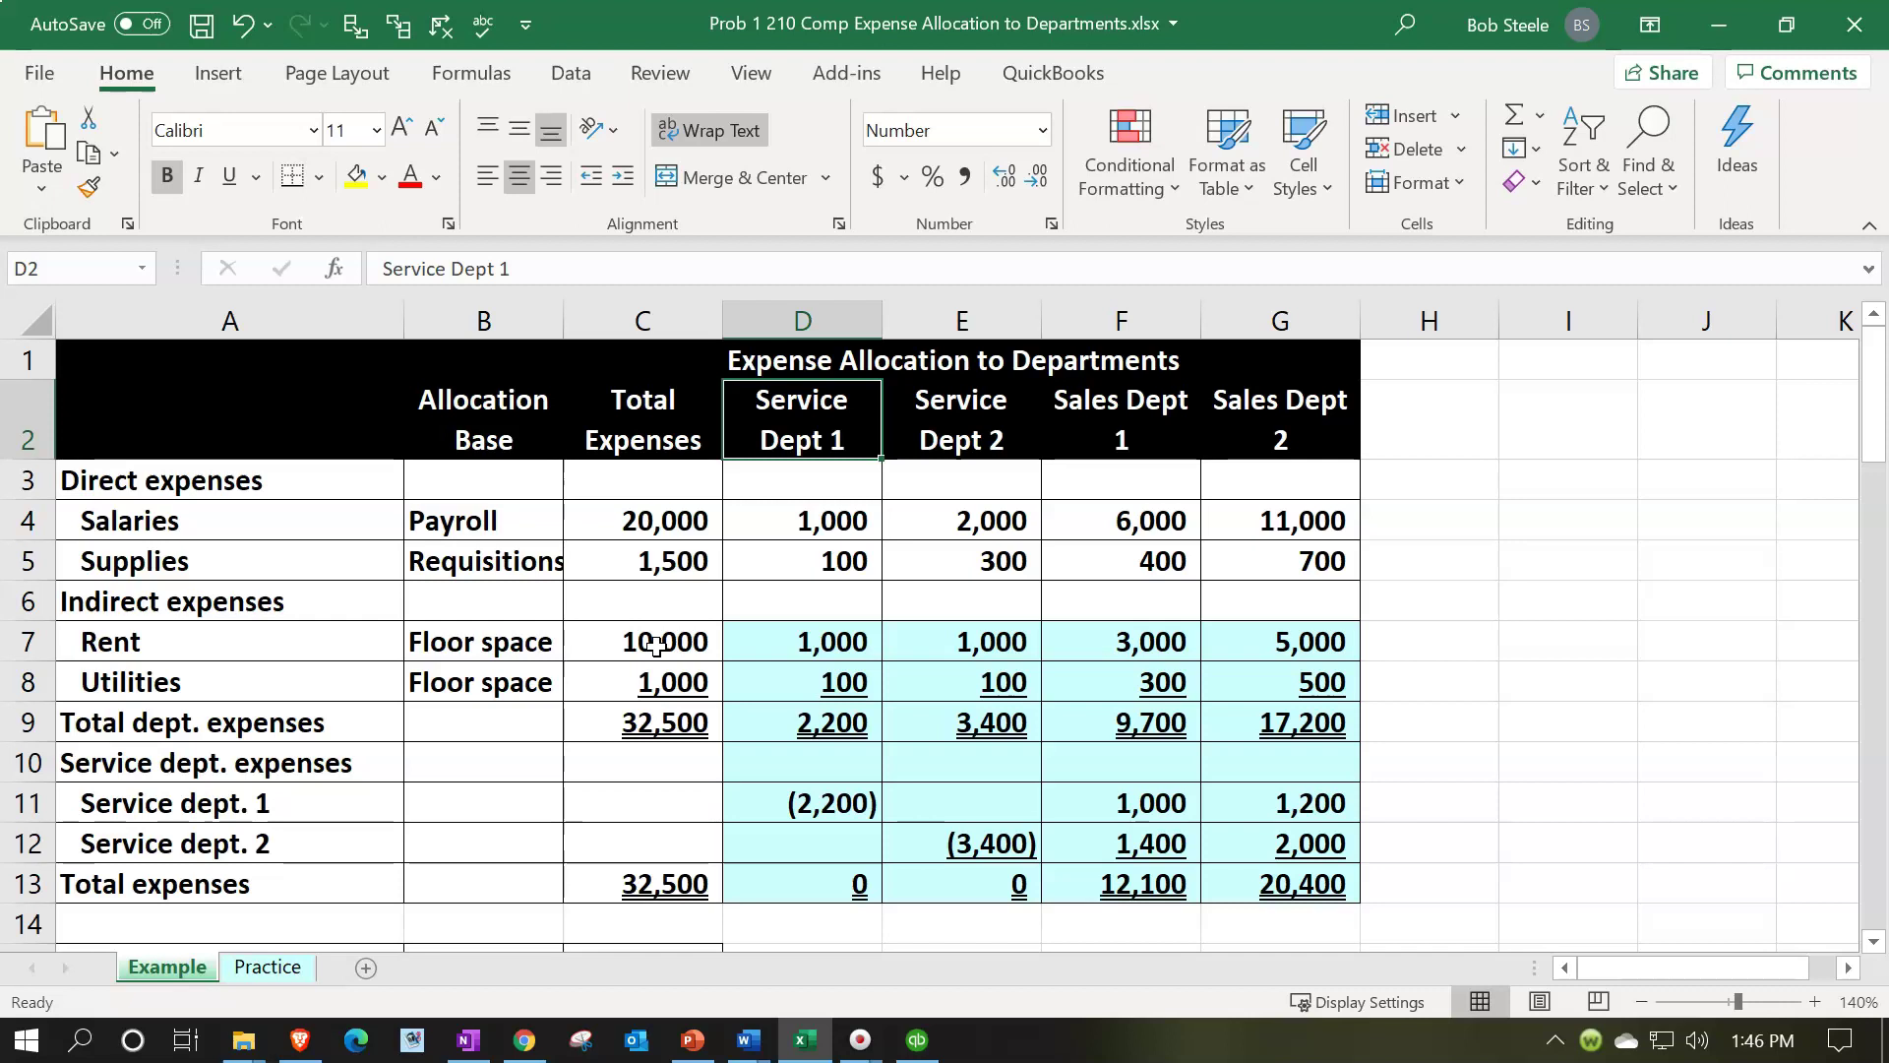
key("Right")
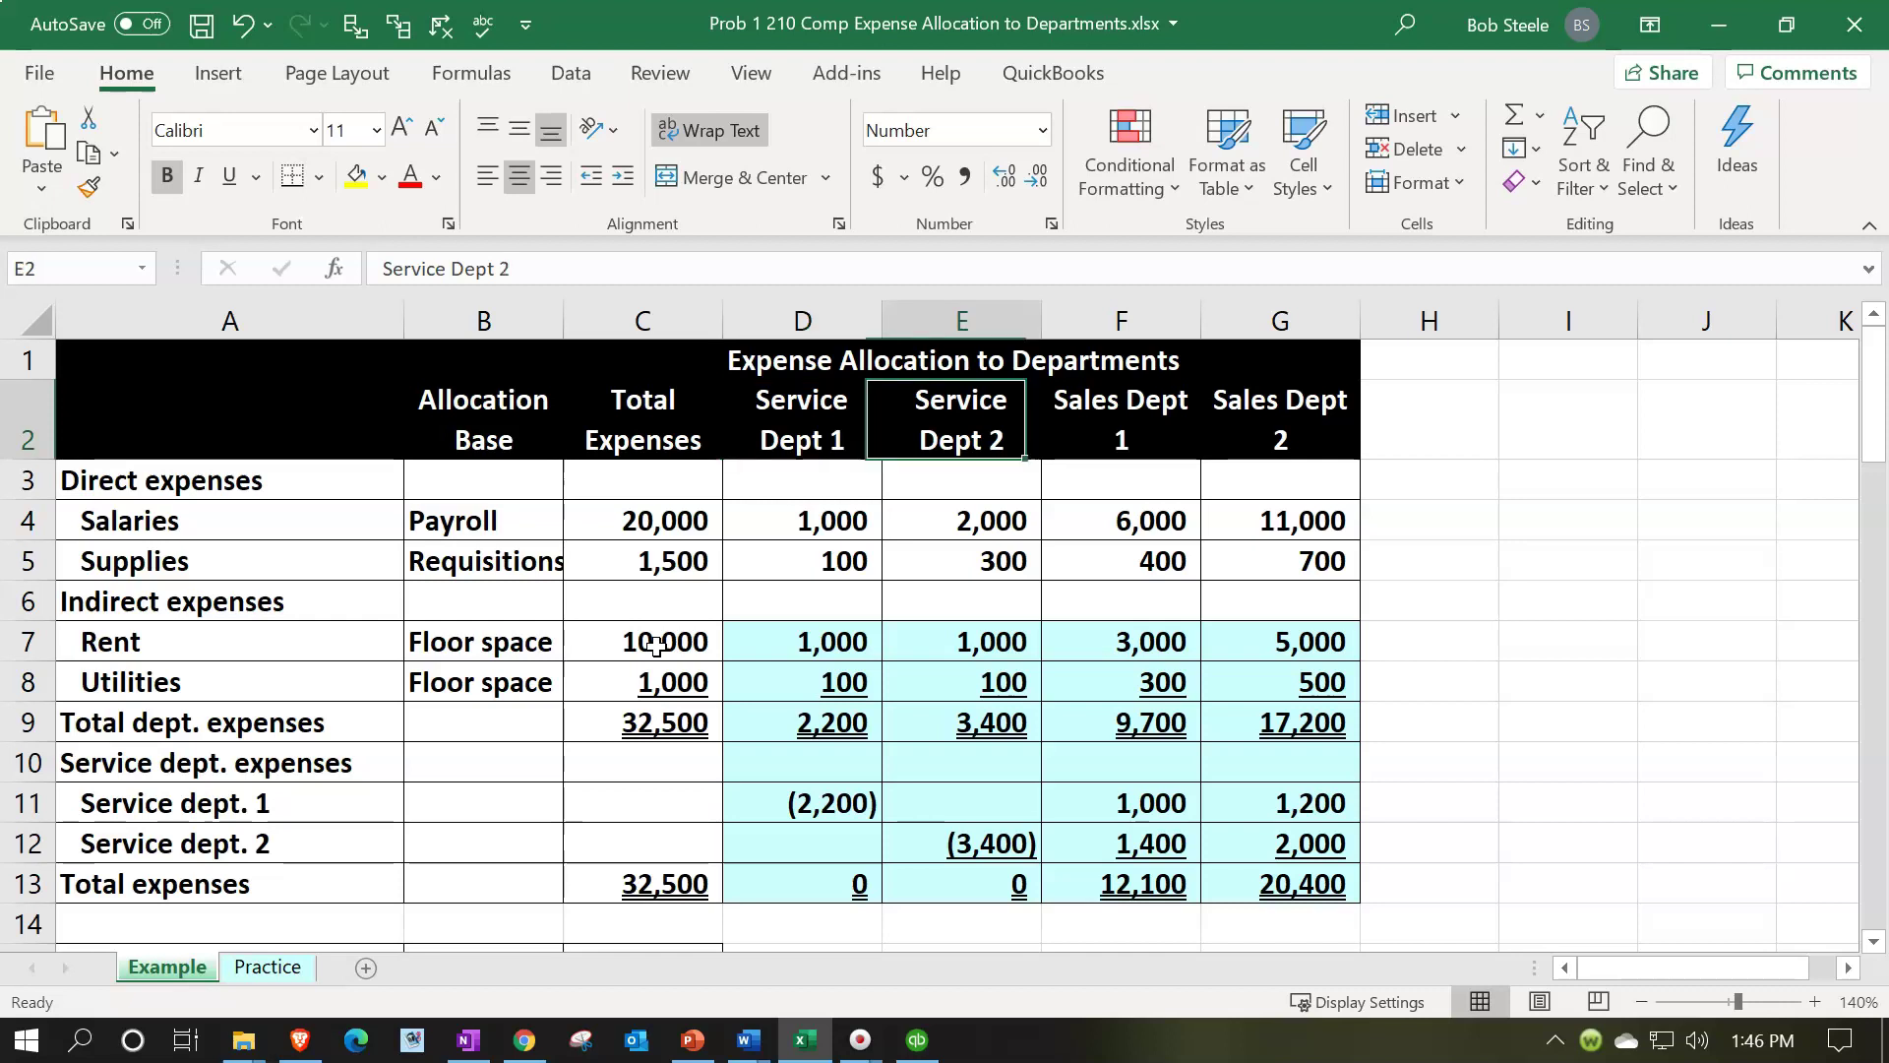
key("Right")
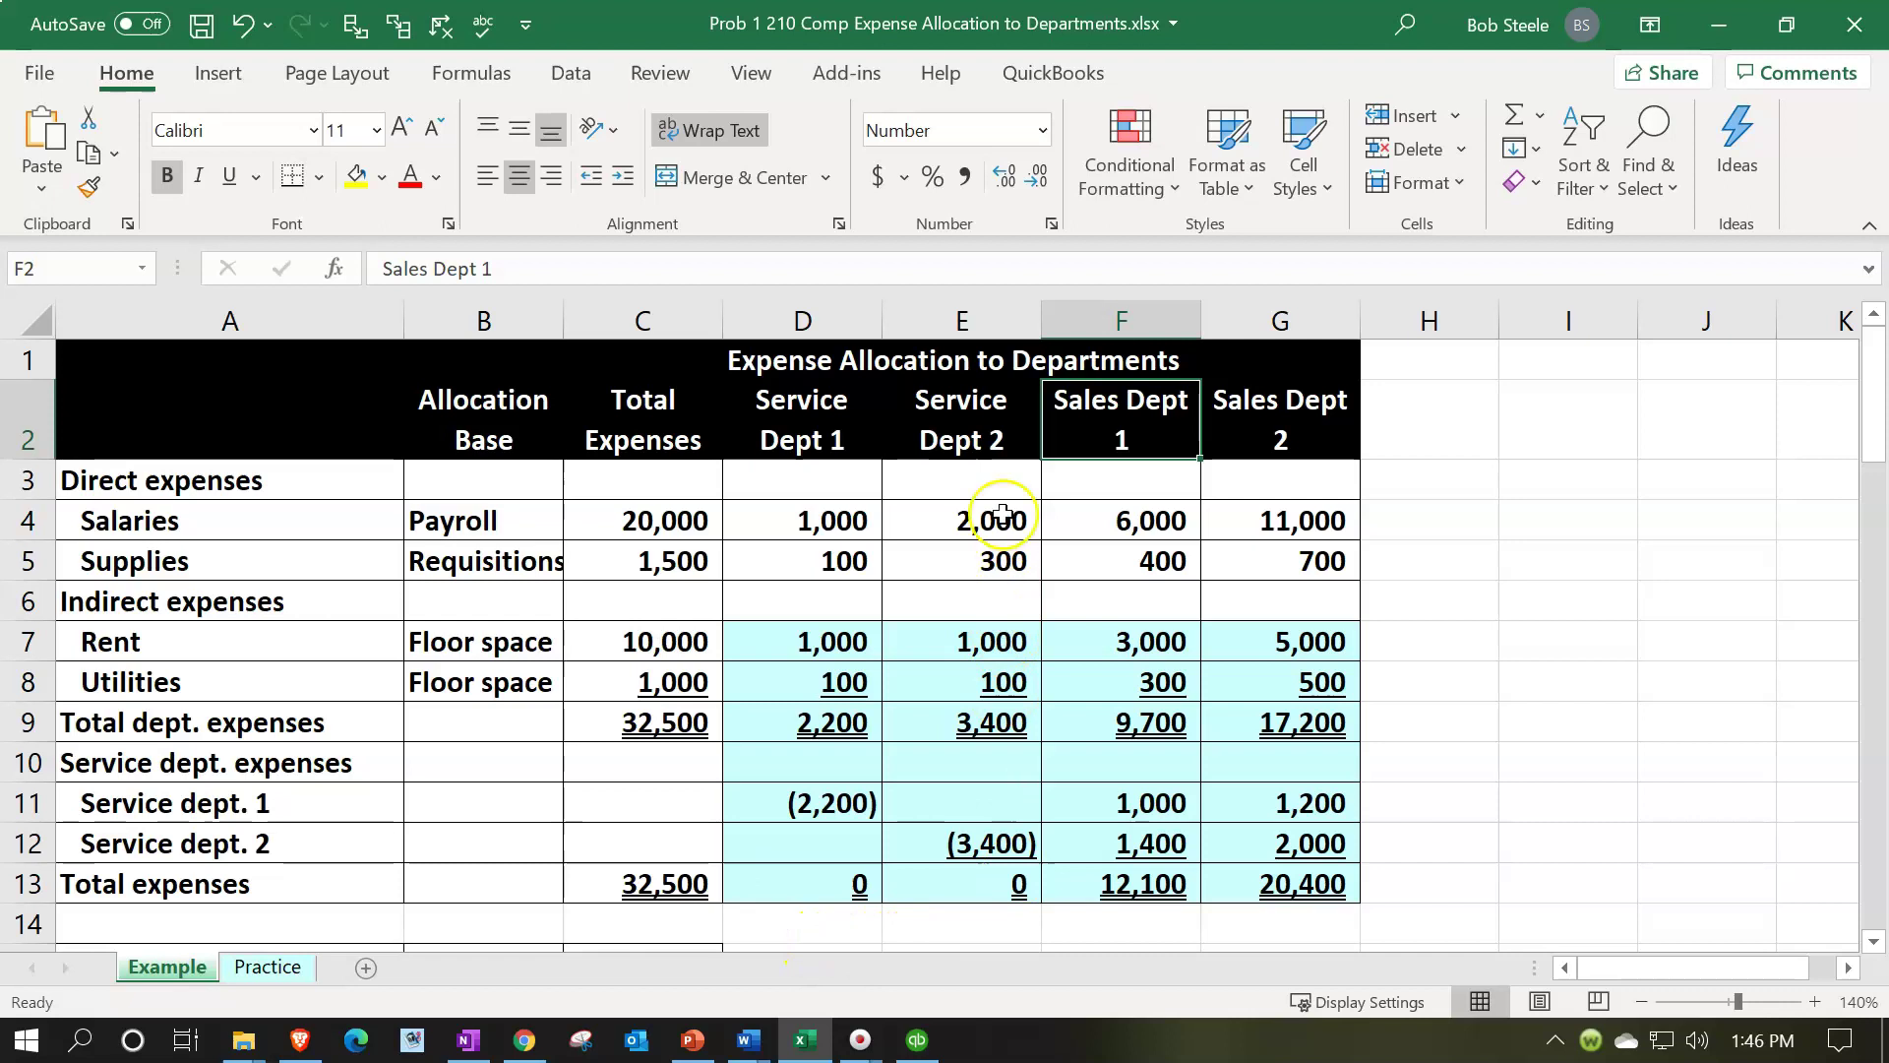
left_click(832, 393)
key("Right")
key("Right")
key("Right")
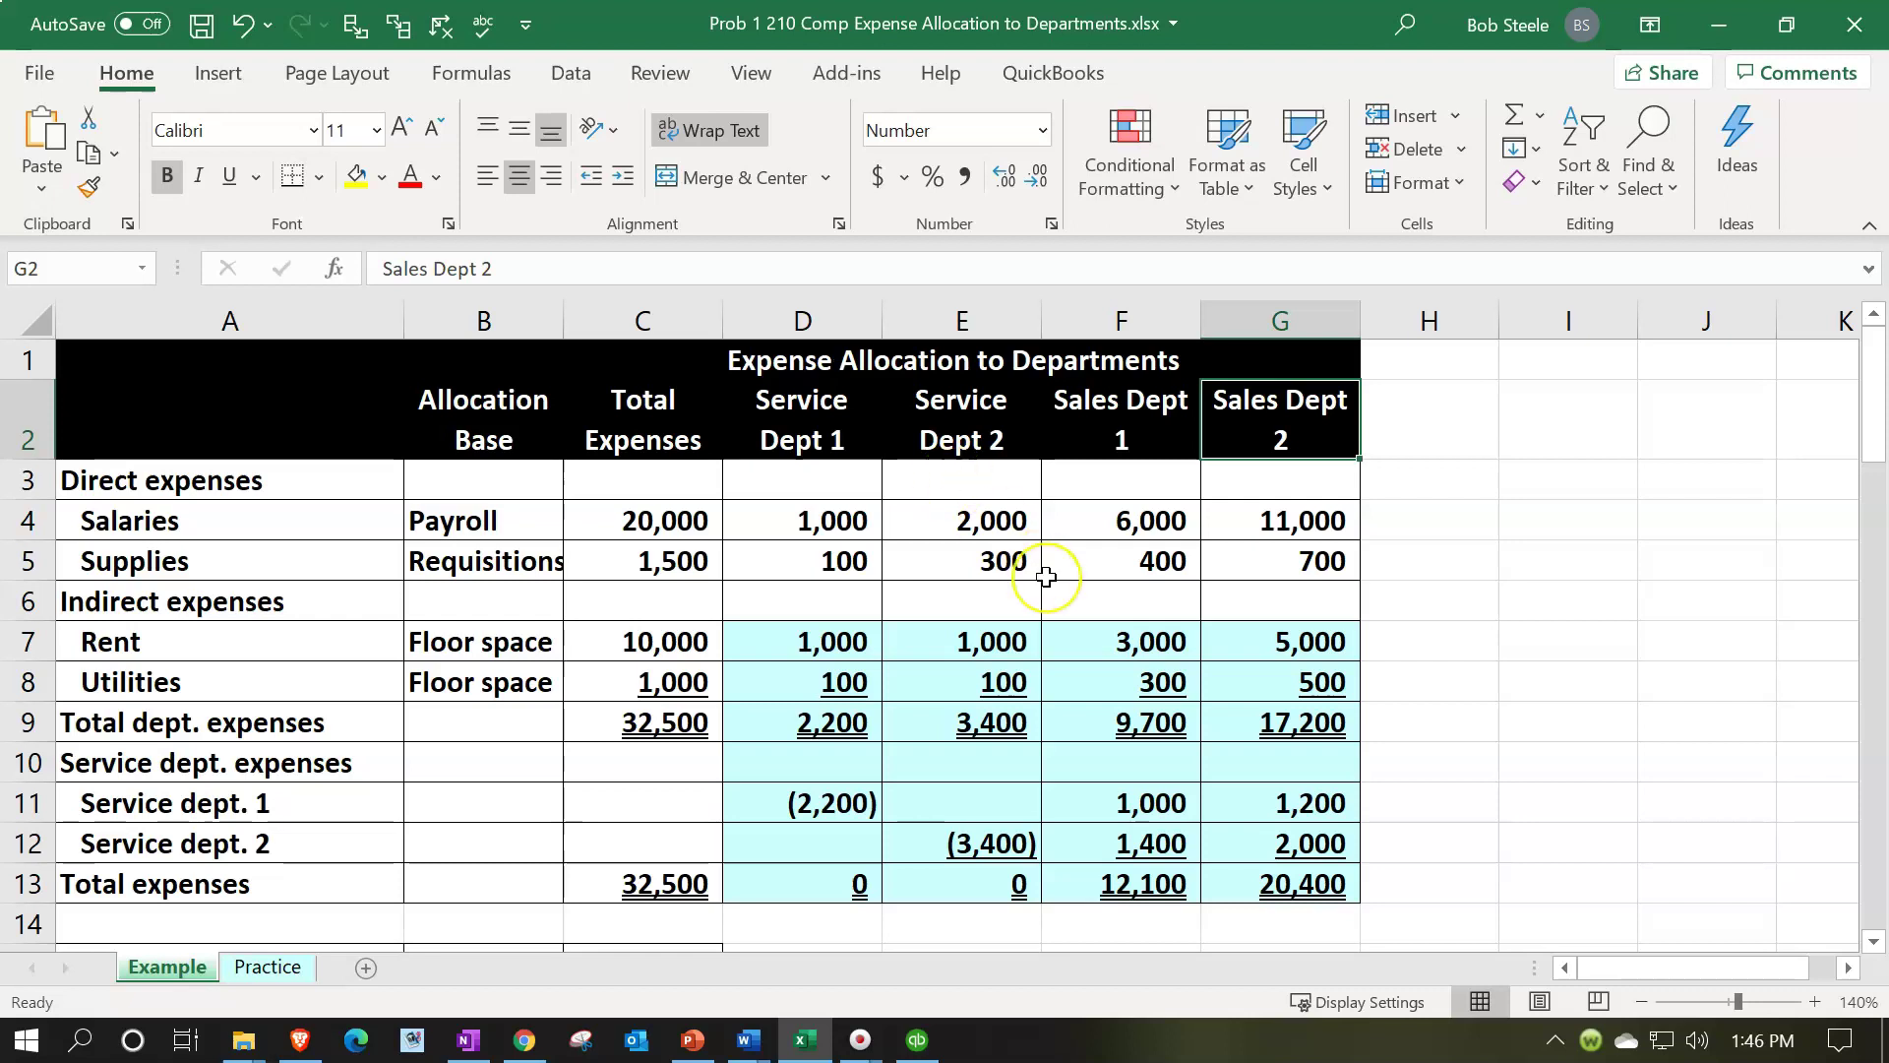
Examine the departmental income statement in rows 32 to 44, following the Service Dept. 1 and 2 expenses across the sales department columns.
scroll(1046, 577, "down", 7)
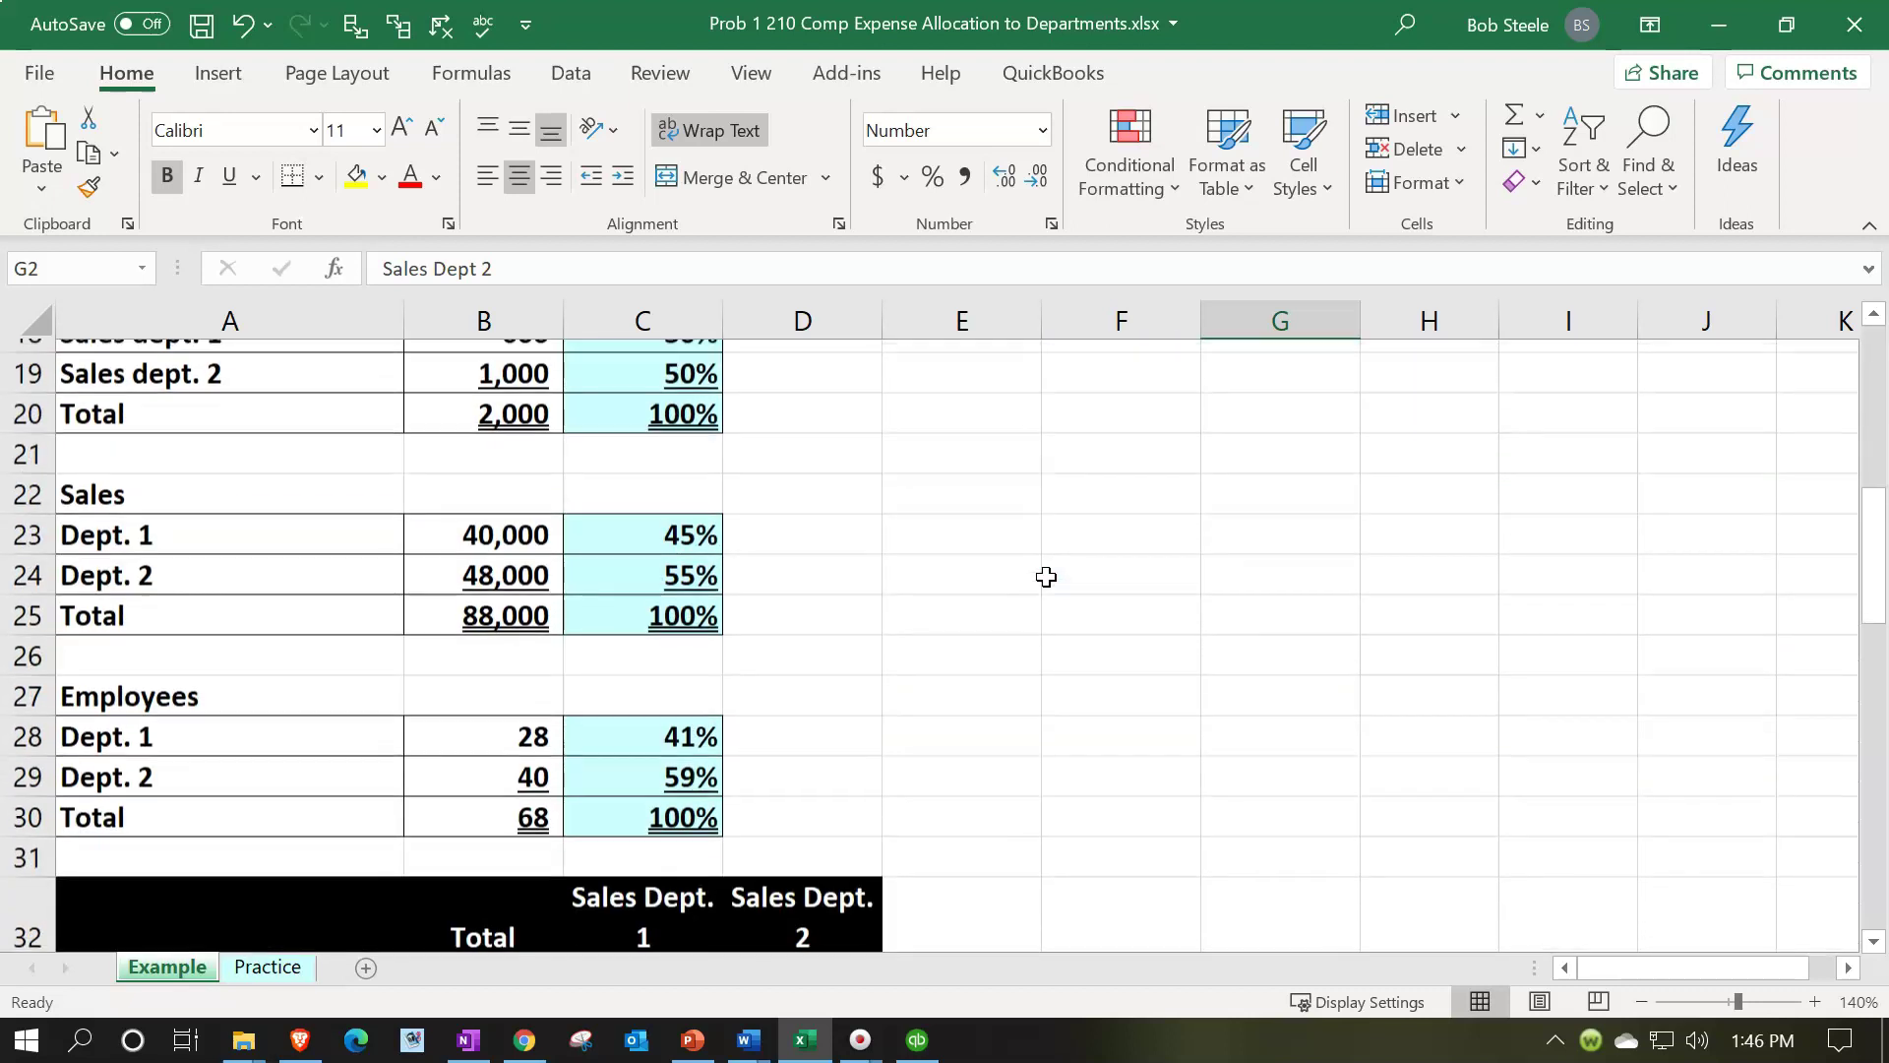
scroll(1046, 577, "down", 3)
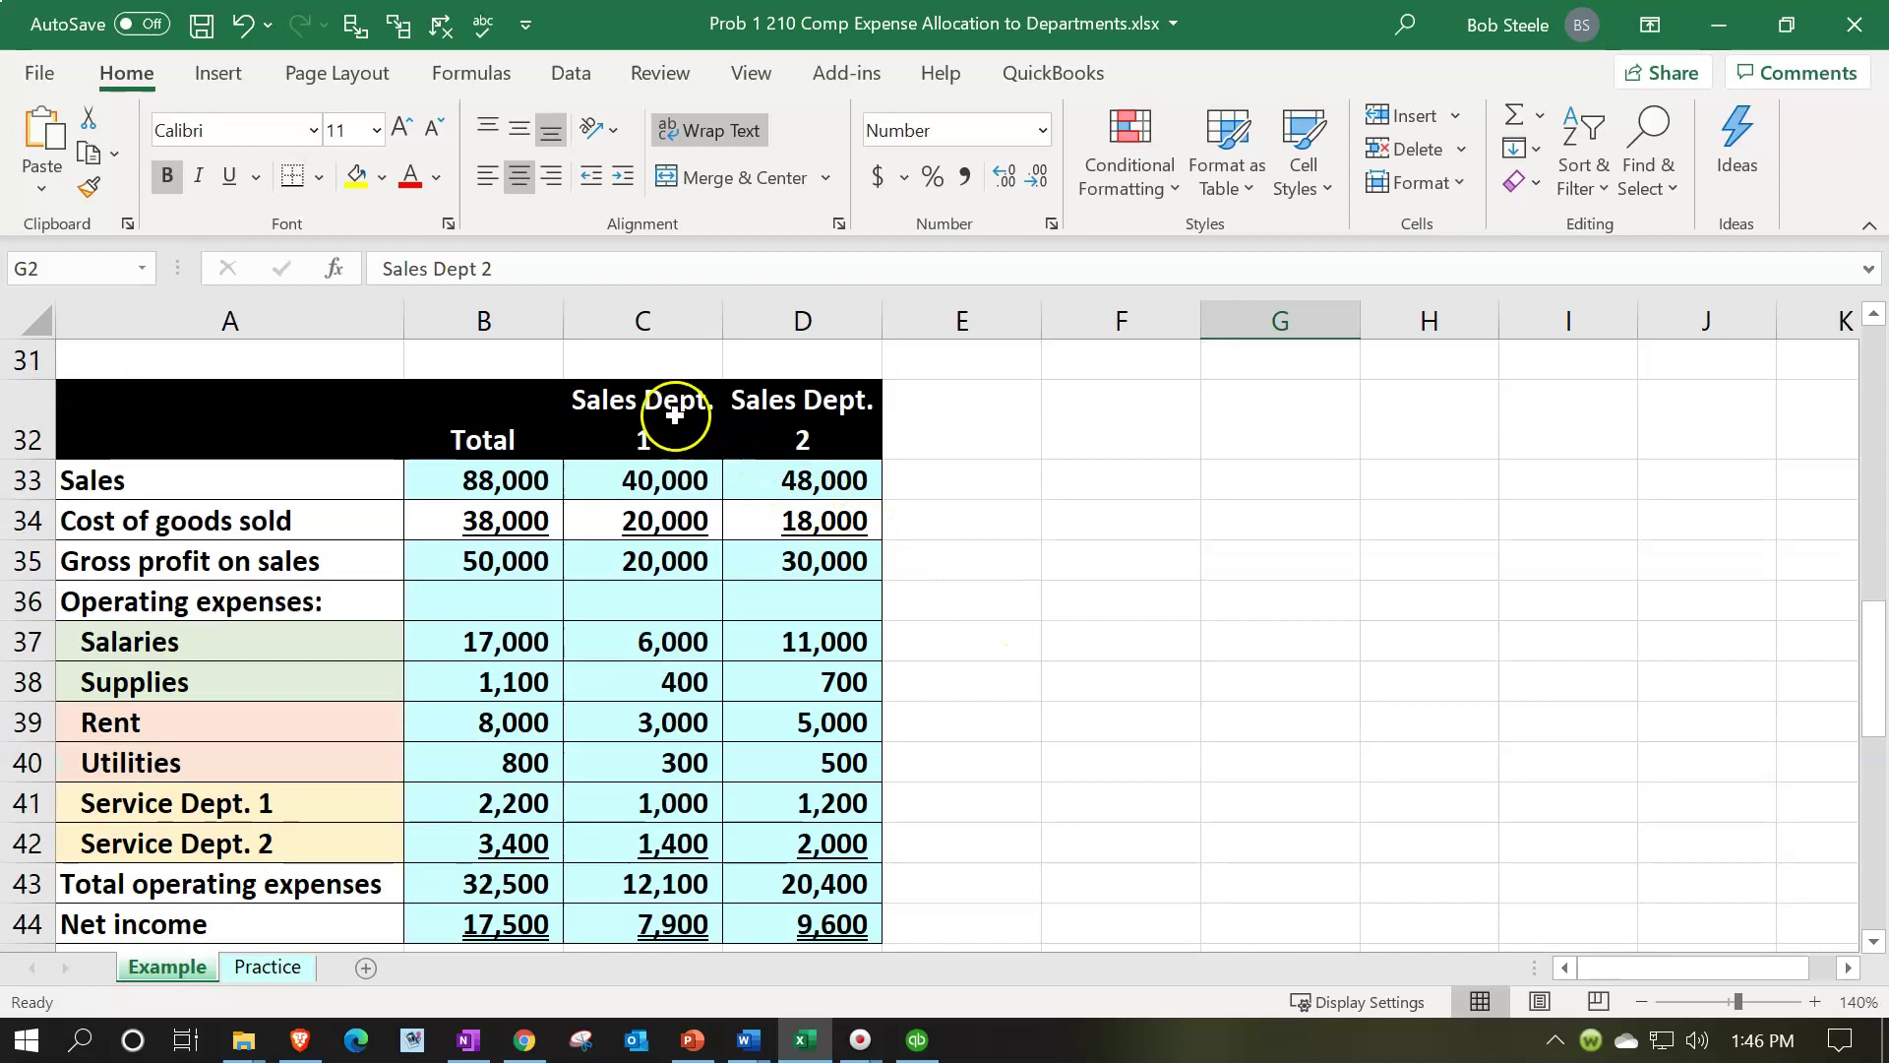
left_click(676, 415)
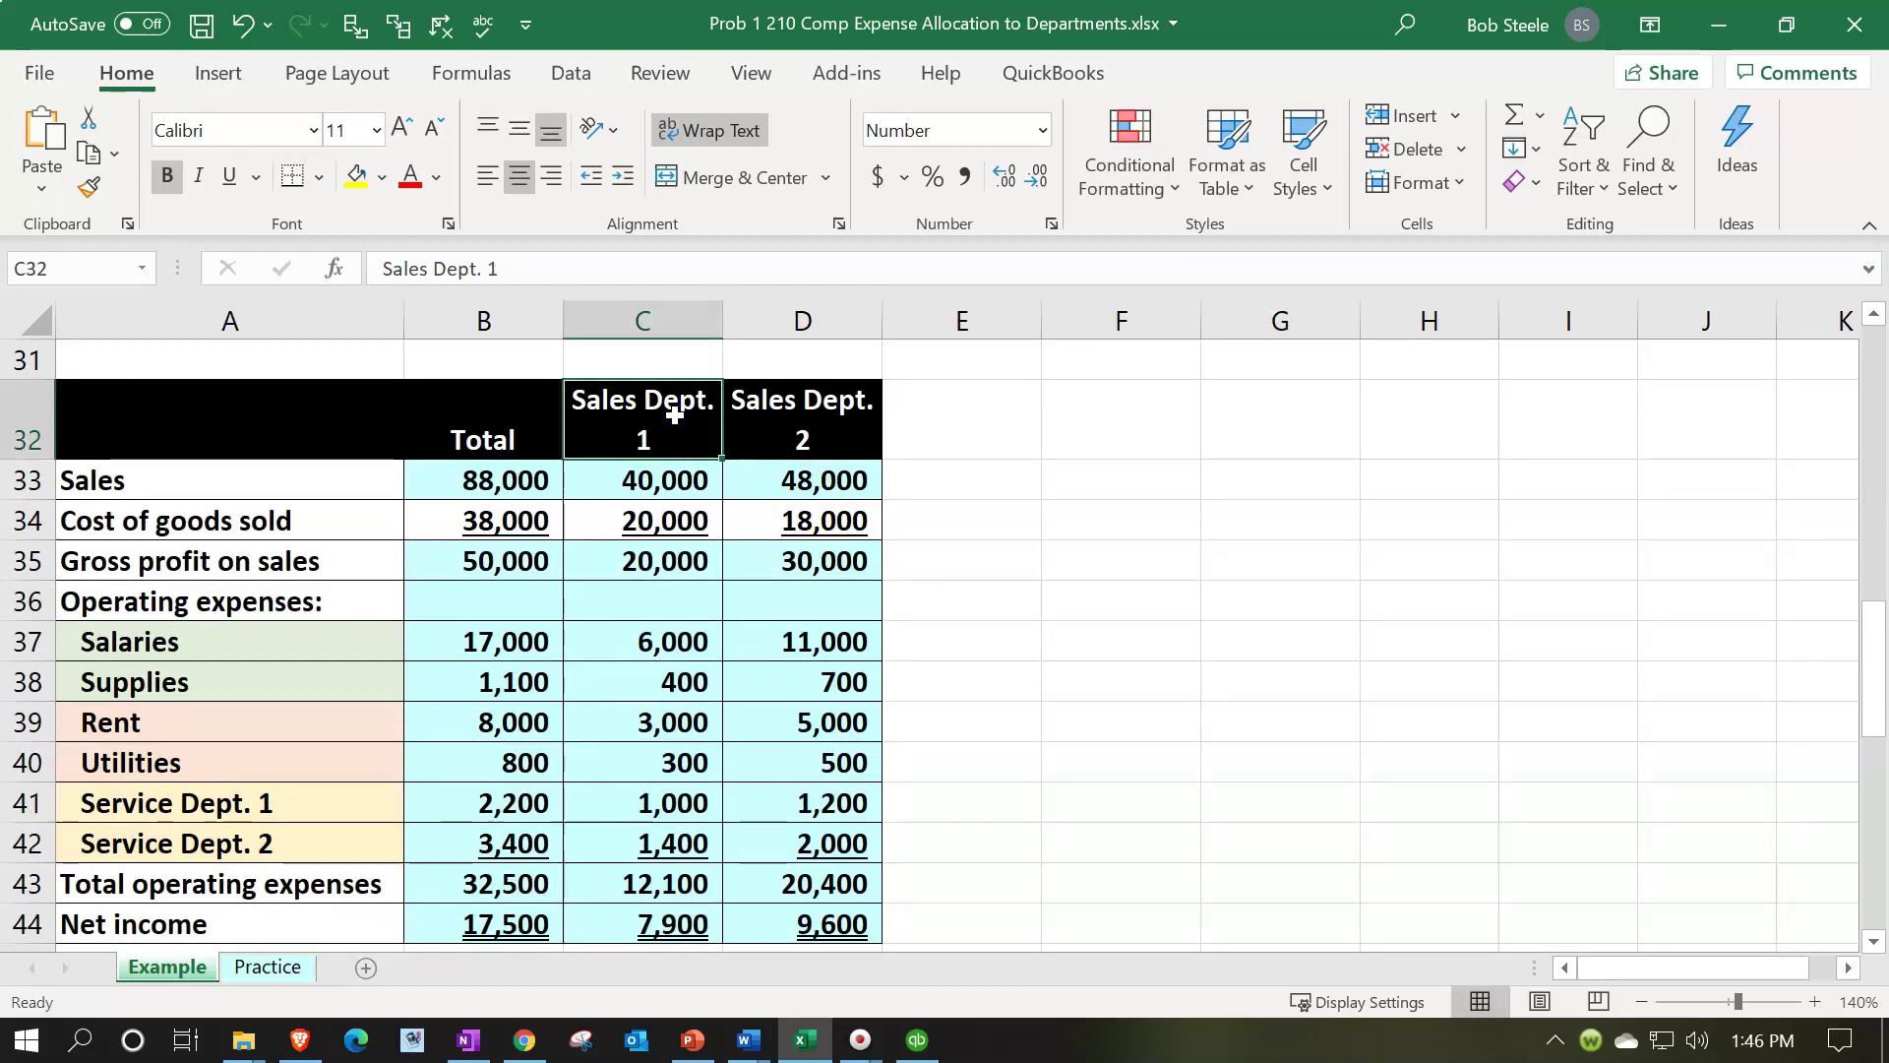
left_click(307, 807)
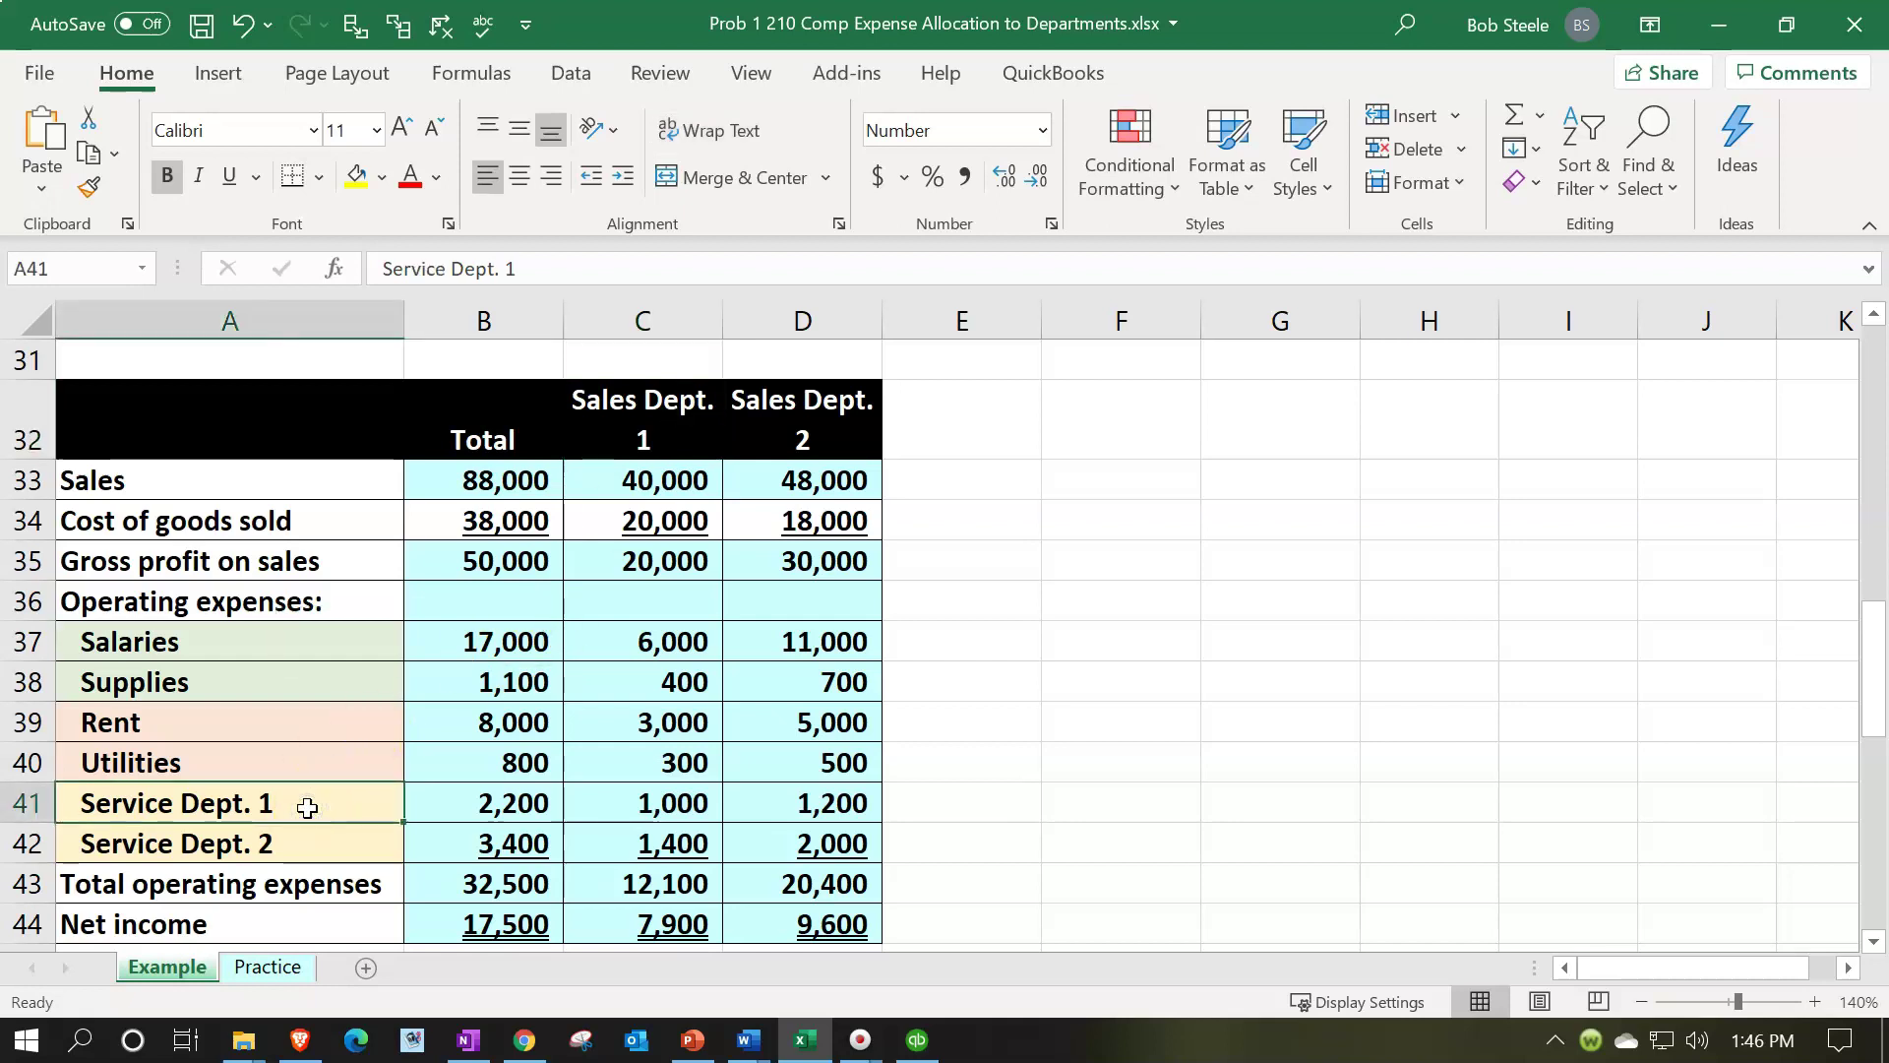
key("Down")
key("Up")
key("Down")
key("Up")
key("Right")
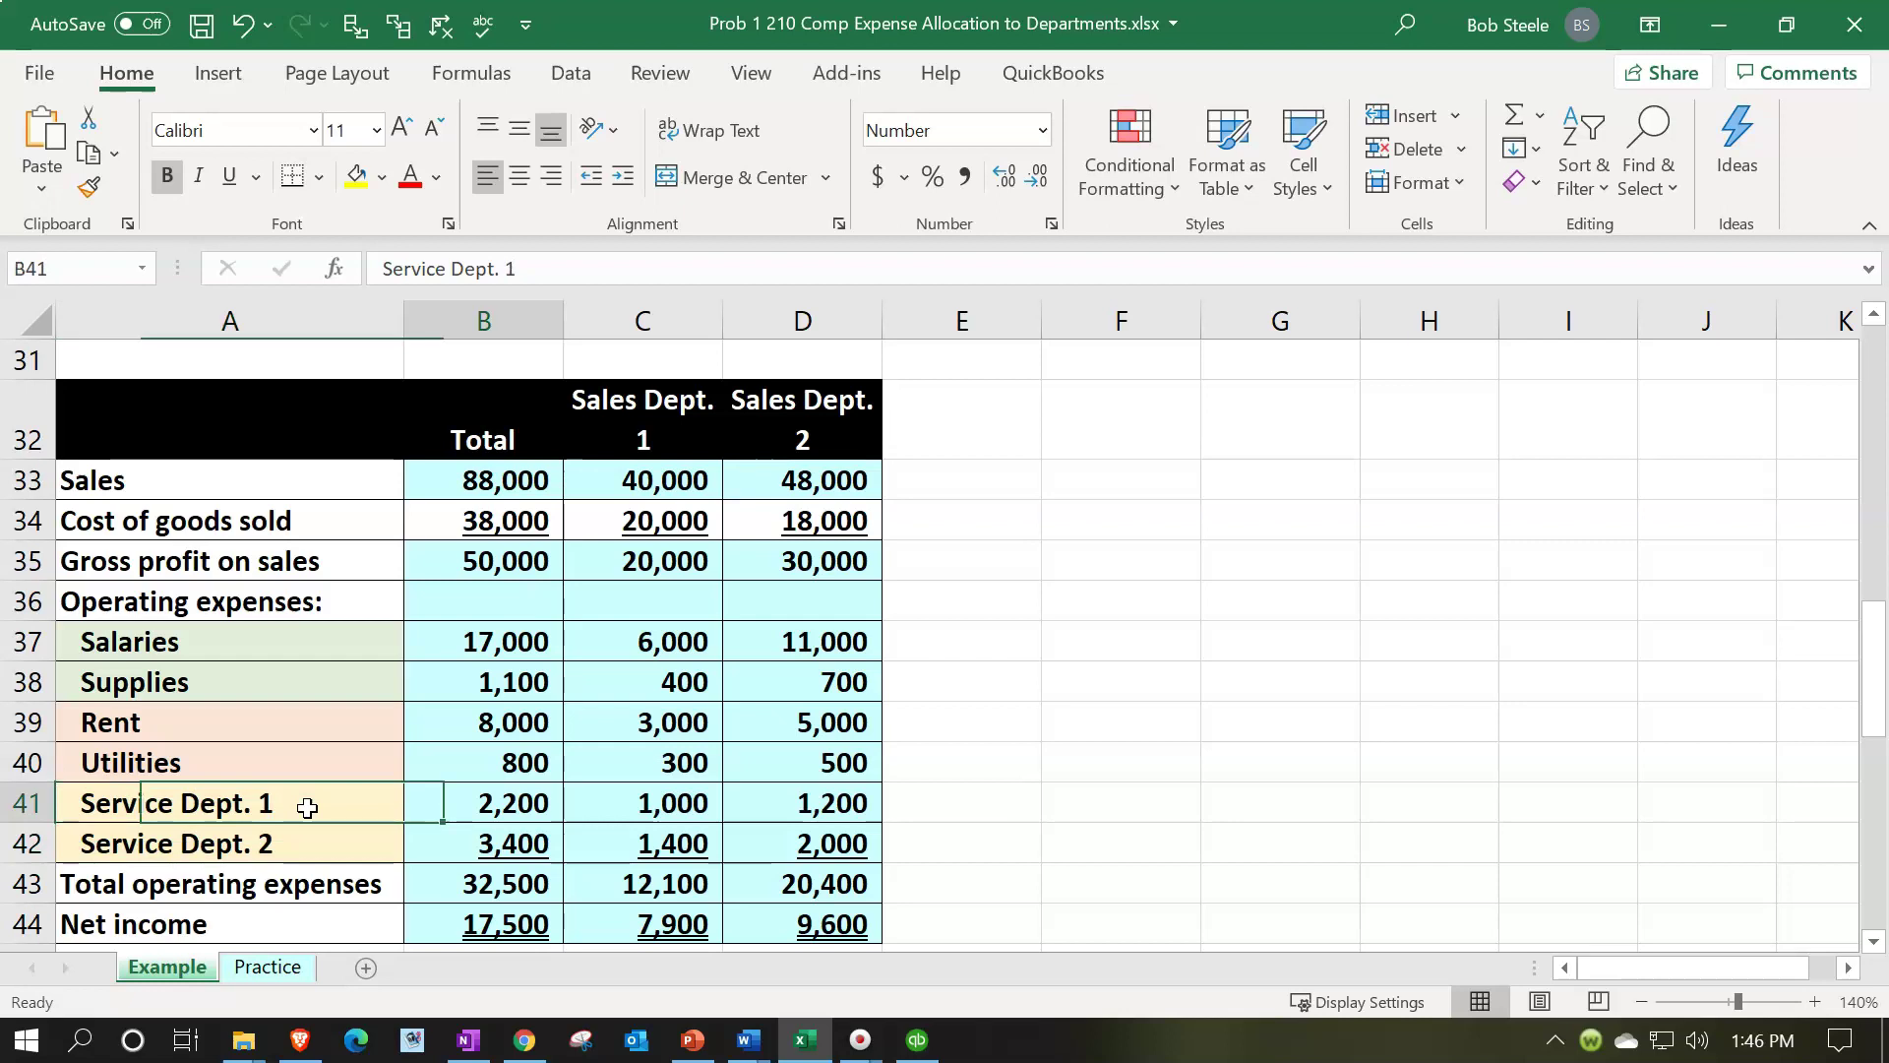
key("Right")
key("Right")
key("Down")
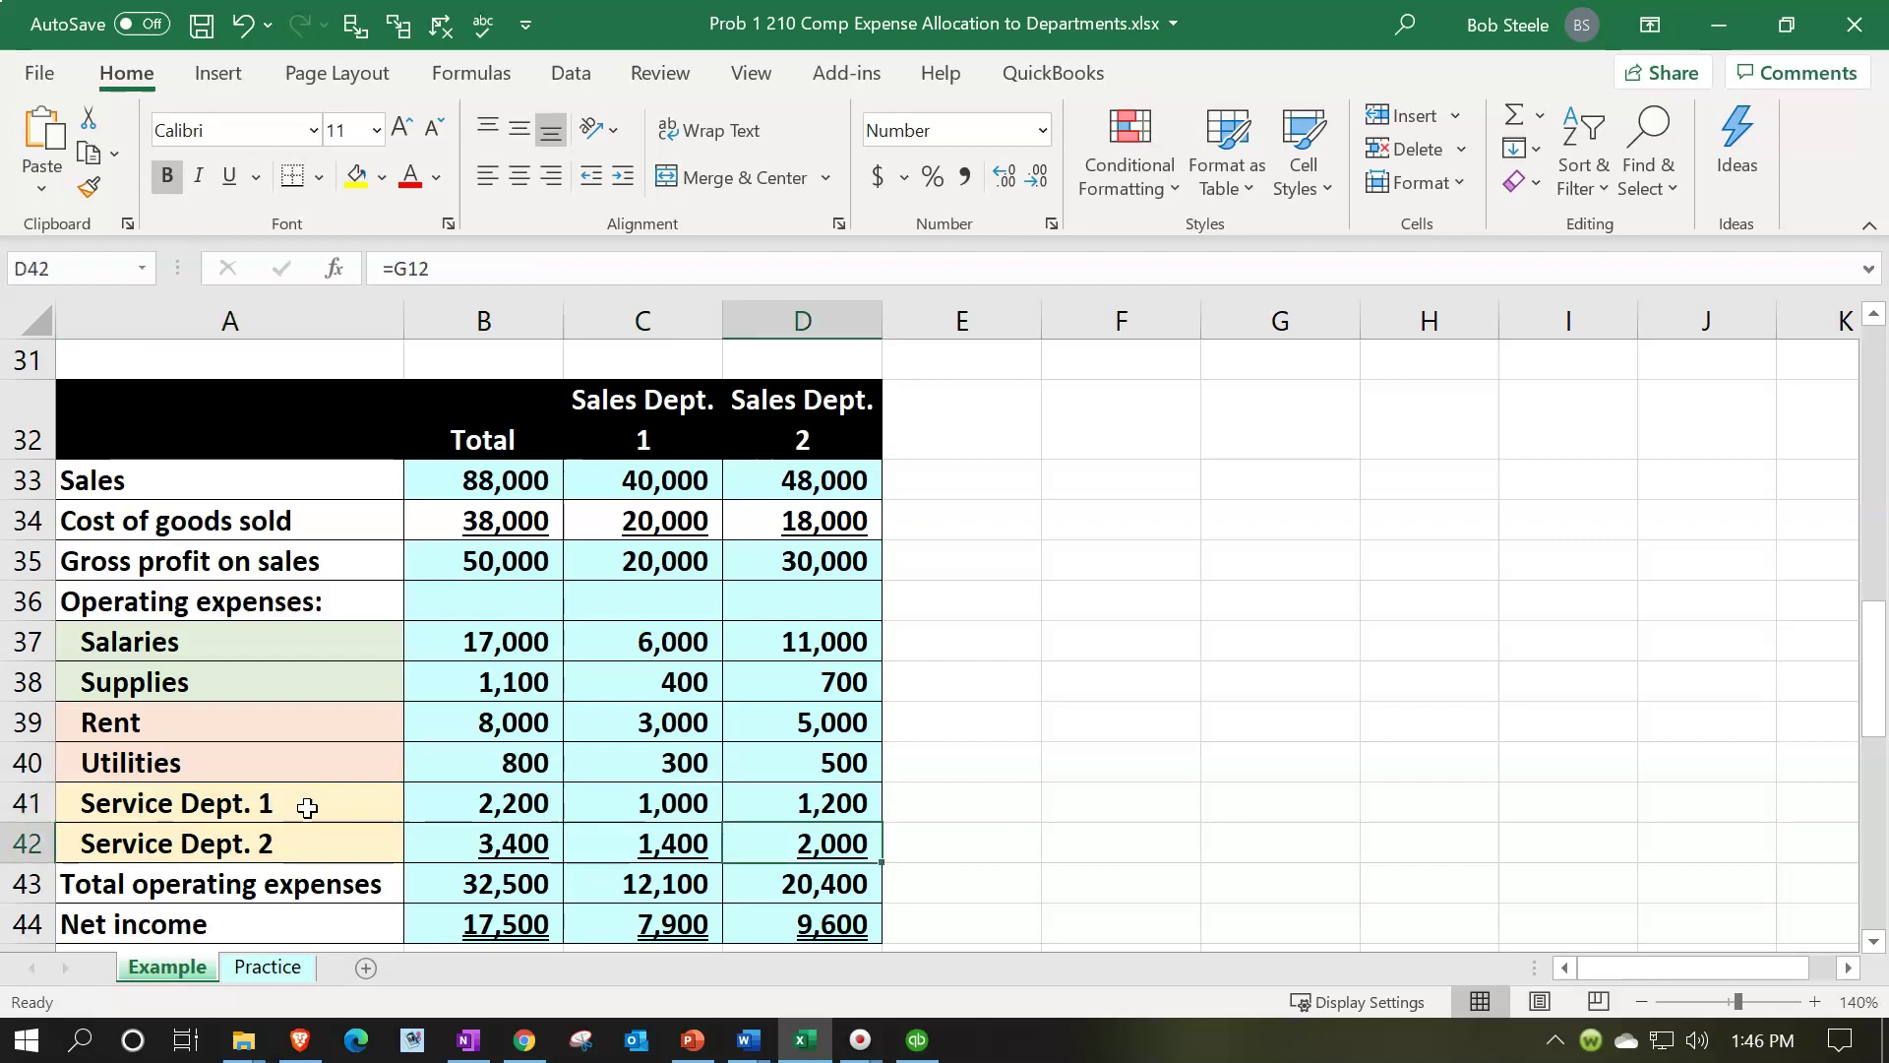
key("Left")
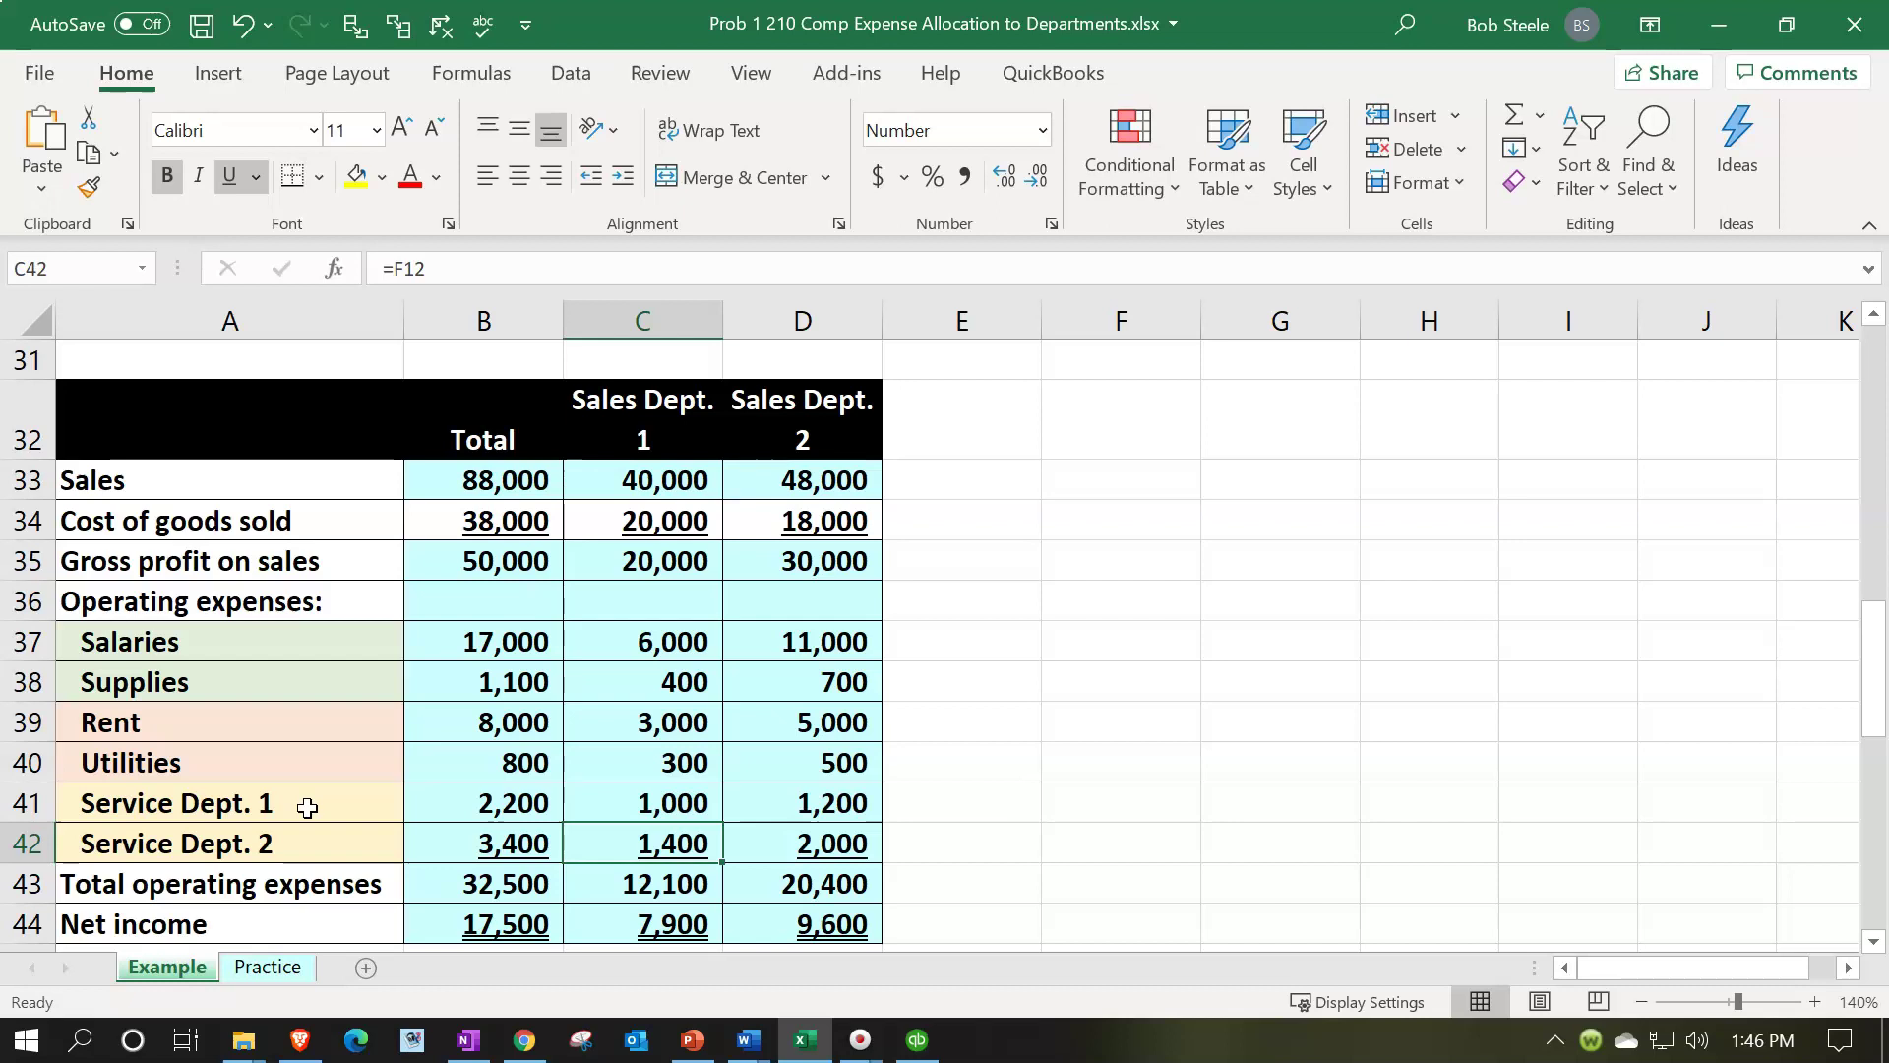
Review the Service Dept. 1 and Service Dept. 2 expense lines, returning to the Service Dept 1 heading of the allocation table.
left_click(307, 807)
left_click(309, 832)
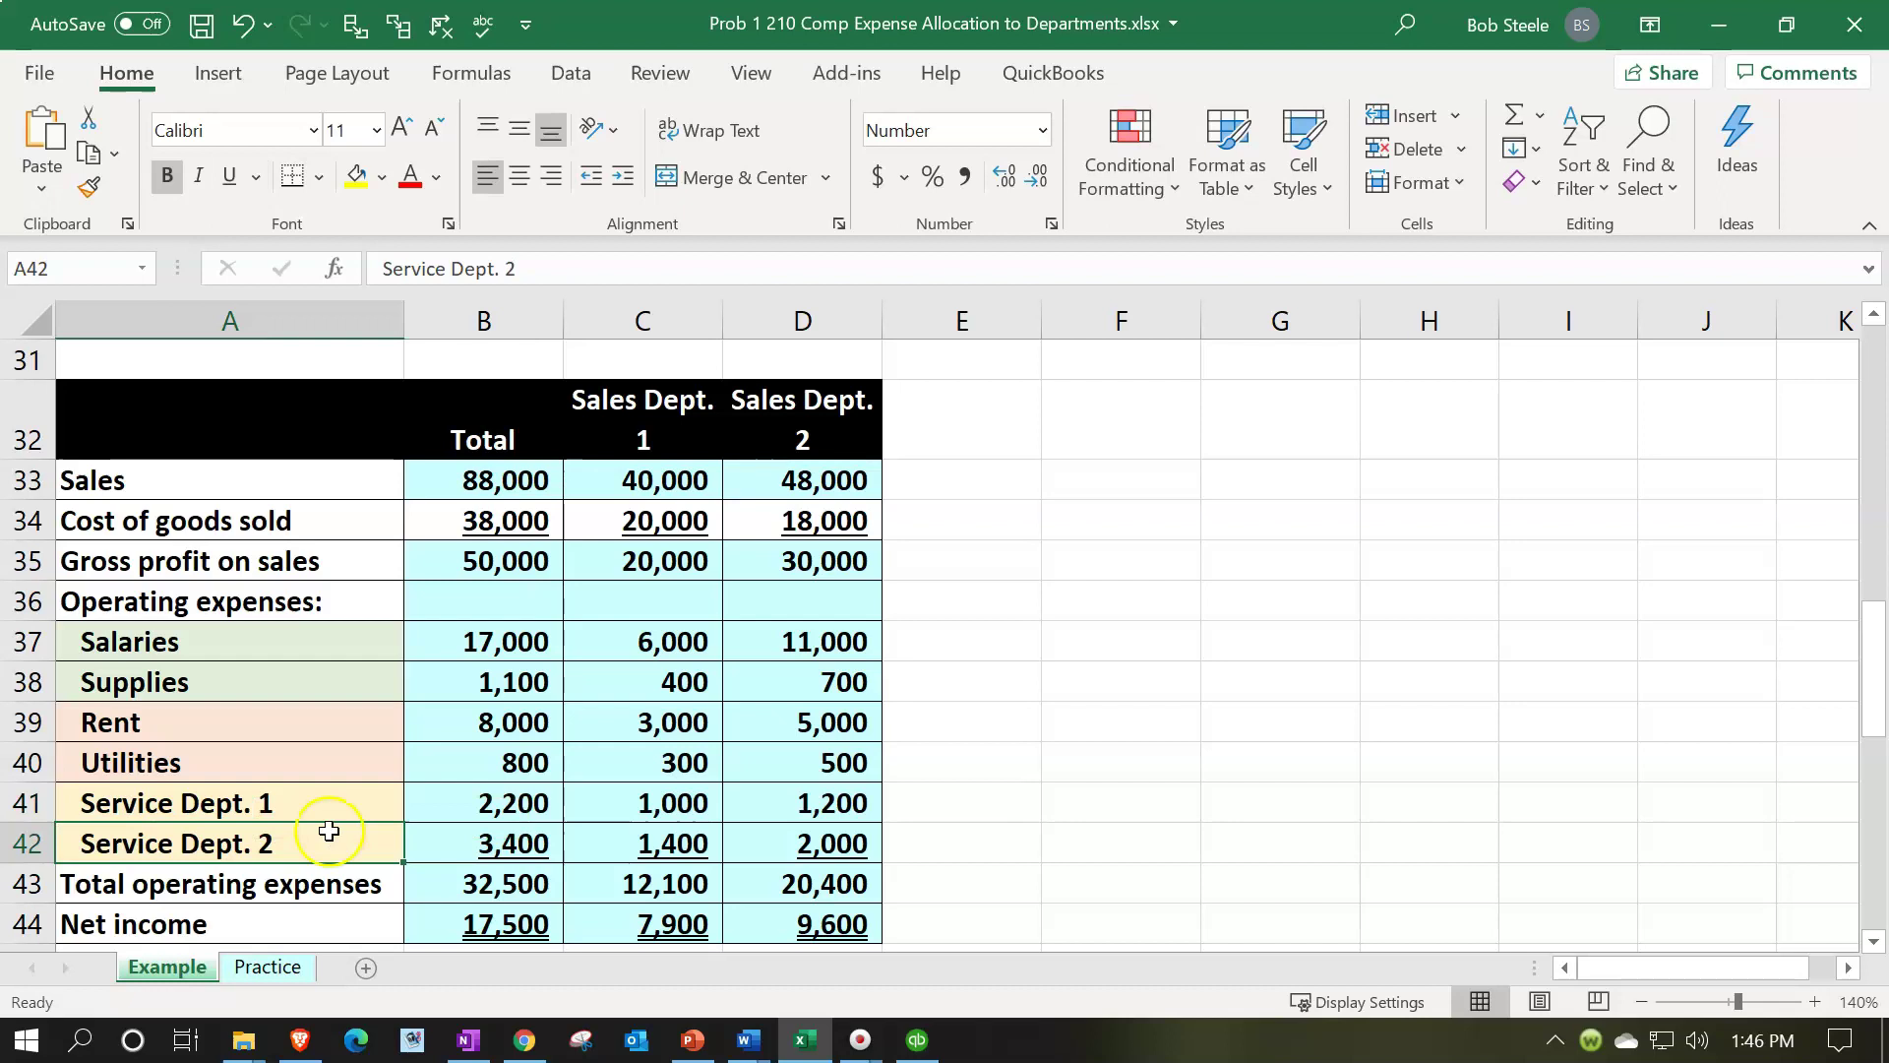
left_click(321, 803)
left_click(322, 831)
scroll(630, 782, "up", 10)
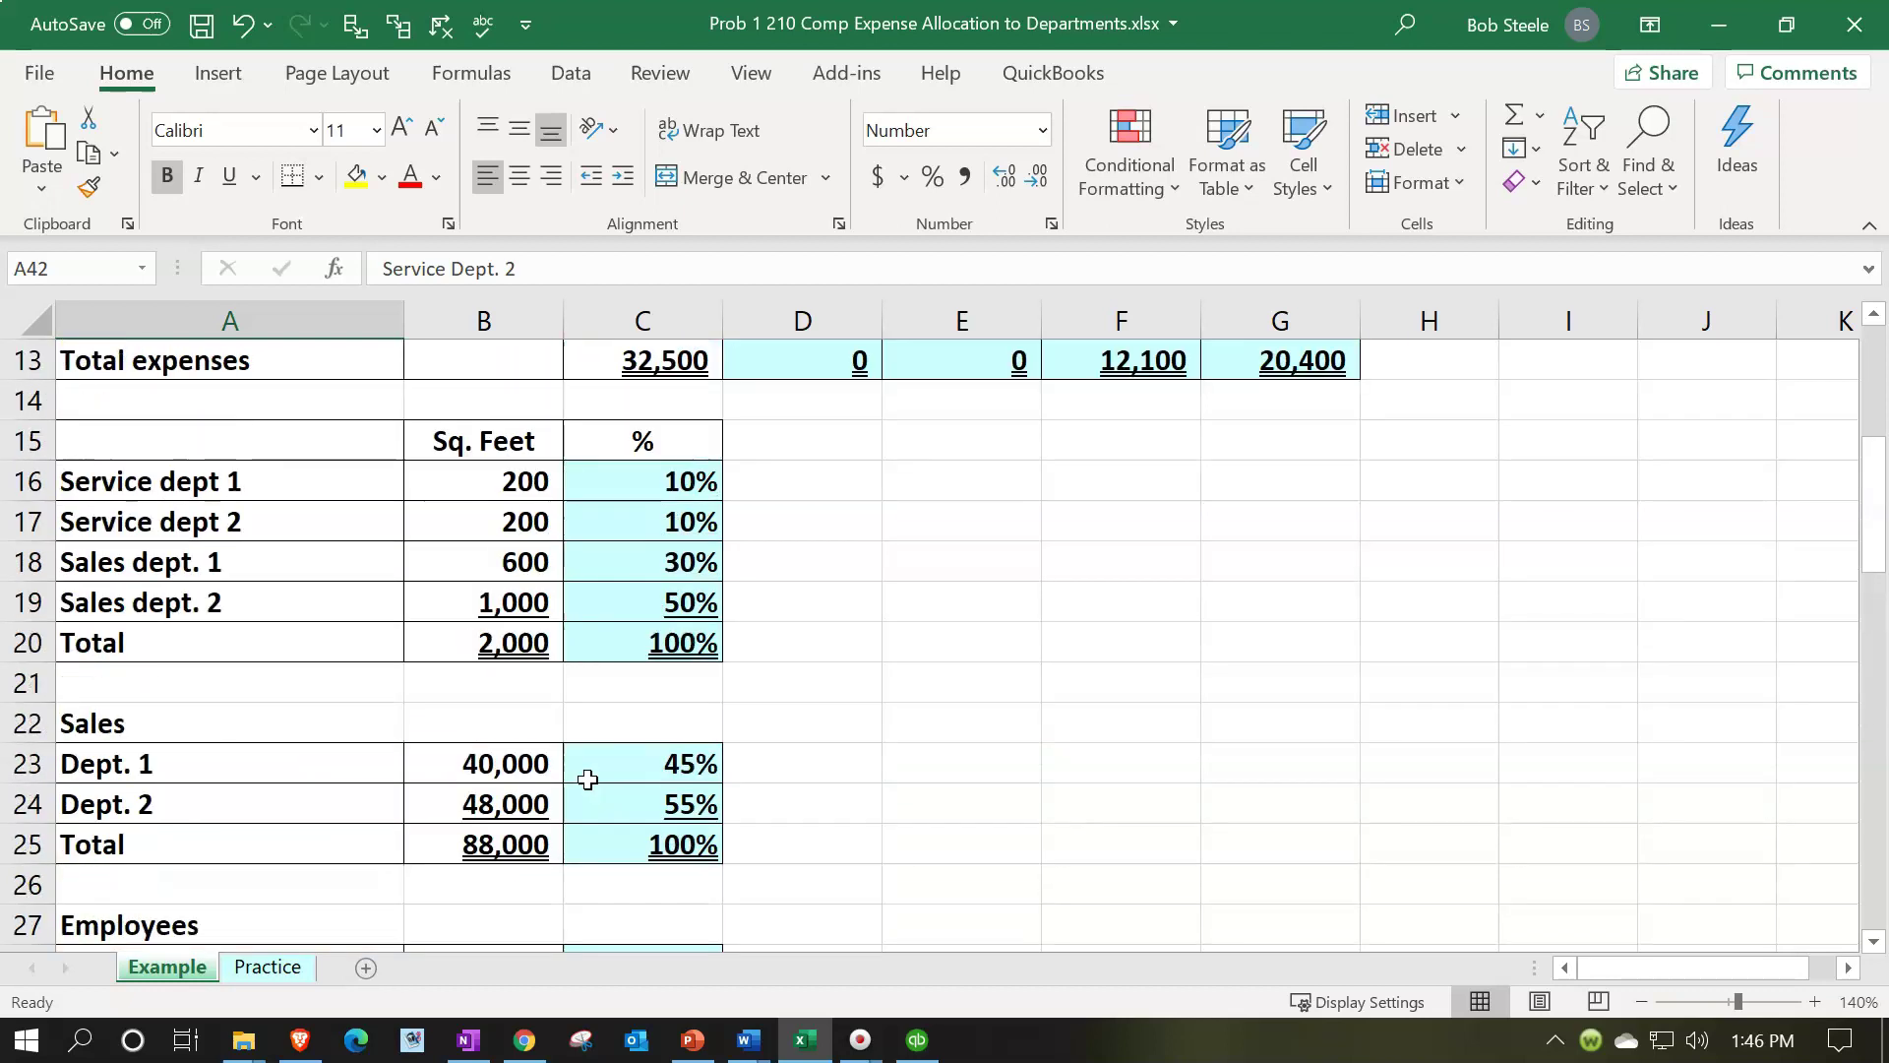
left_click(805, 436)
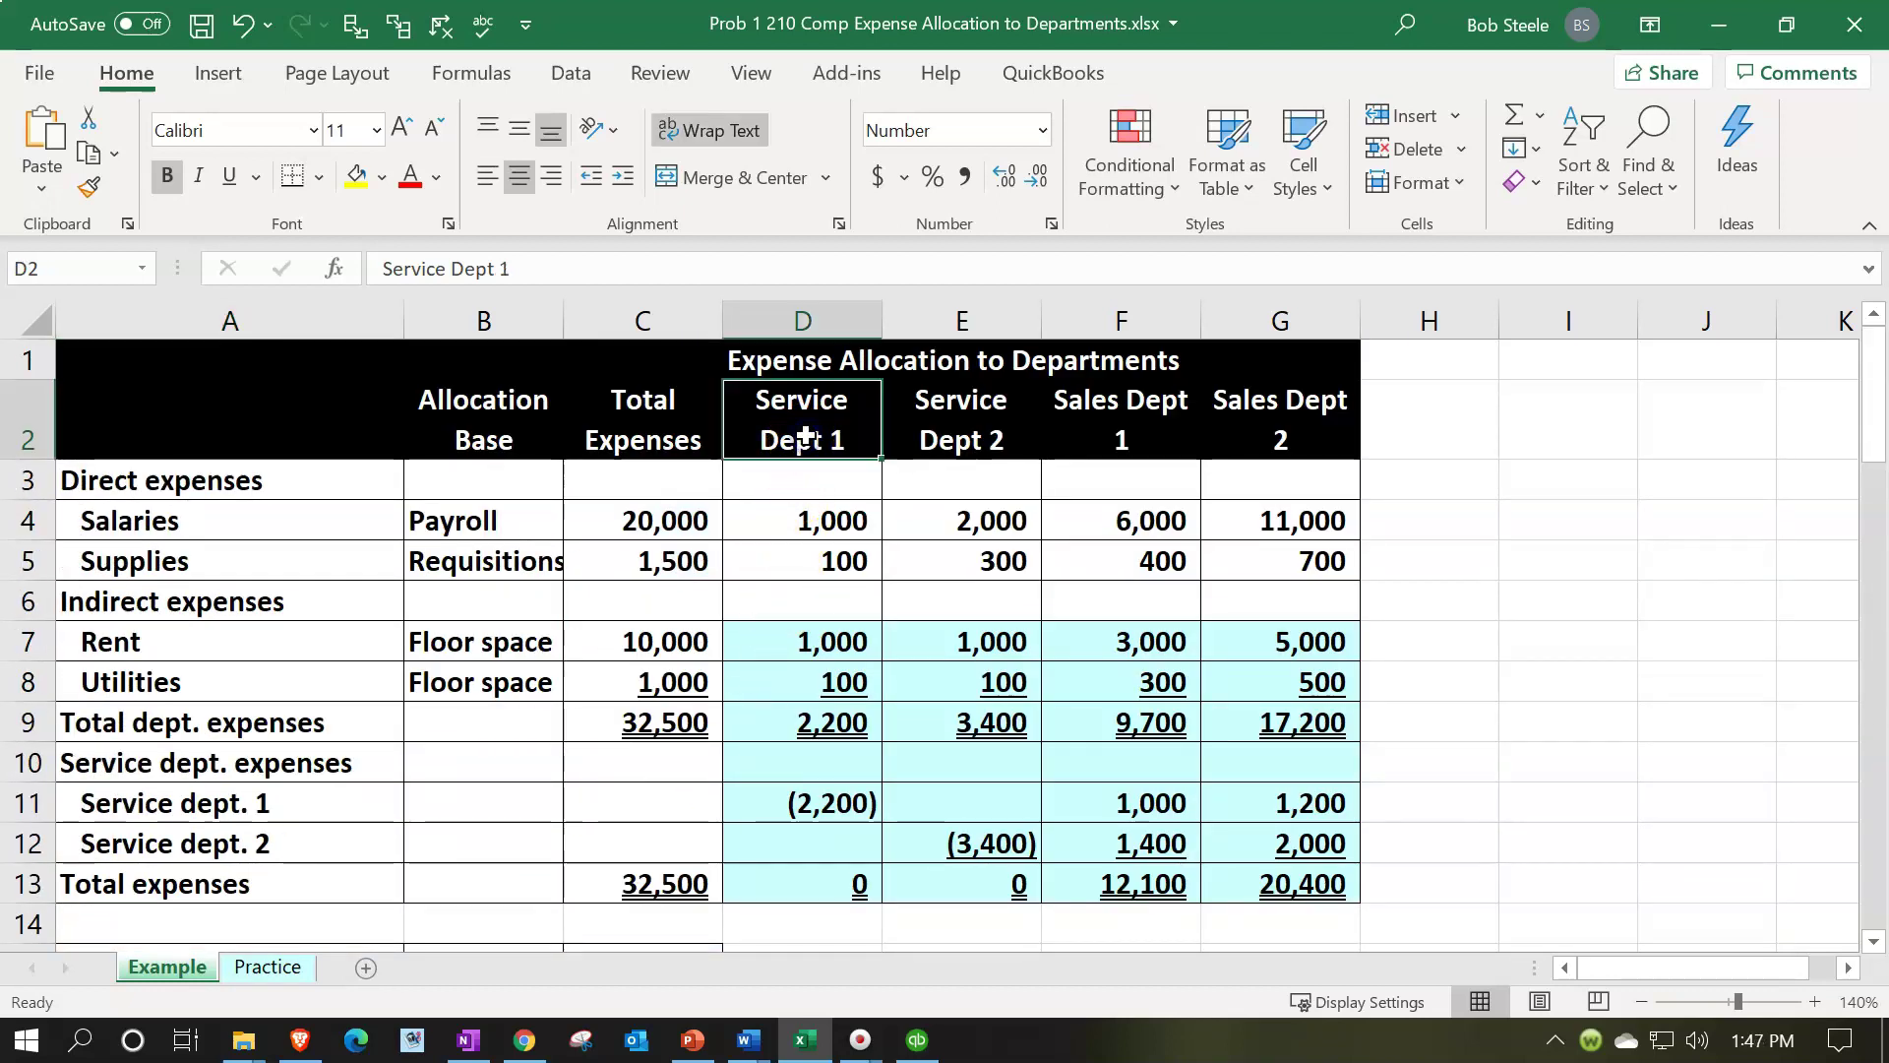
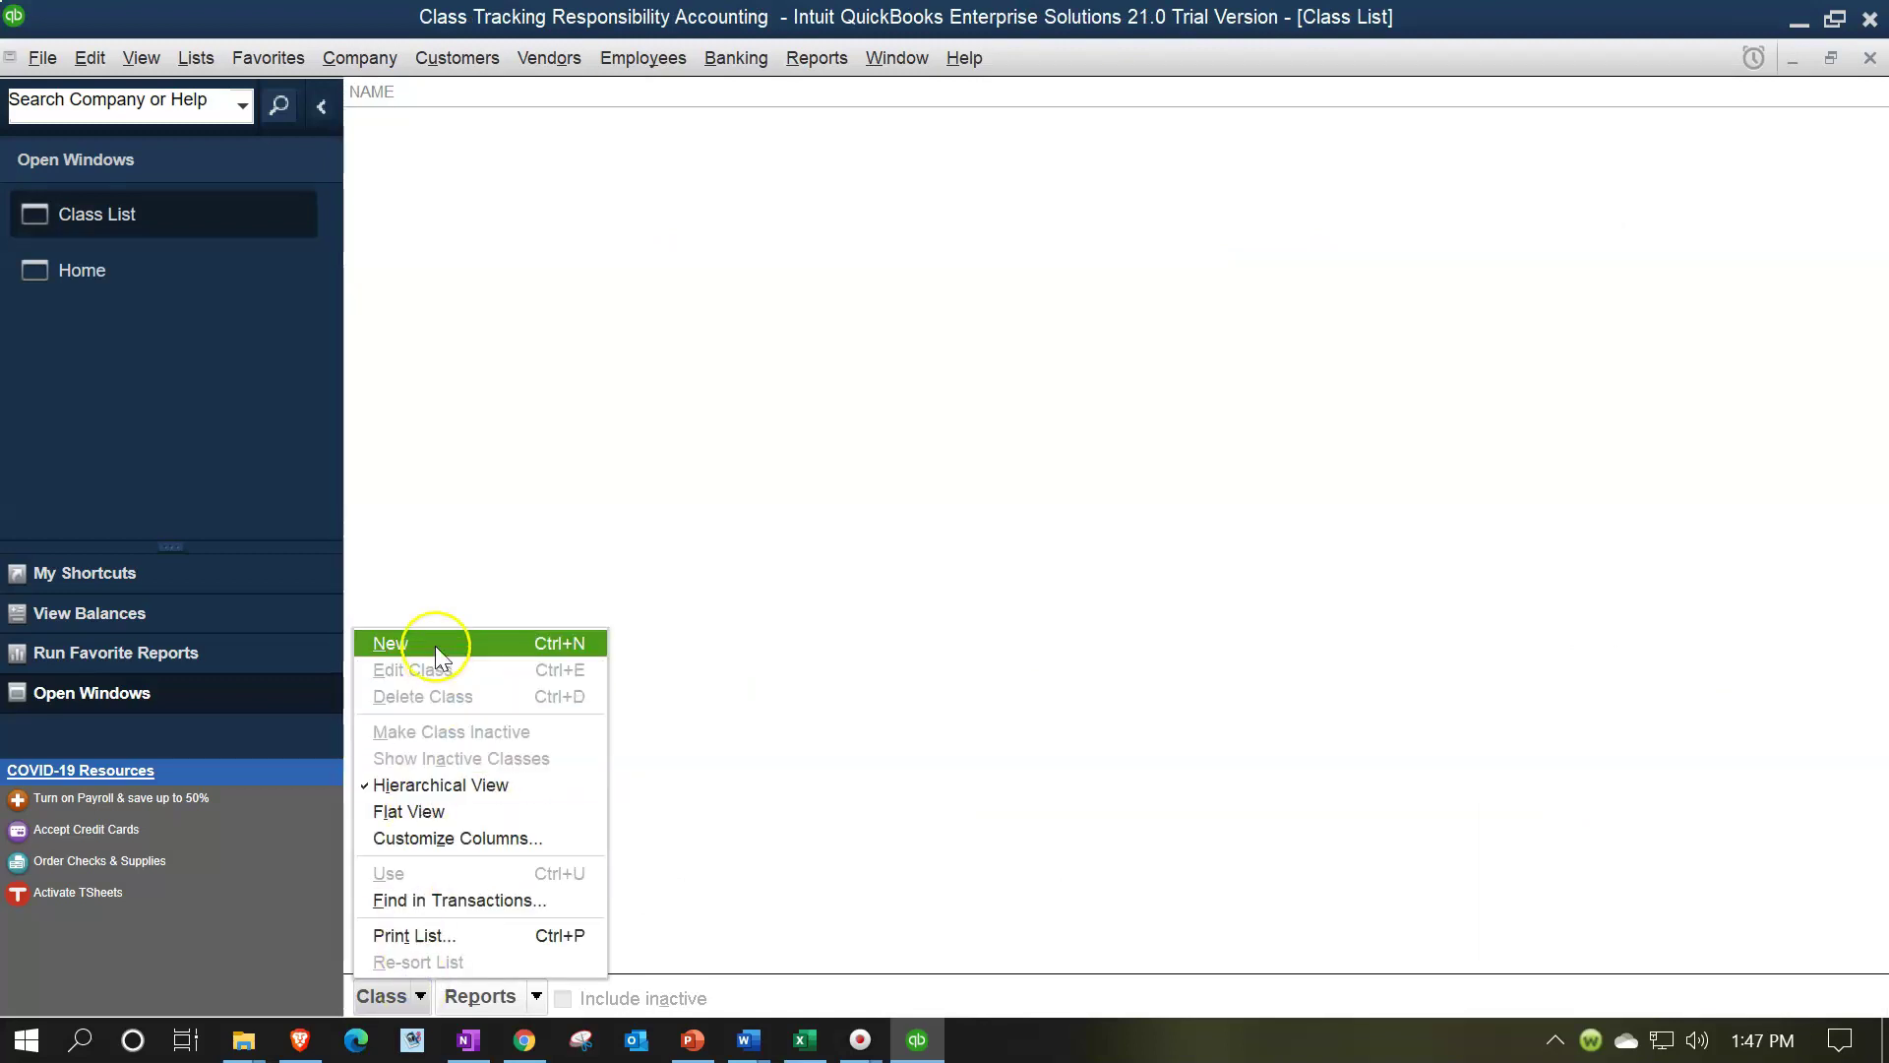
Create a new class named "Service D1" in the QuickBooks Class List and save it.
left_click(436, 646)
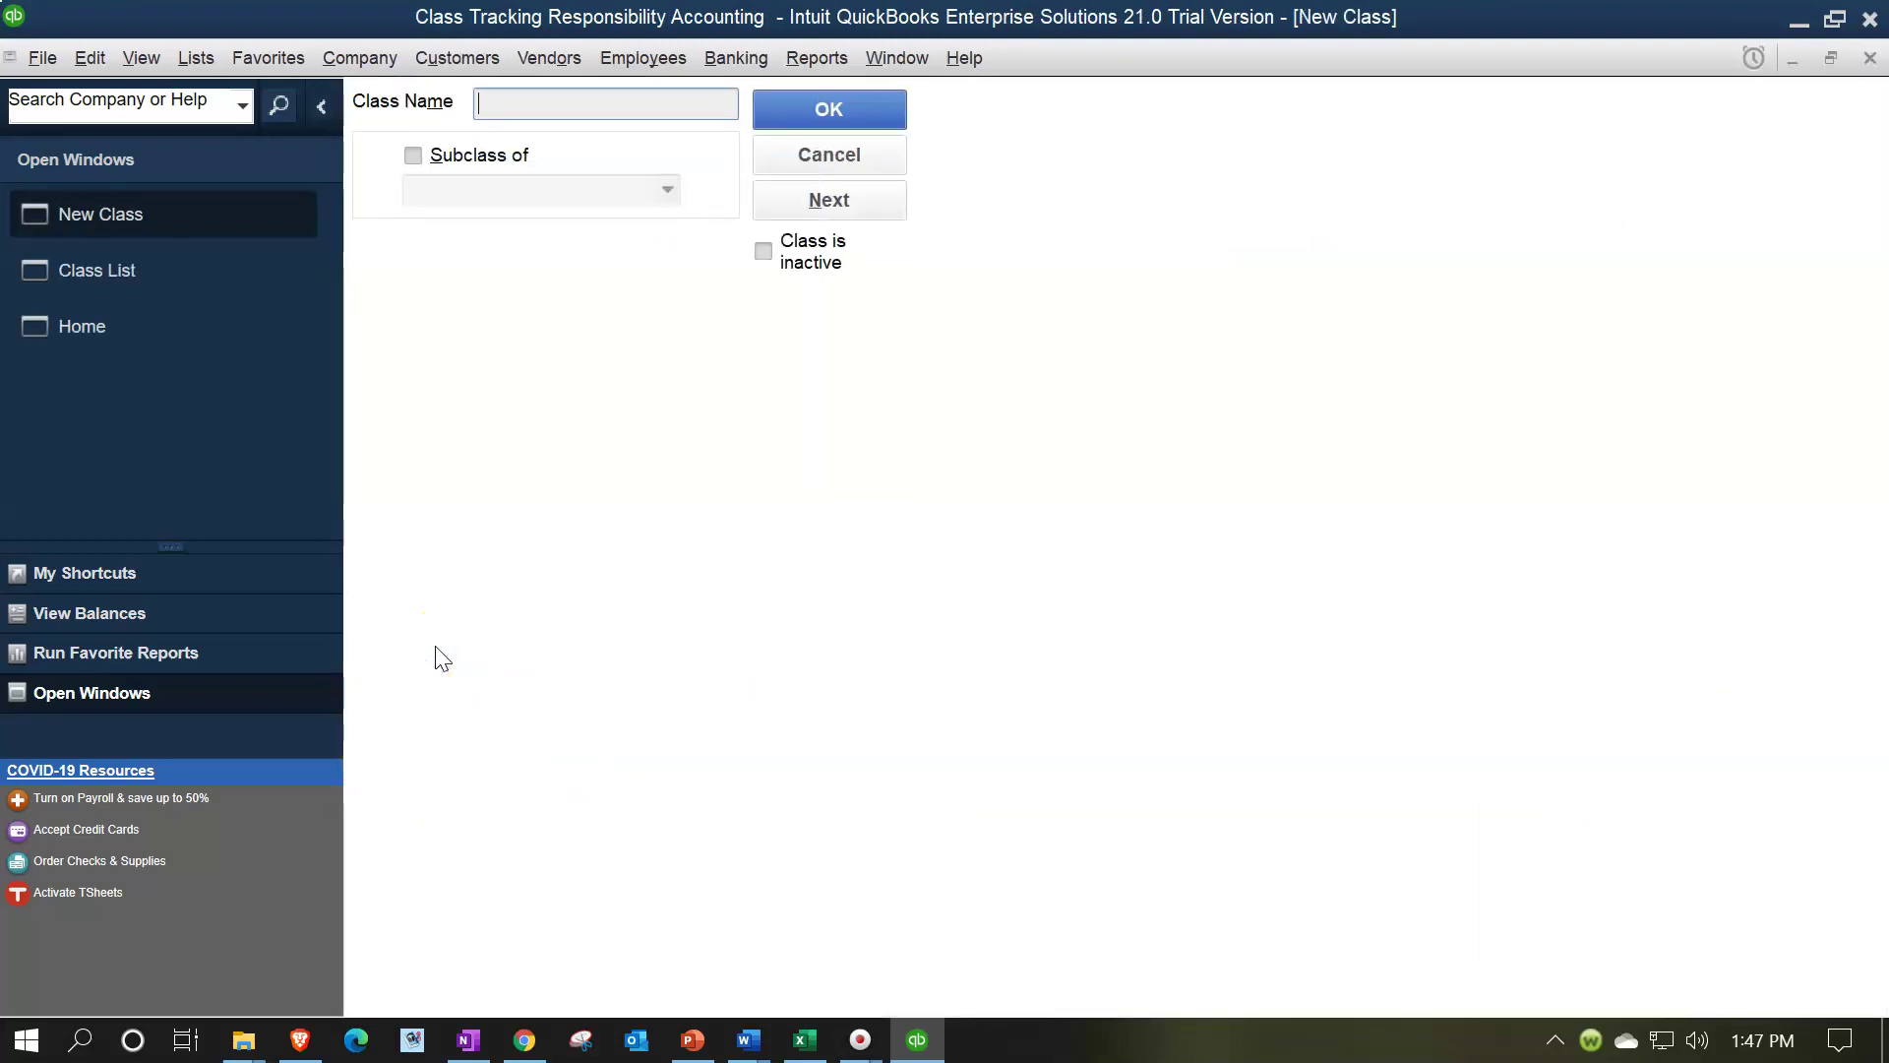
type("Service D1")
key("Tab")
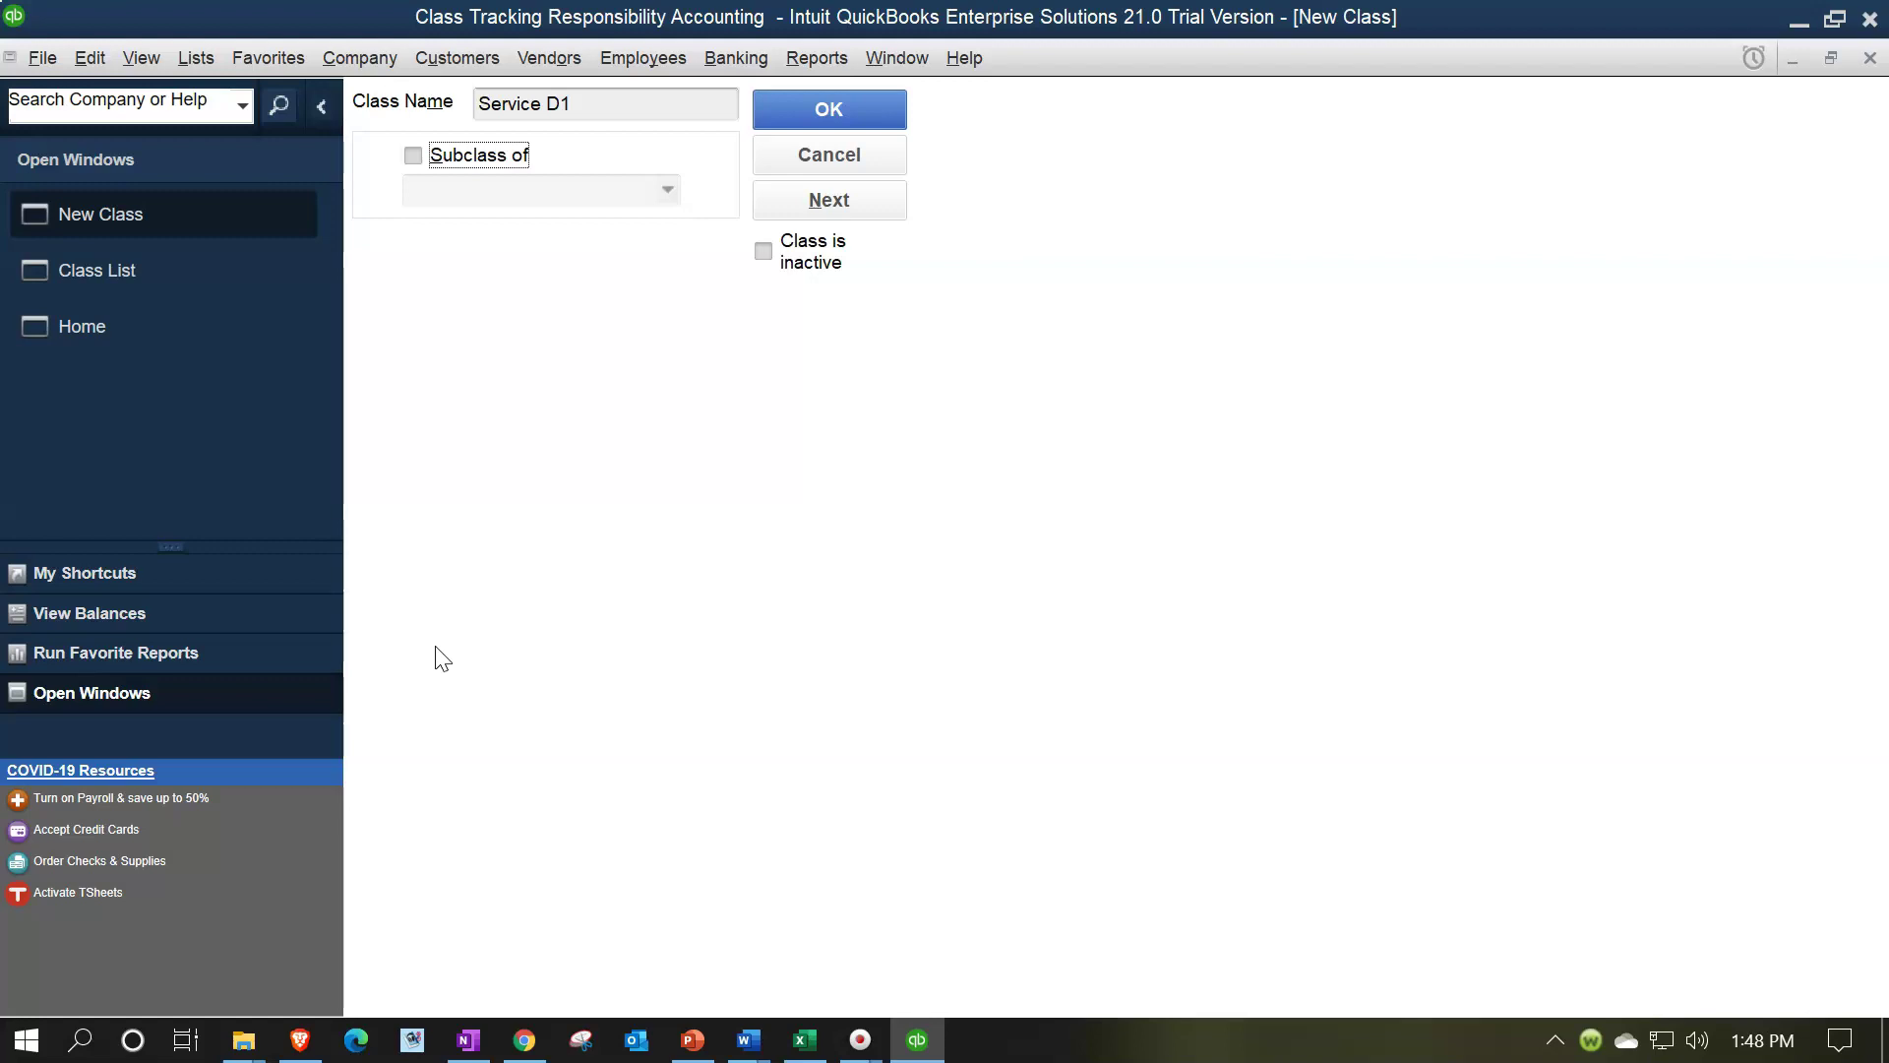
left_click(856, 106)
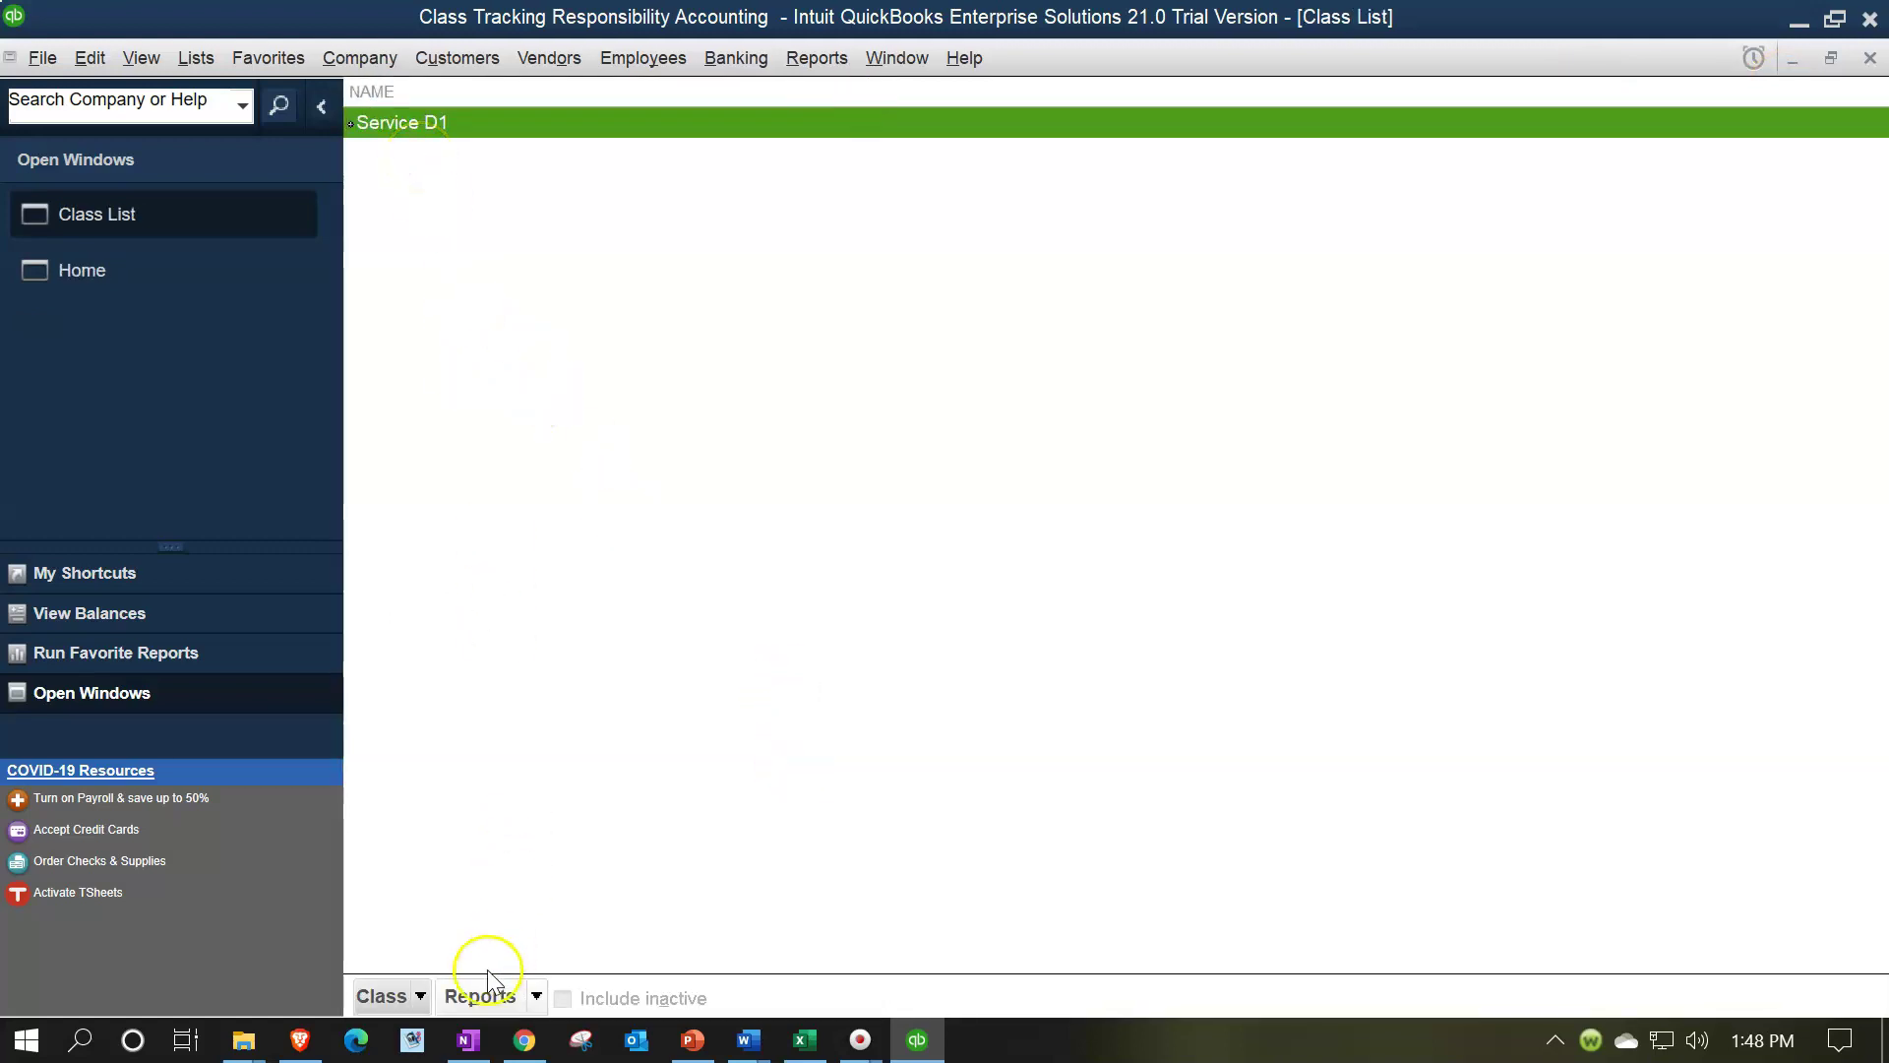
Add a second service department class named "Service D2" to the Class List.
left_click(422, 997)
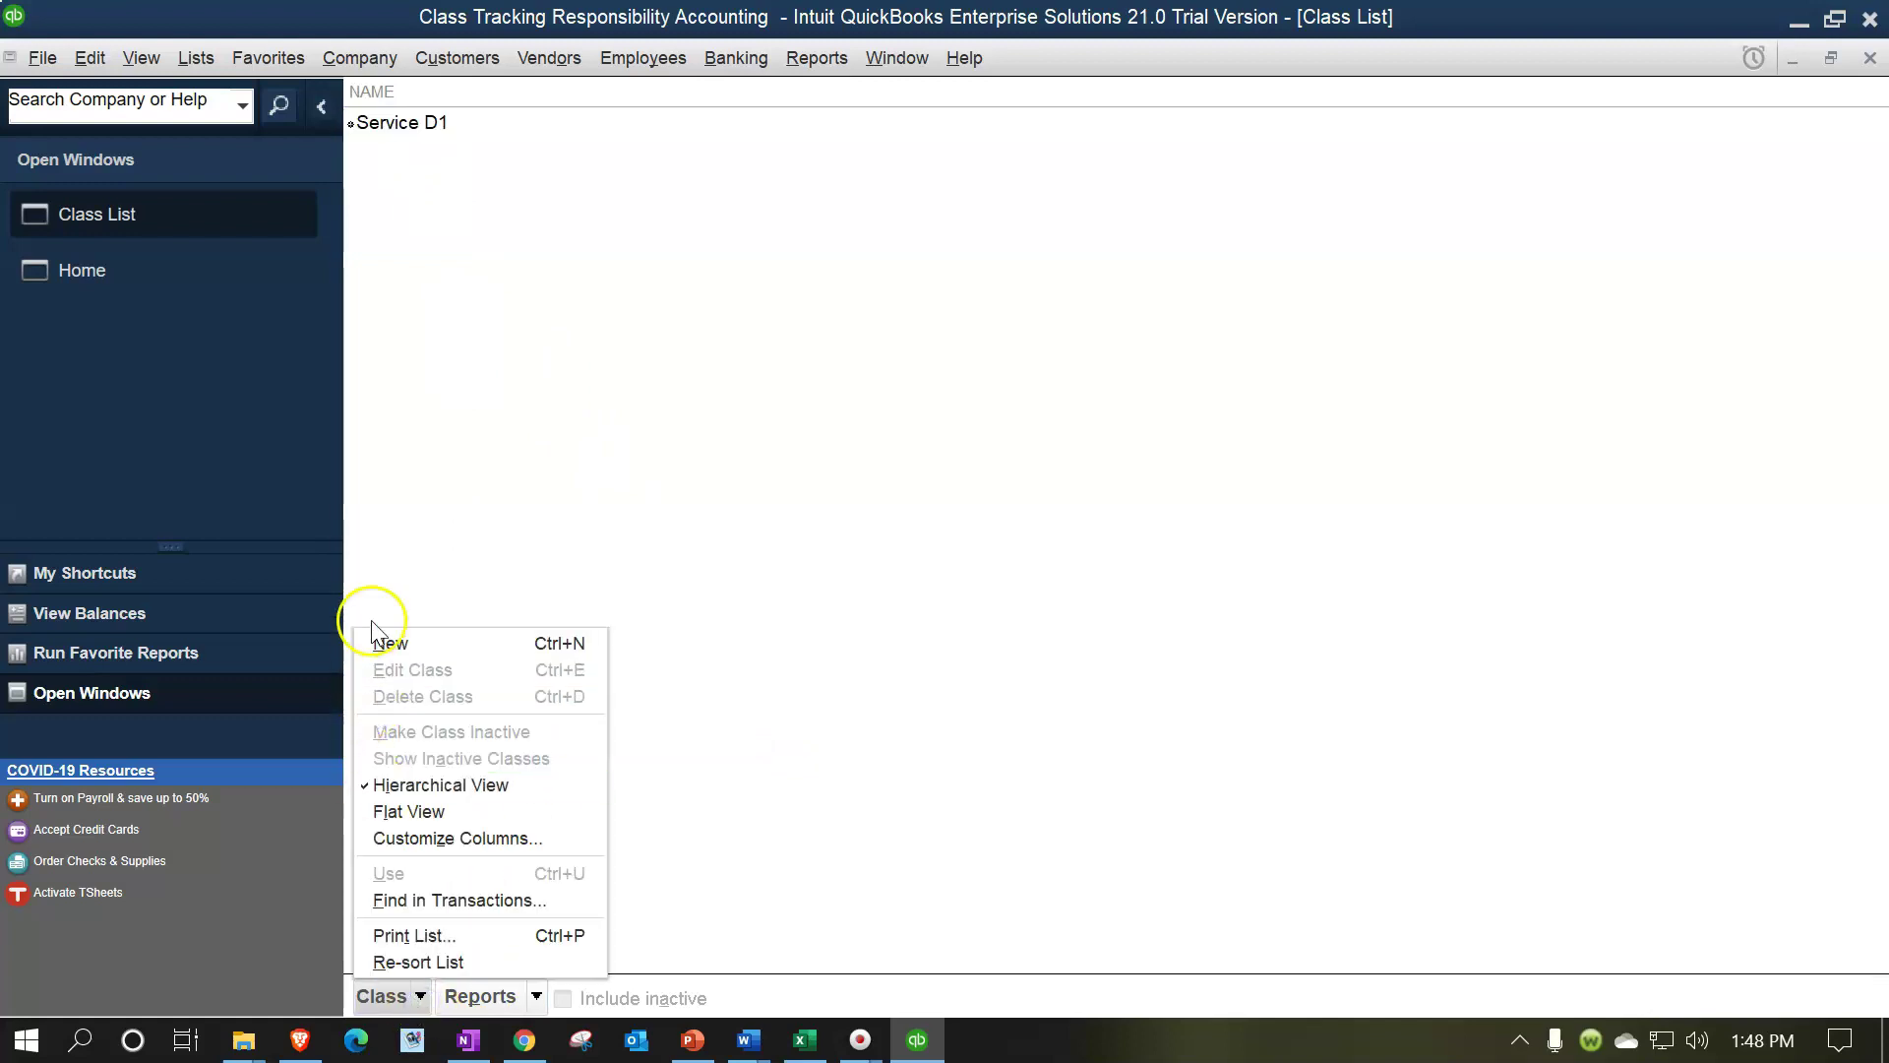
left_click(391, 643)
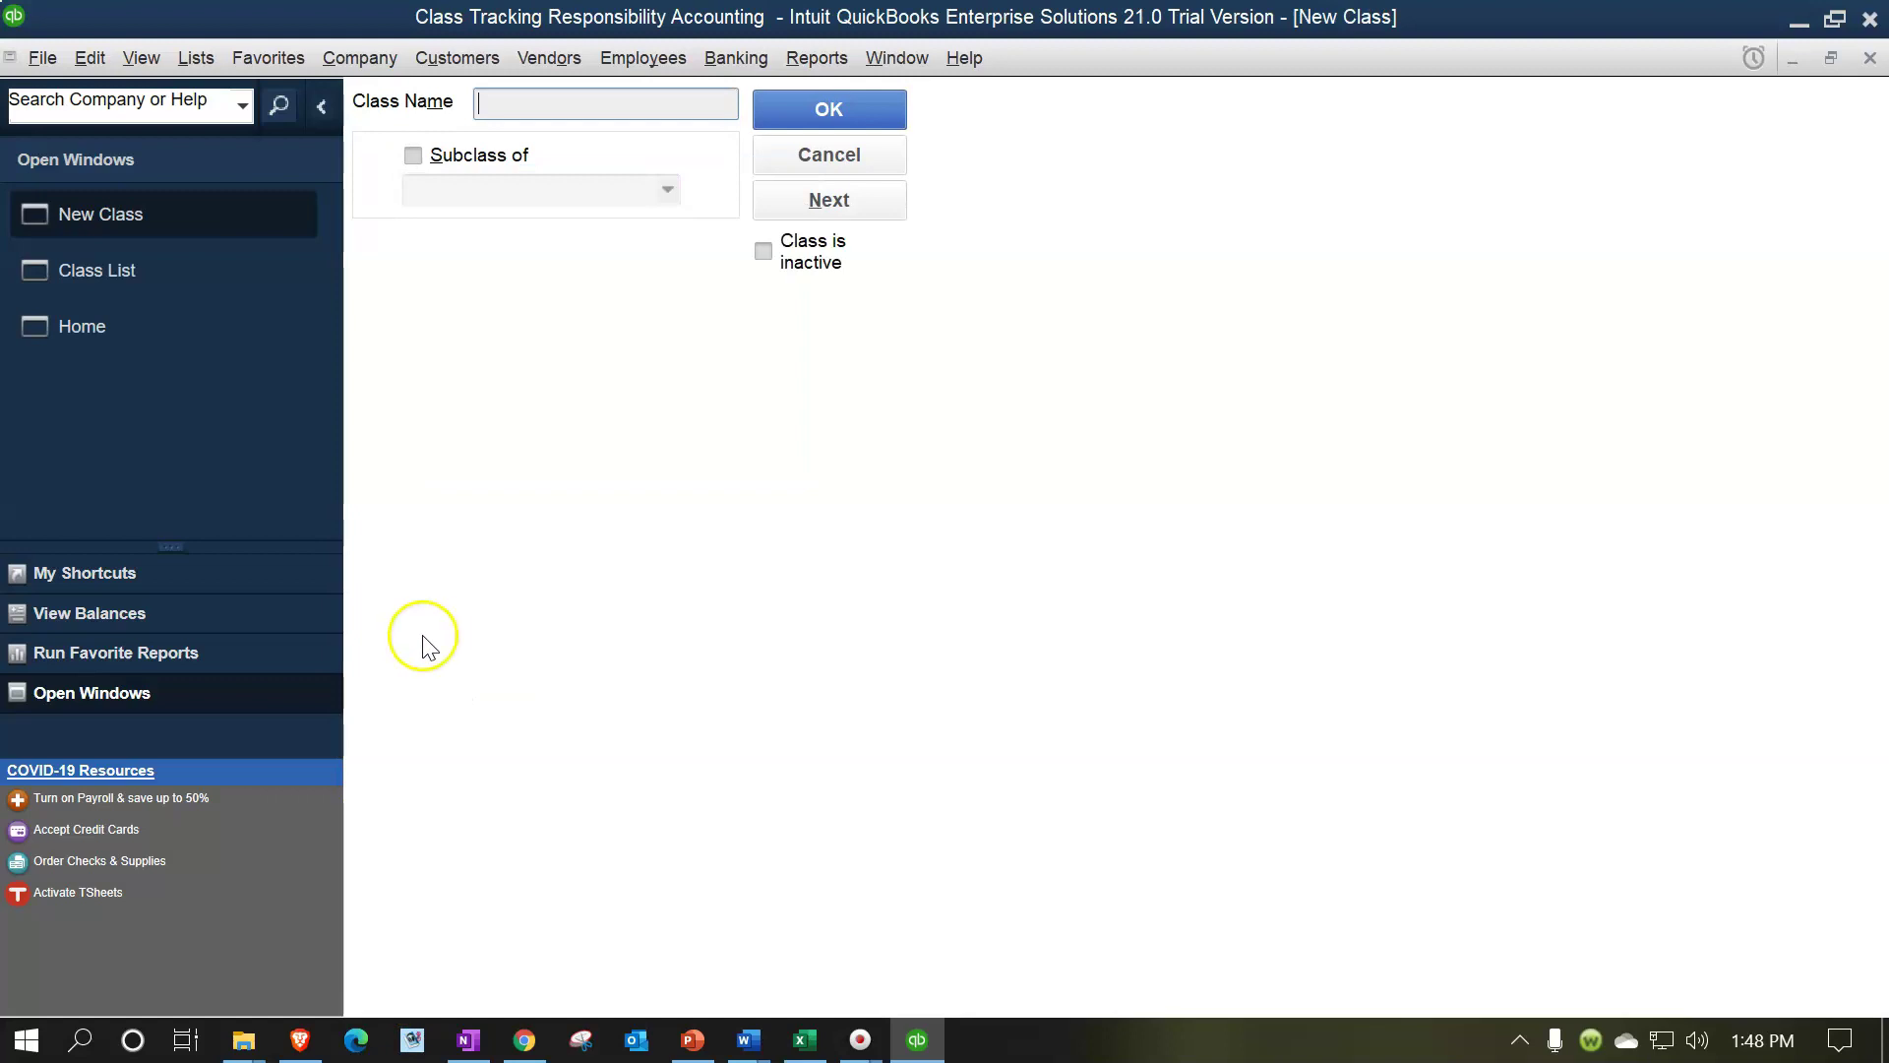
type("Se")
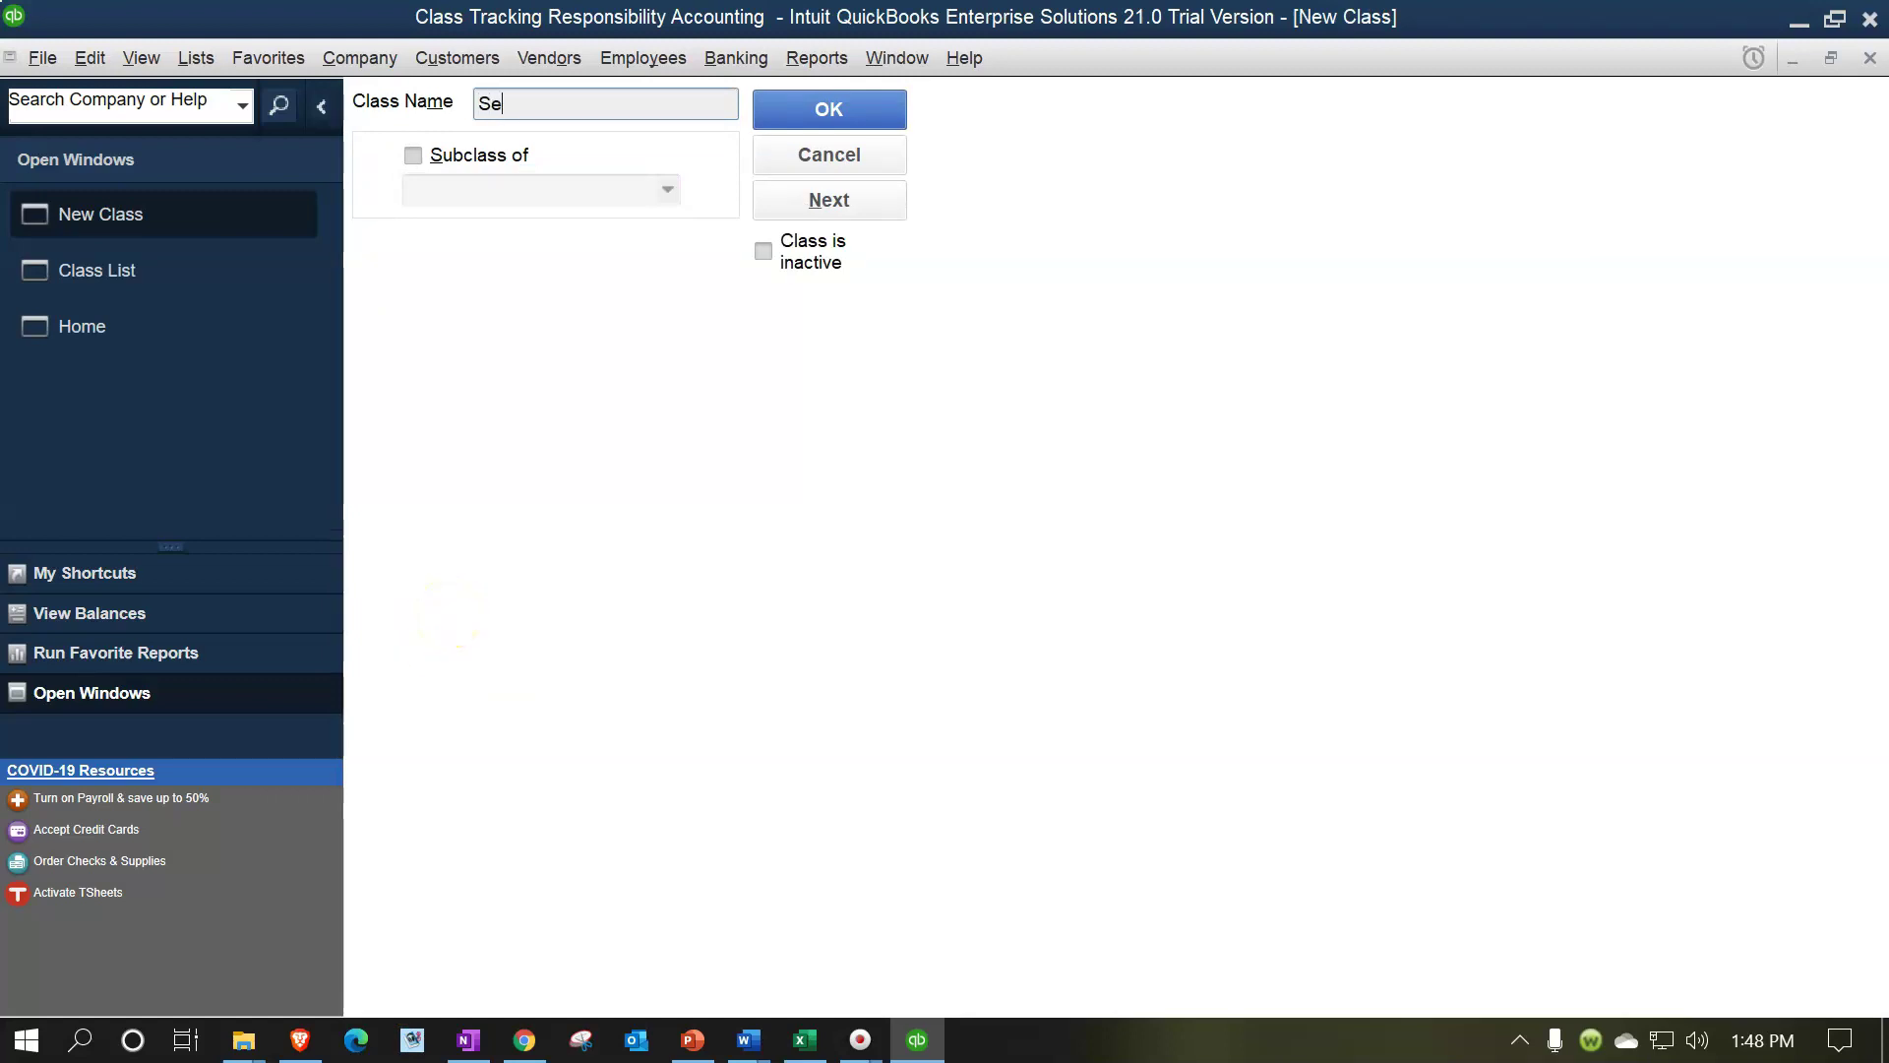
type("rvice D2")
key("Tab")
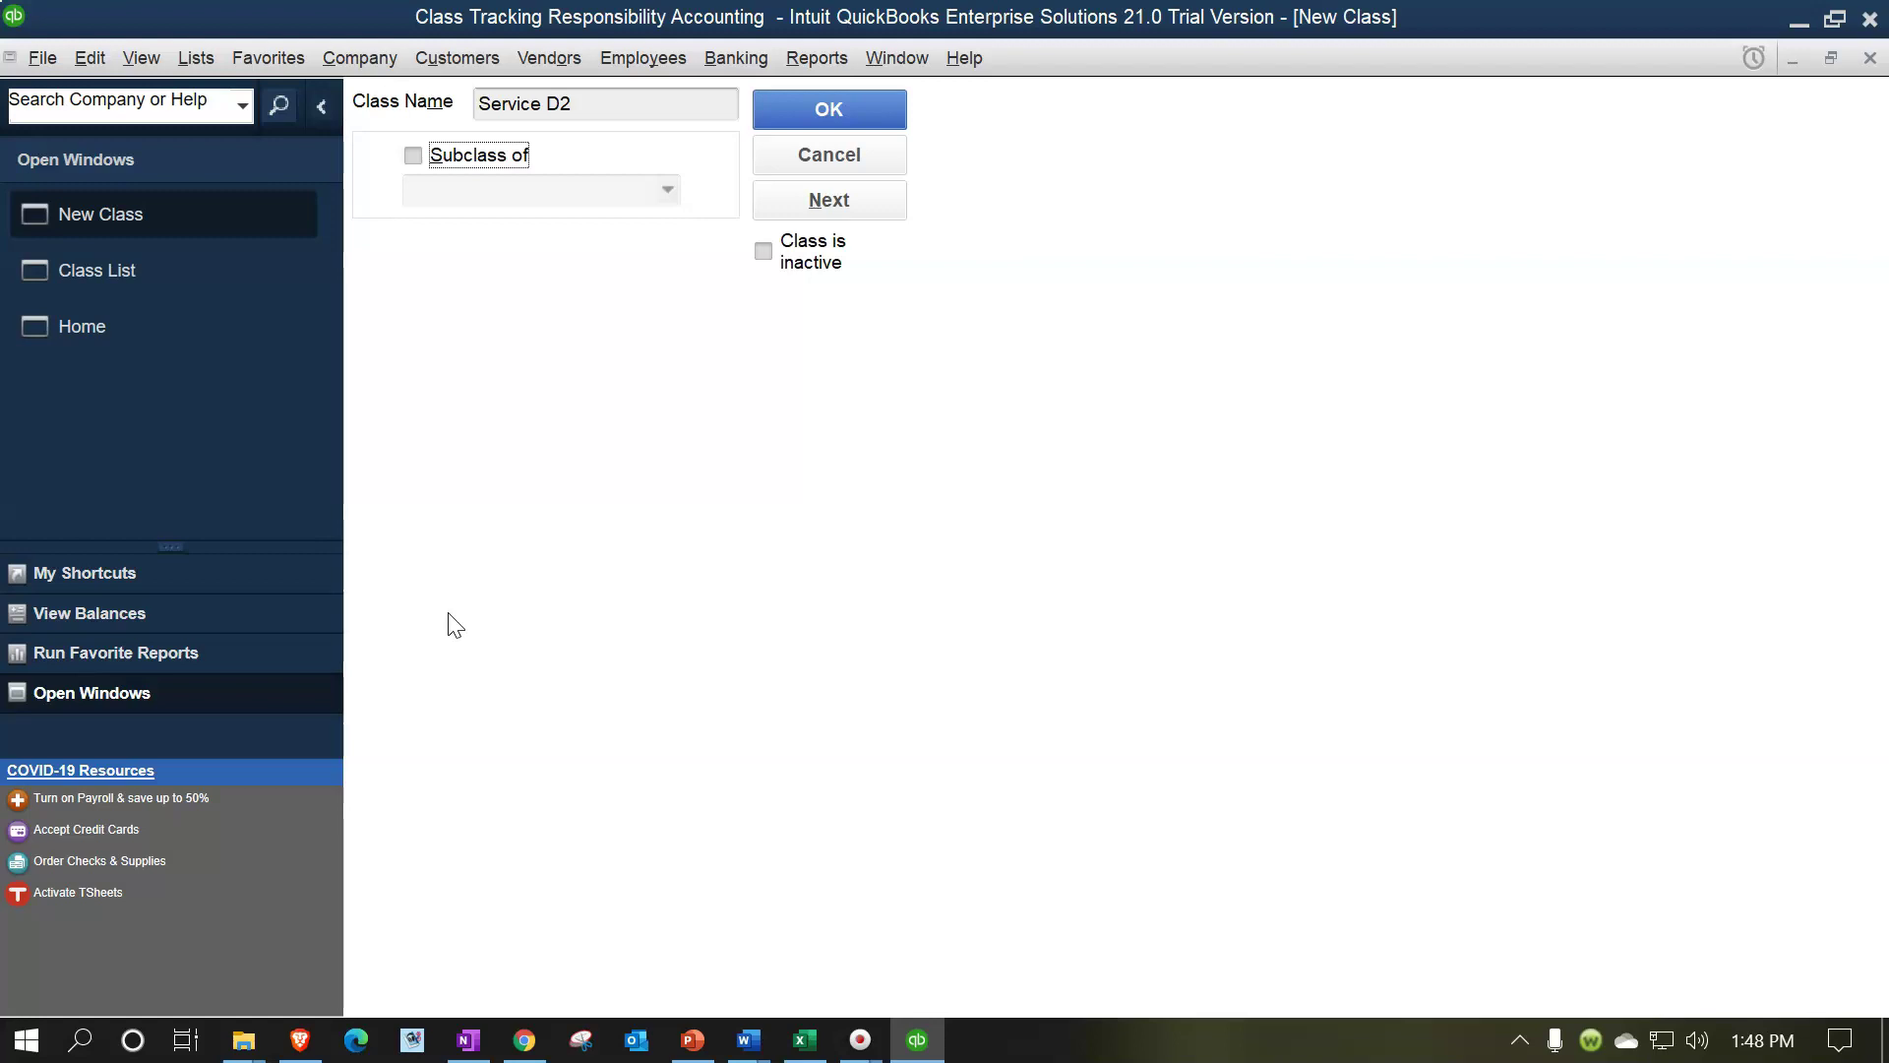
left_click(871, 102)
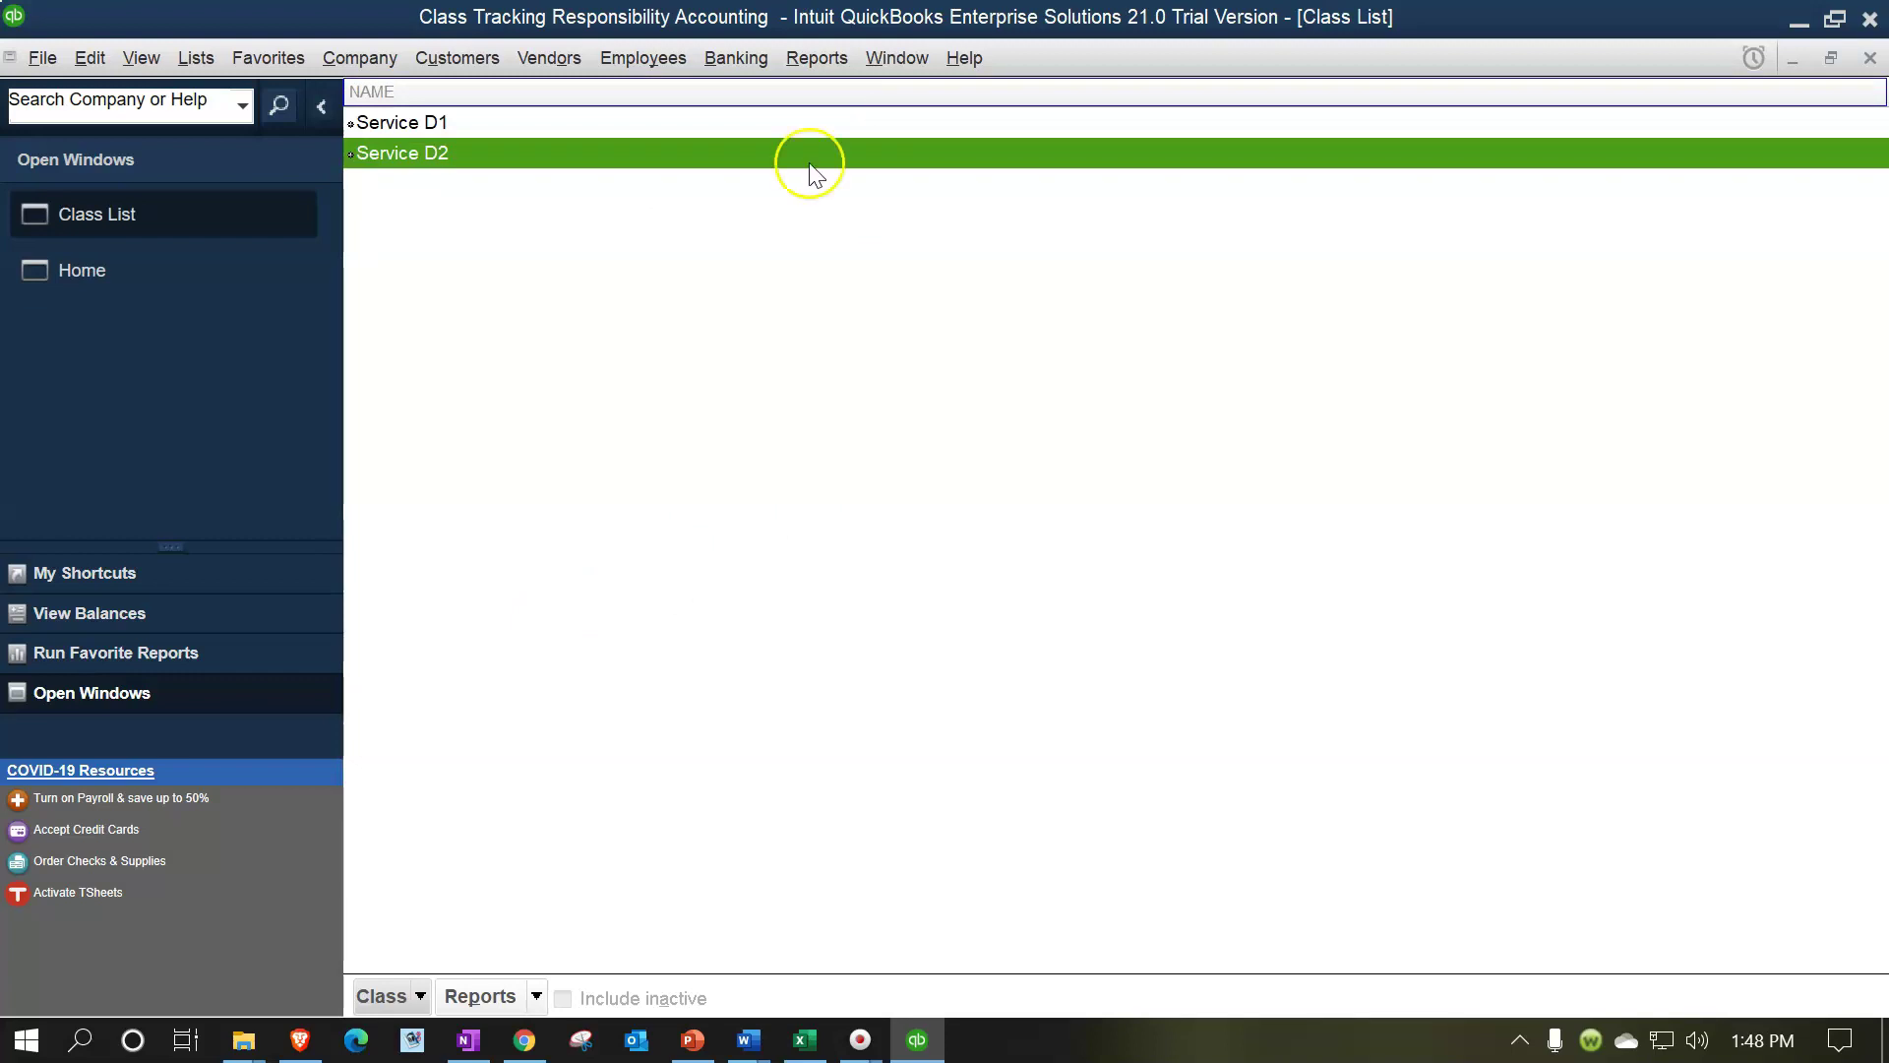
Add a class named "Sales D1" to the Class List for the first sales department.
left_click(418, 993)
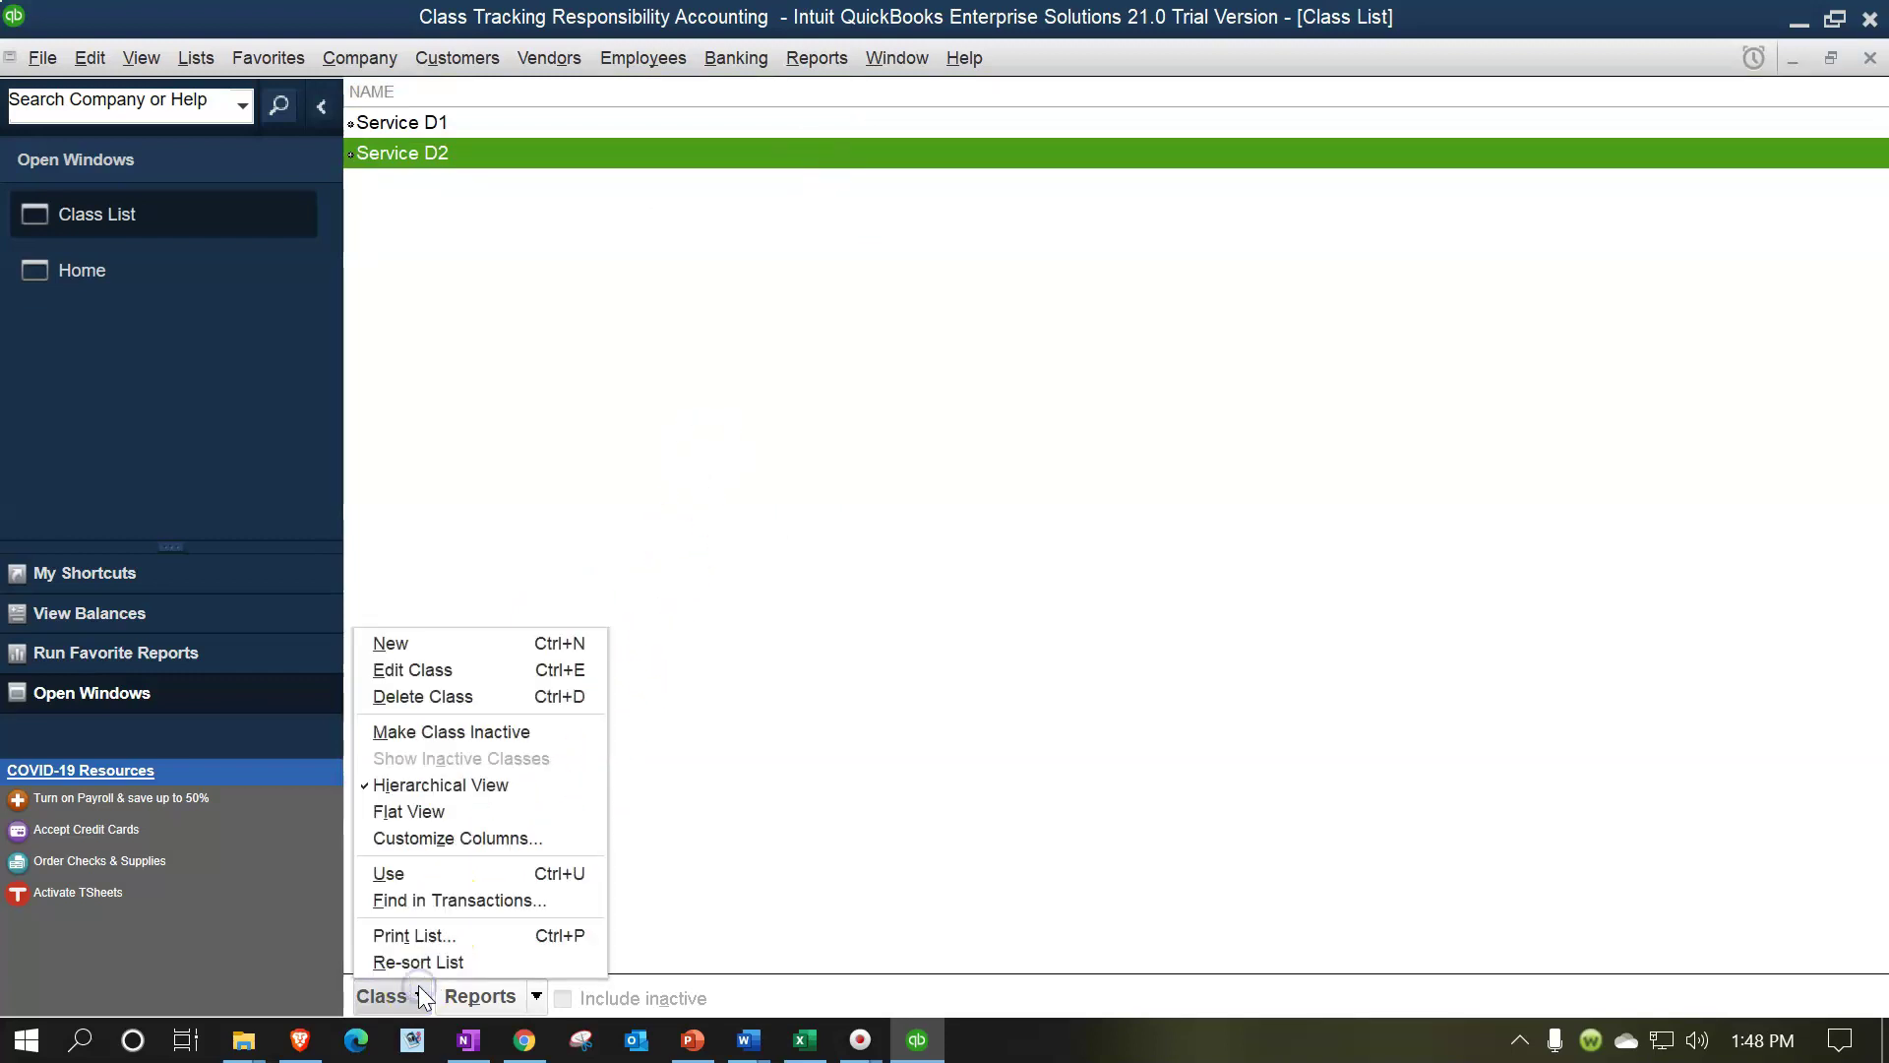
left_click(429, 641)
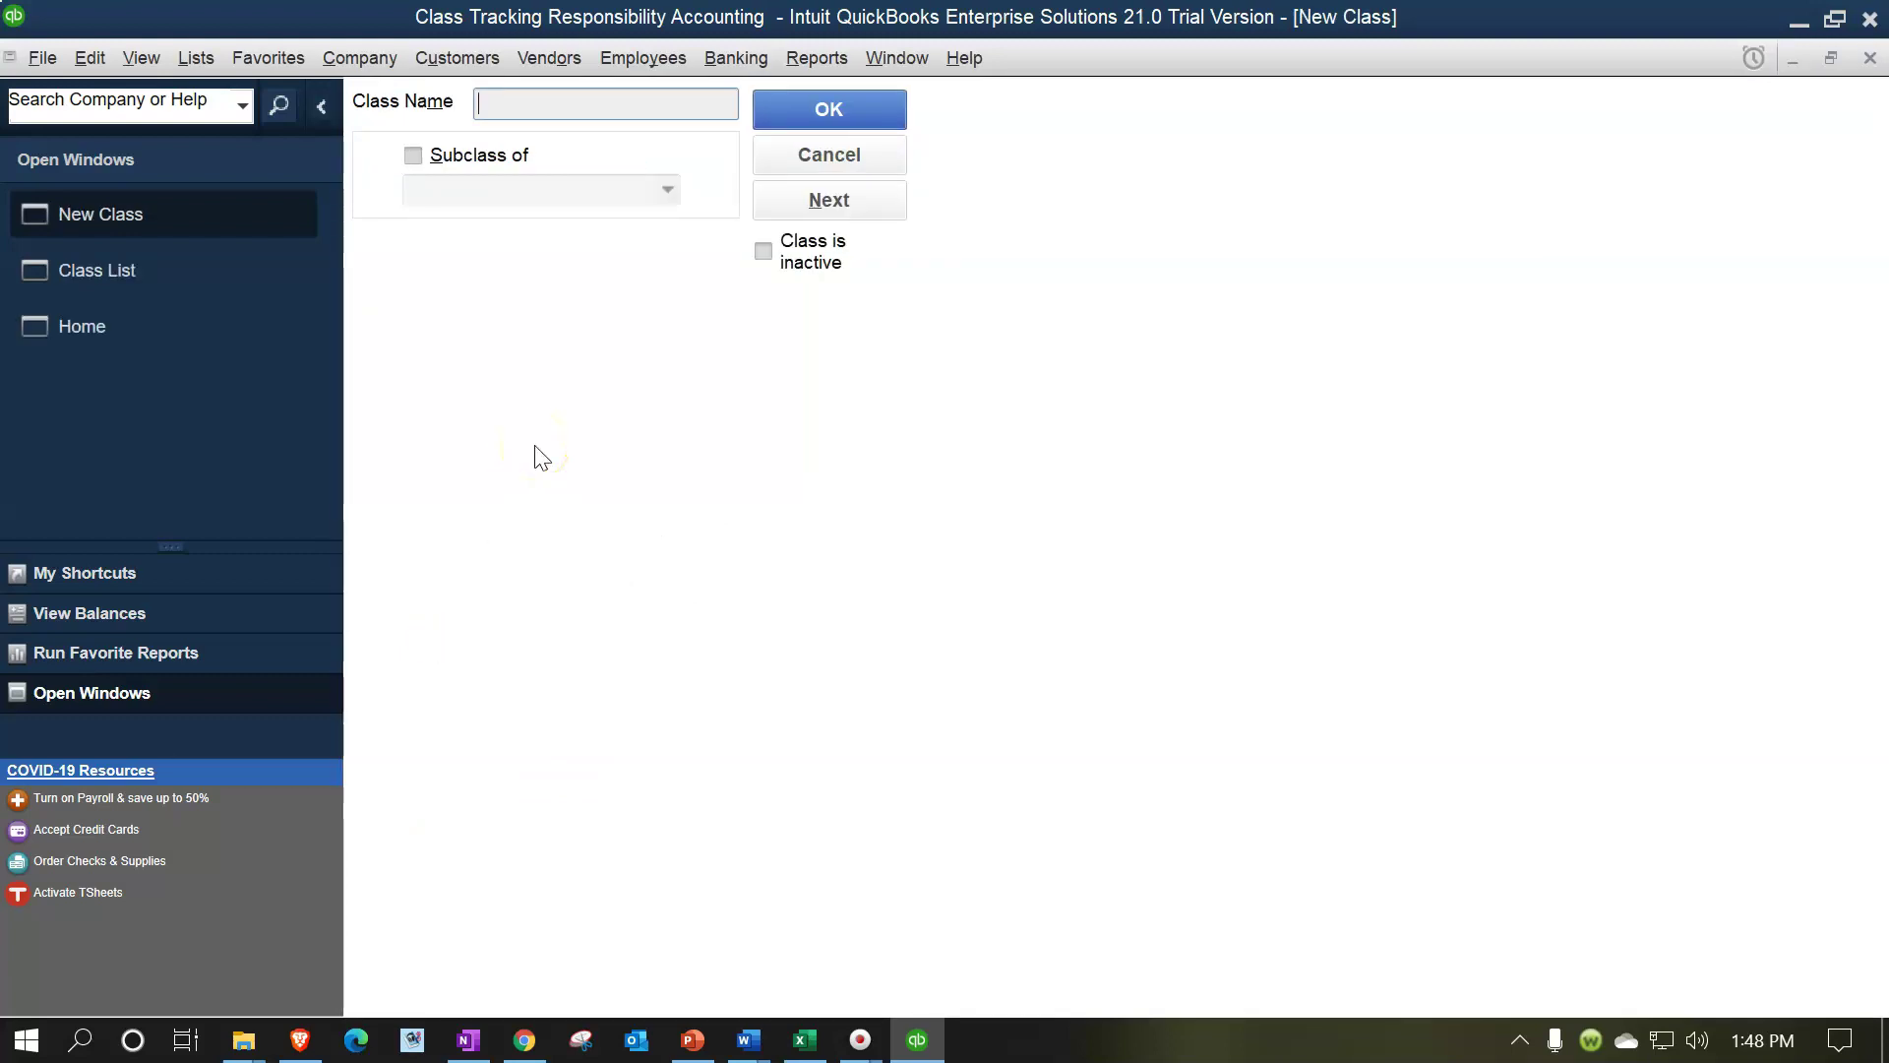
type("Sales D1")
key("Tab")
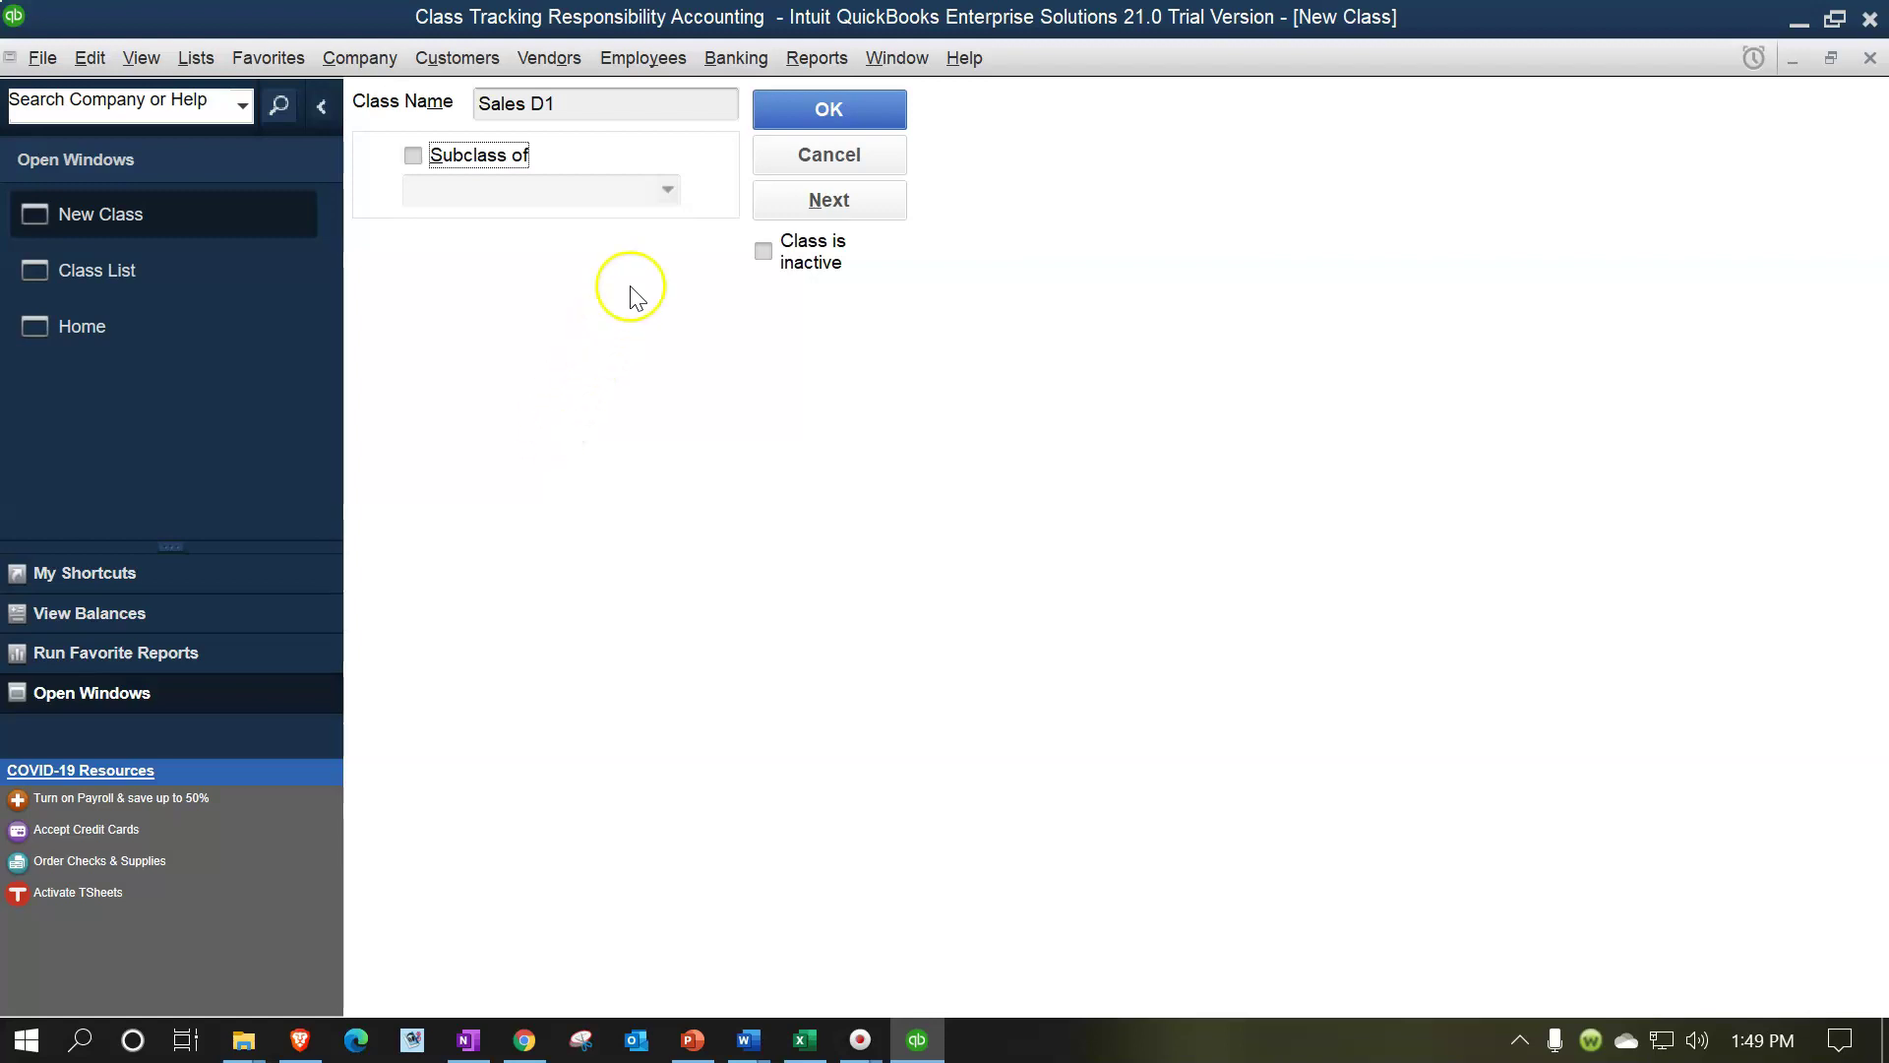
left_click(758, 109)
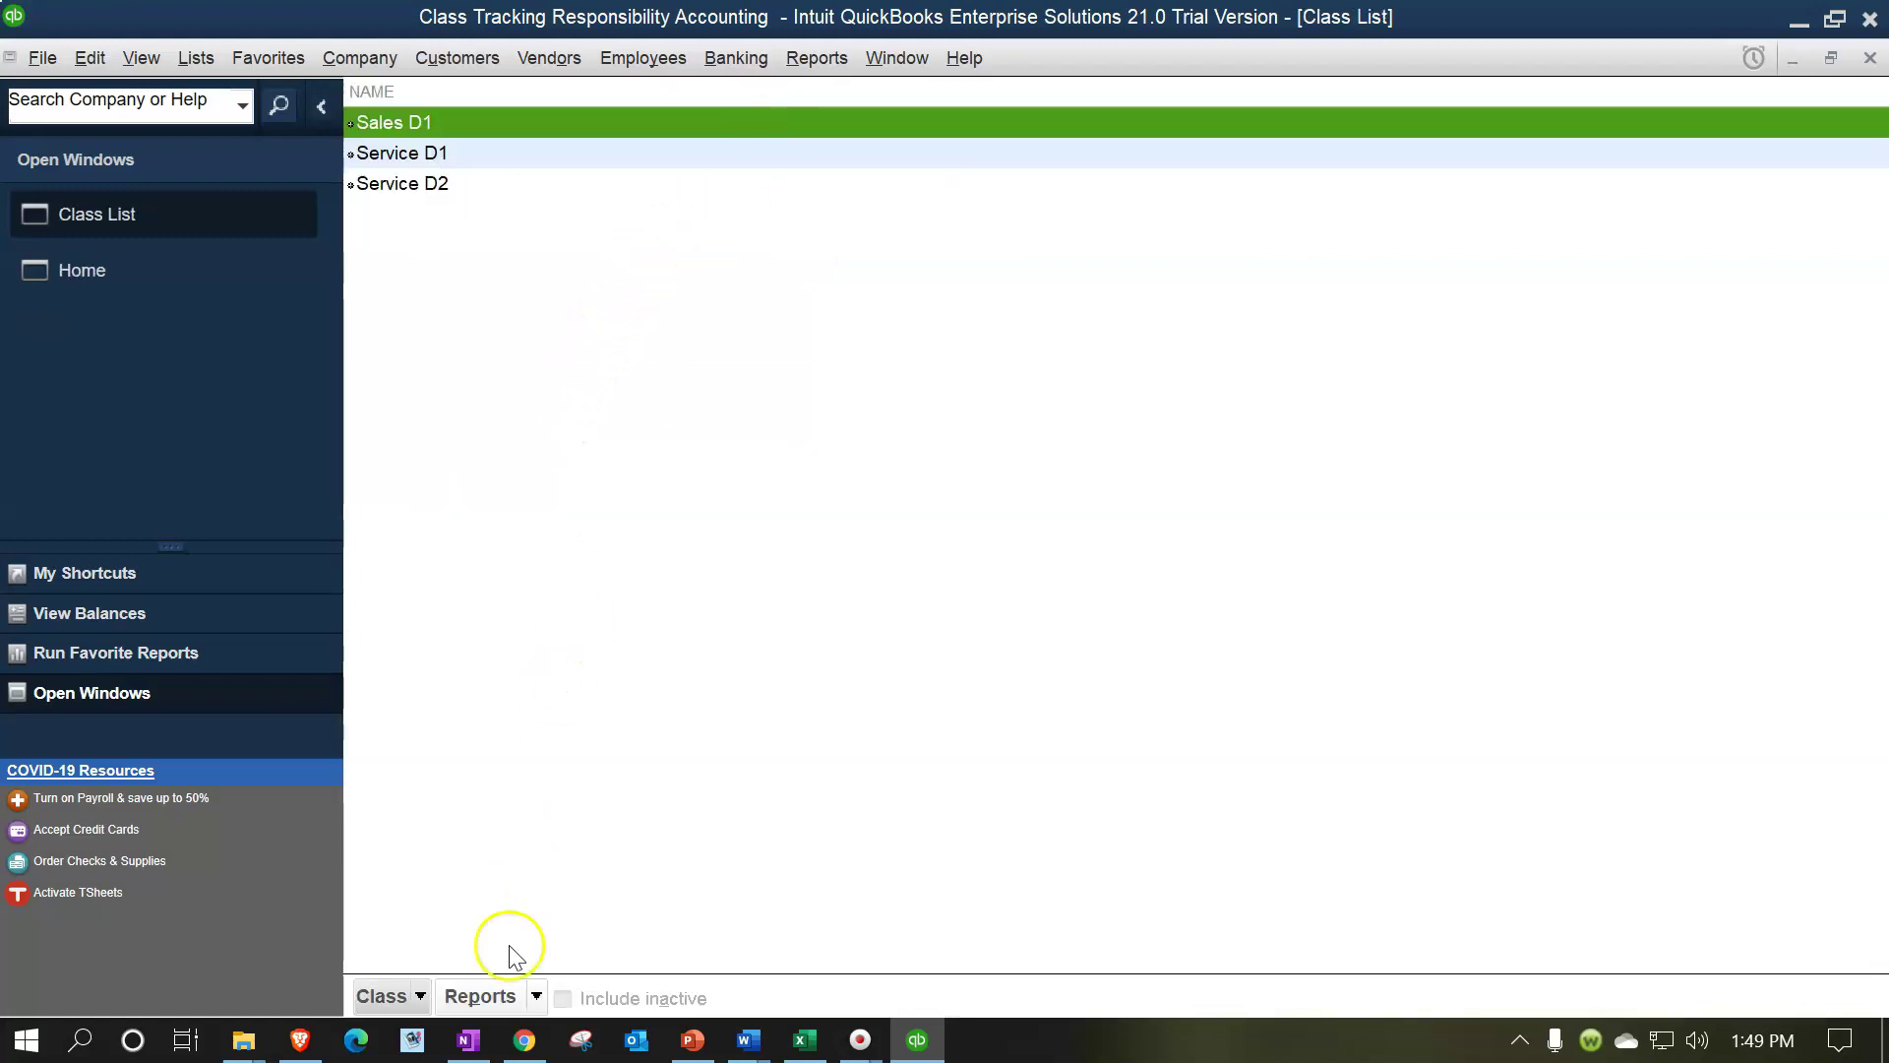
Add a class named "Sales D2" to the Class List for the second sales department.
left_click(422, 997)
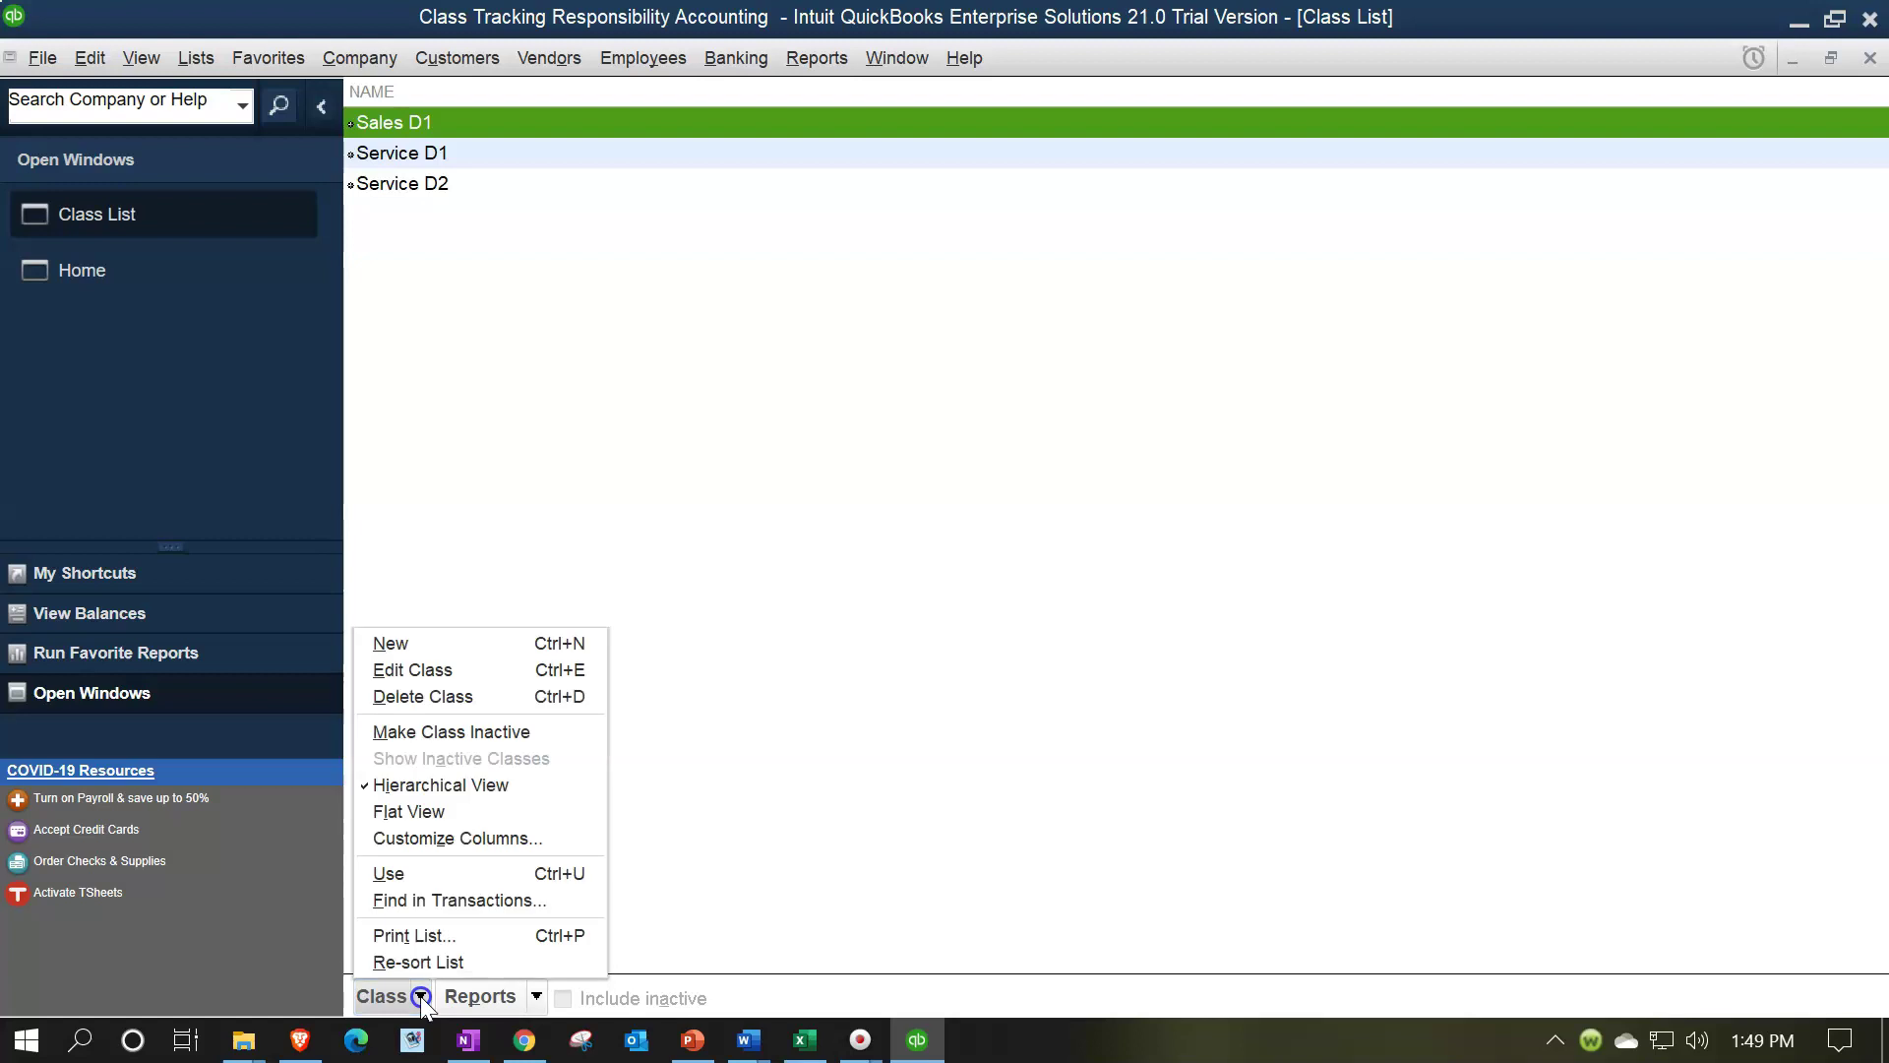
left_click(440, 649)
type("S")
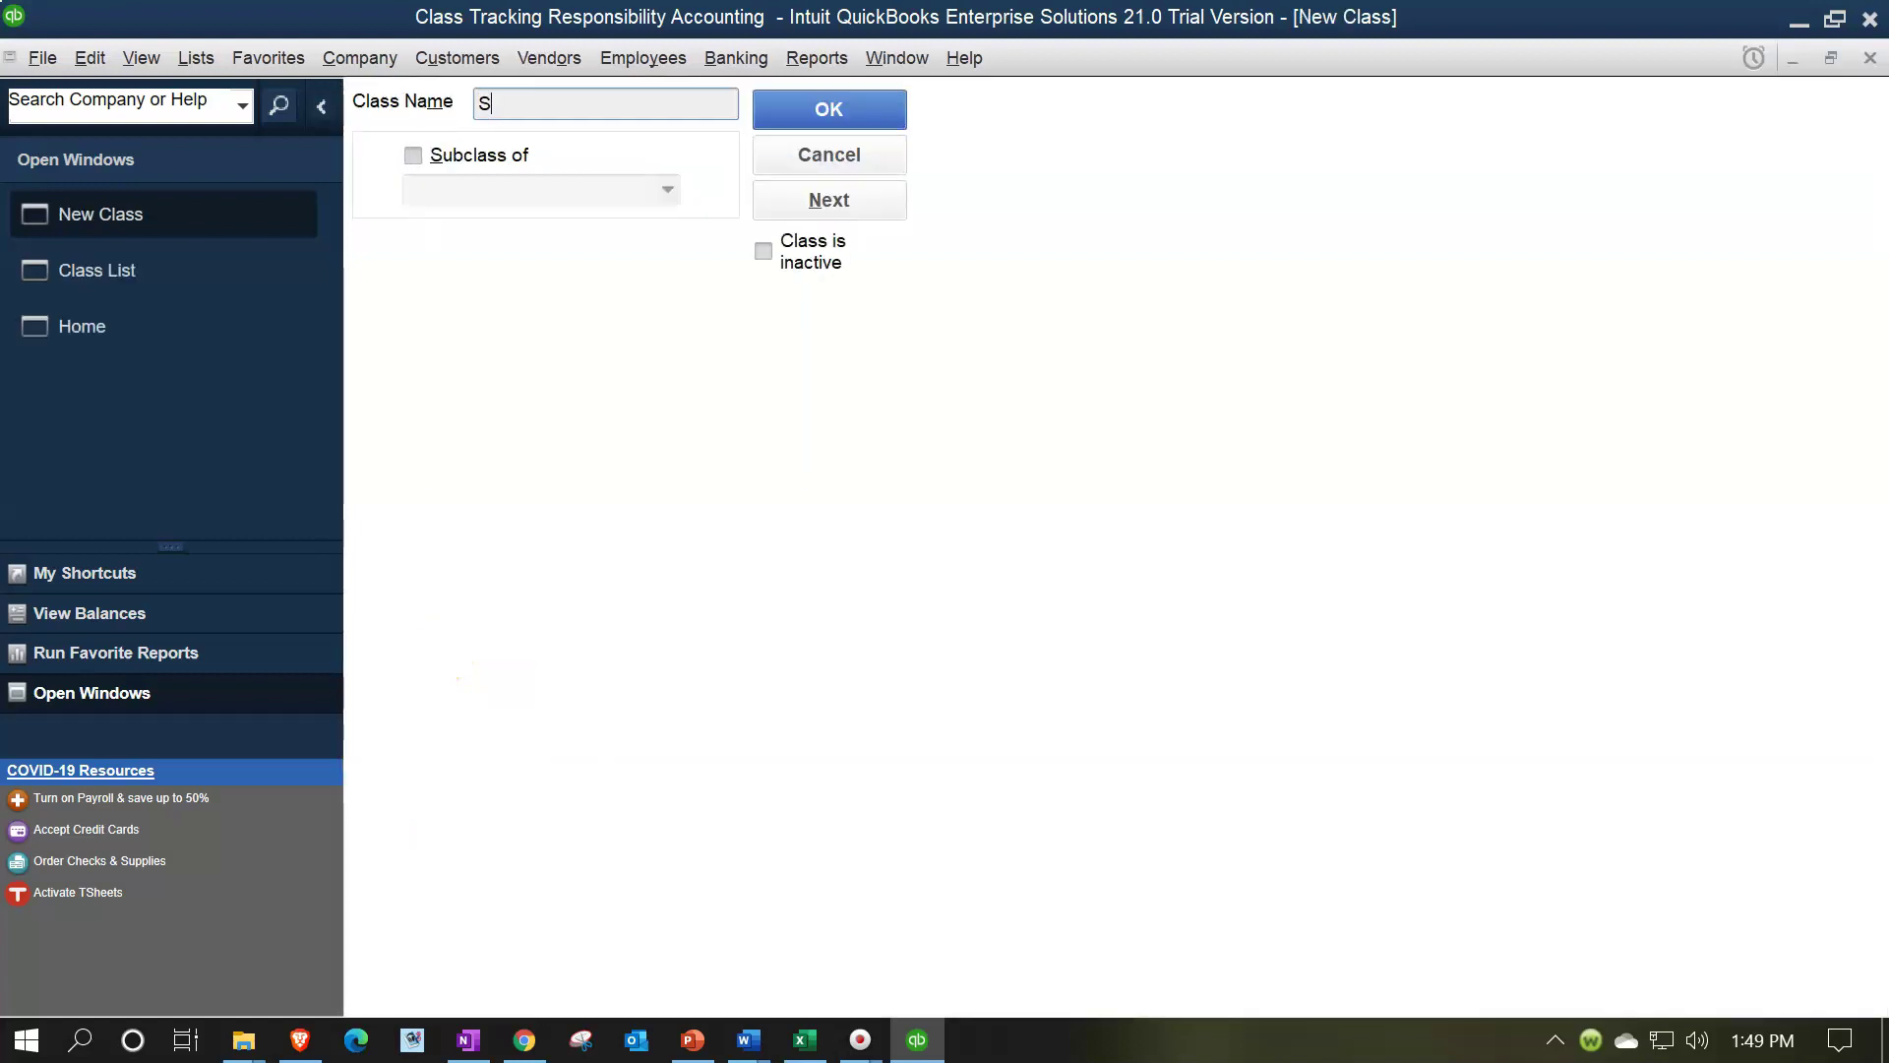
type("ales D2")
key("Tab")
left_click(826, 111)
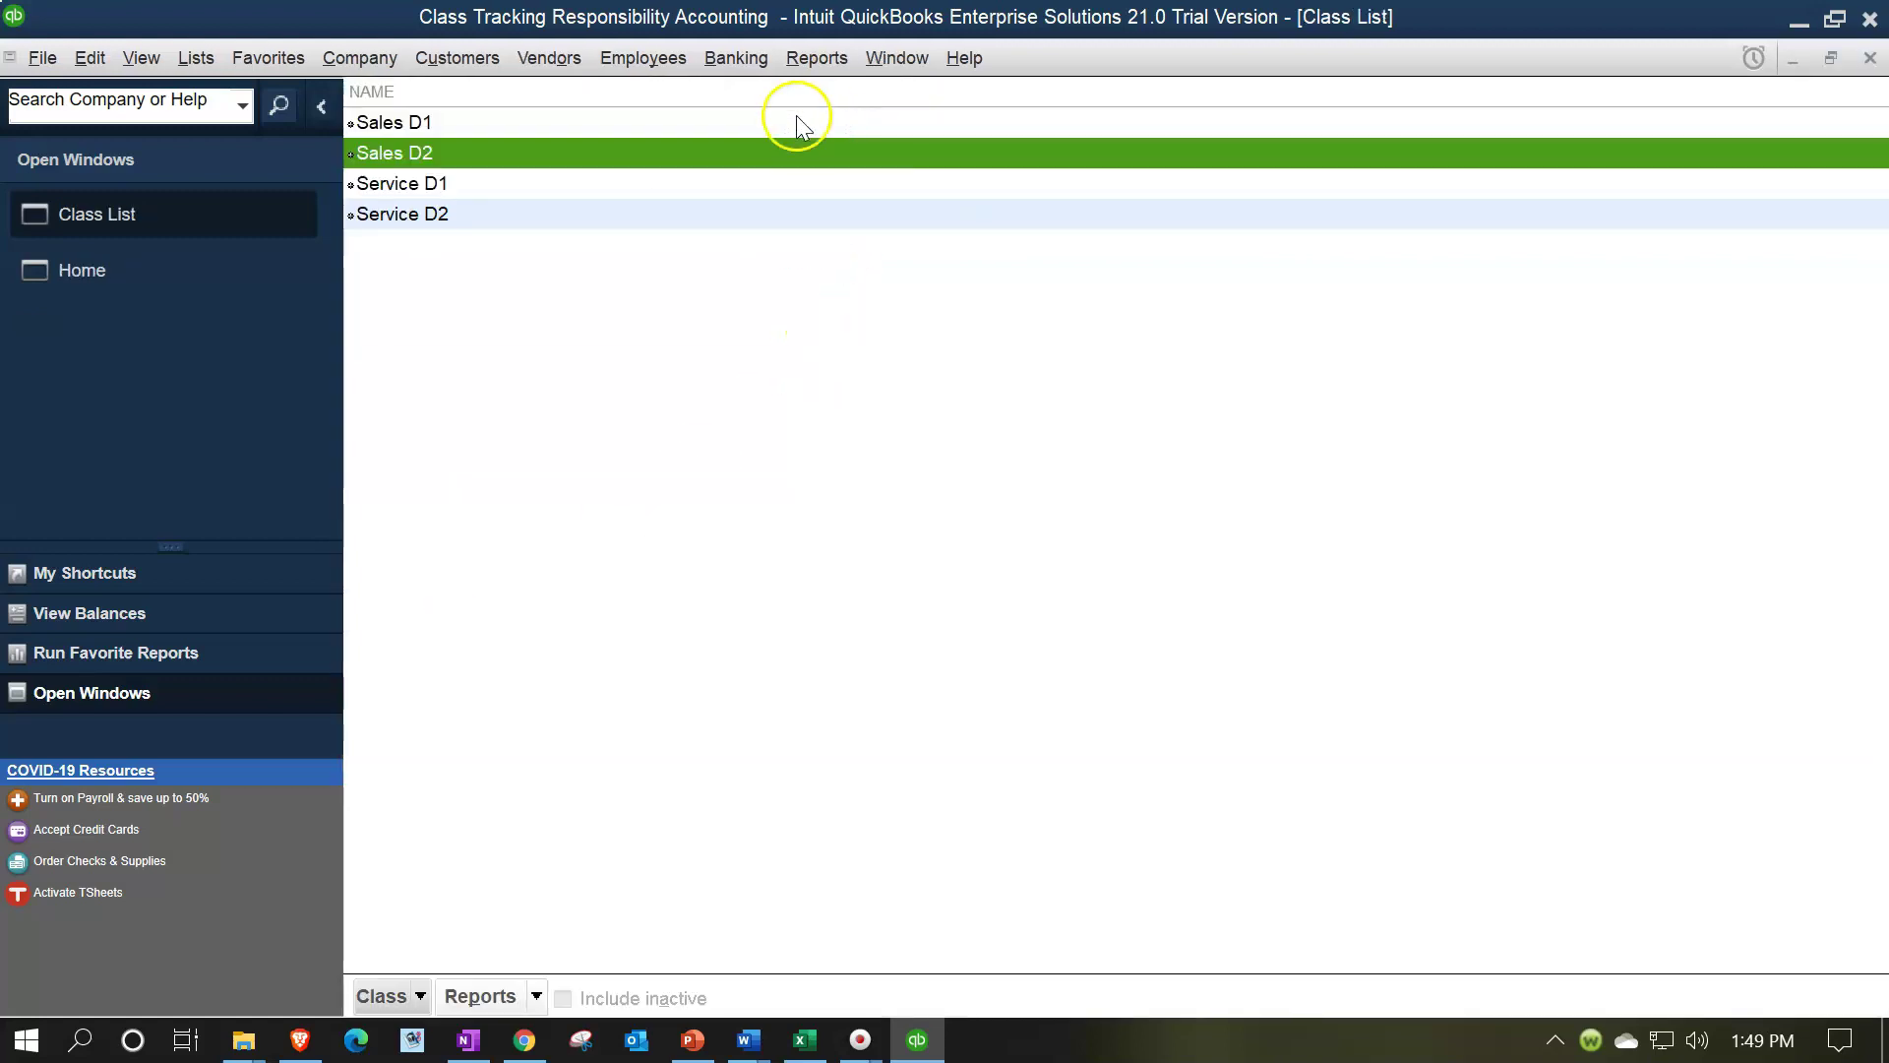
Look through the available Company & Financial reports for Profit & Loss by Class, and return to reviewing the Class List.
left_click(458, 187)
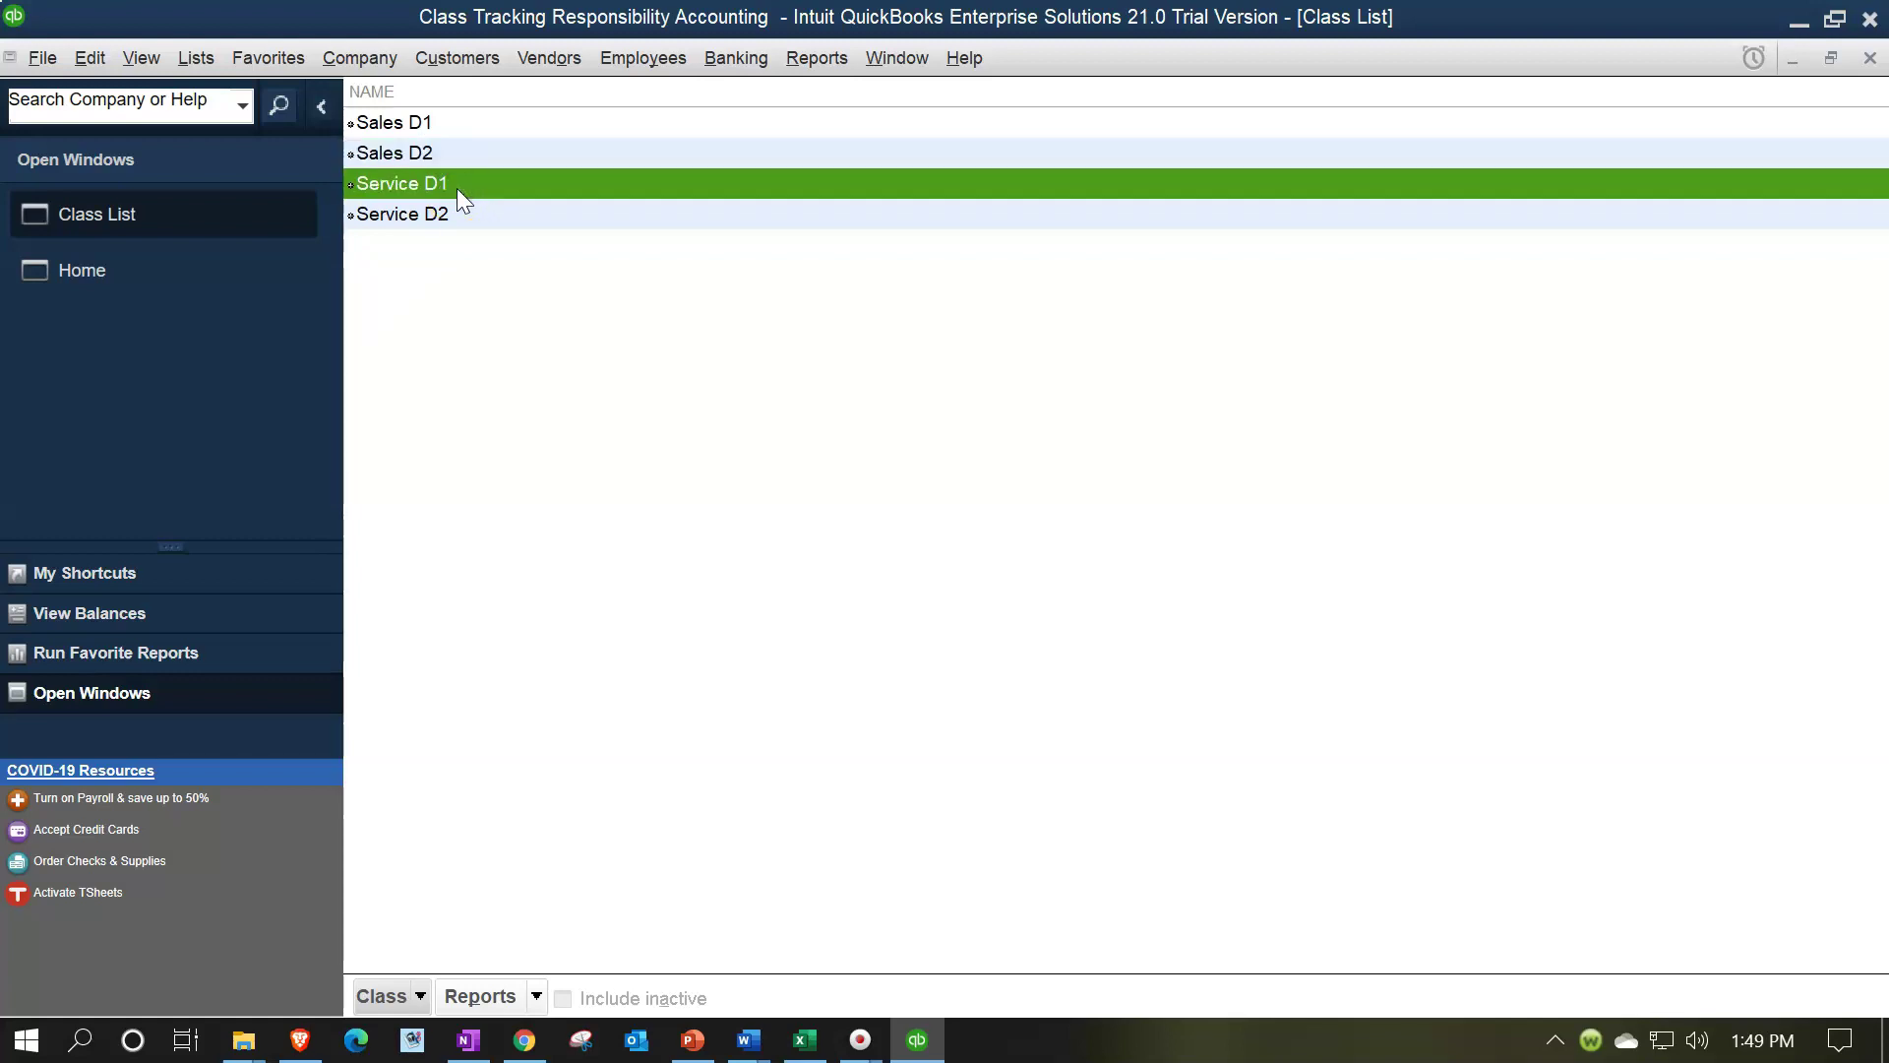
left_click(833, 75)
mouse_move(963, 368)
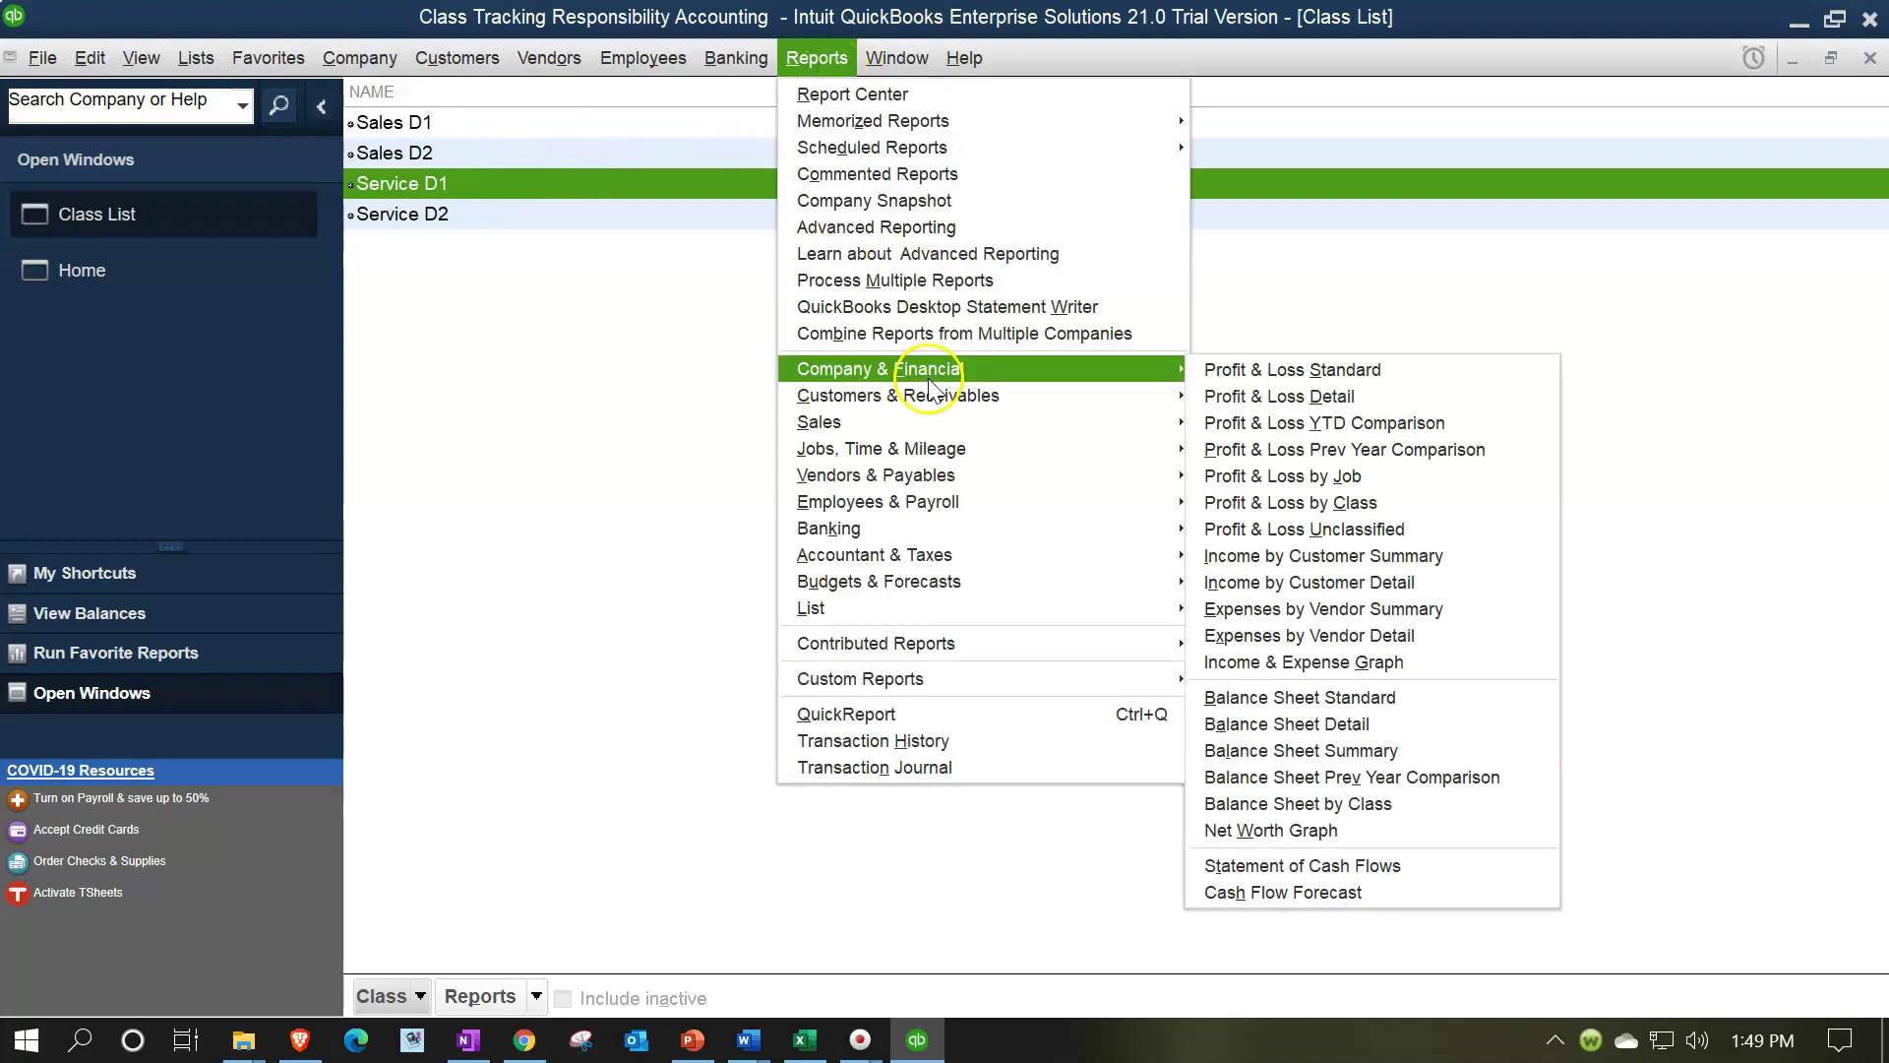
left_click(1290, 498)
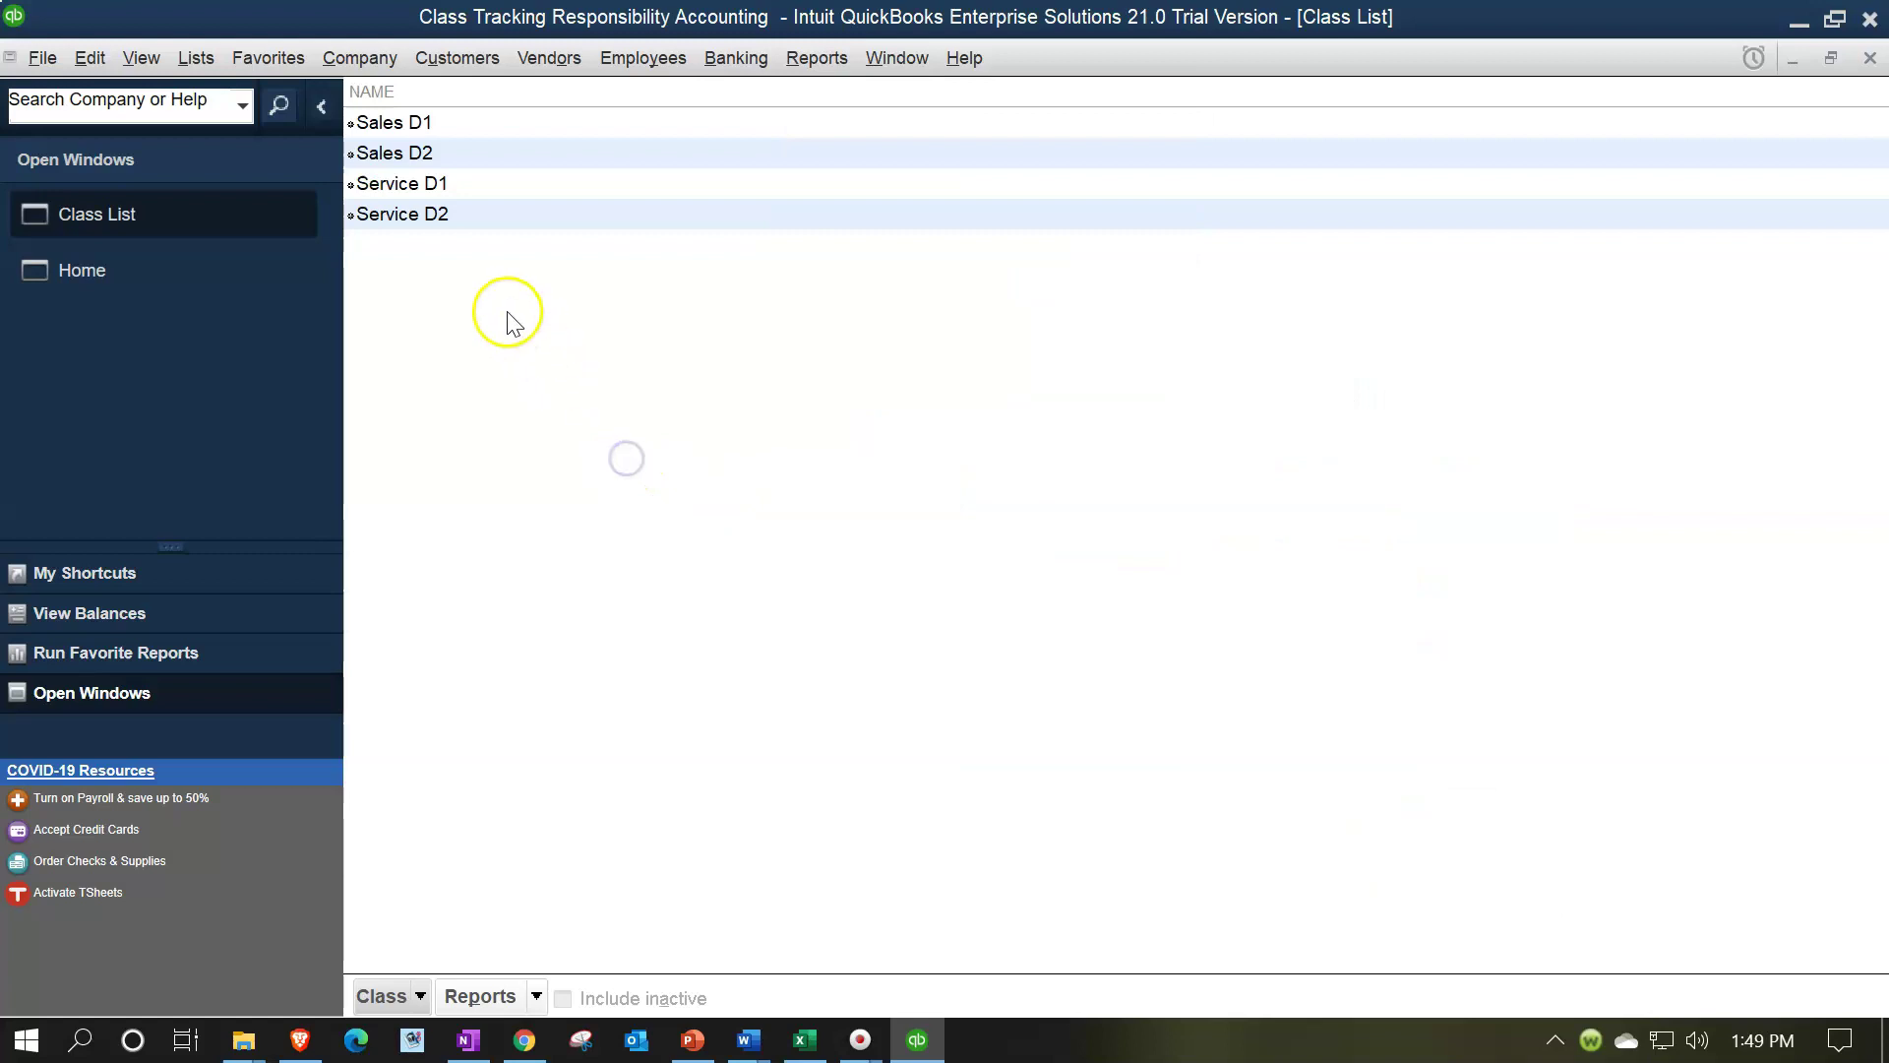
left_click(445, 195)
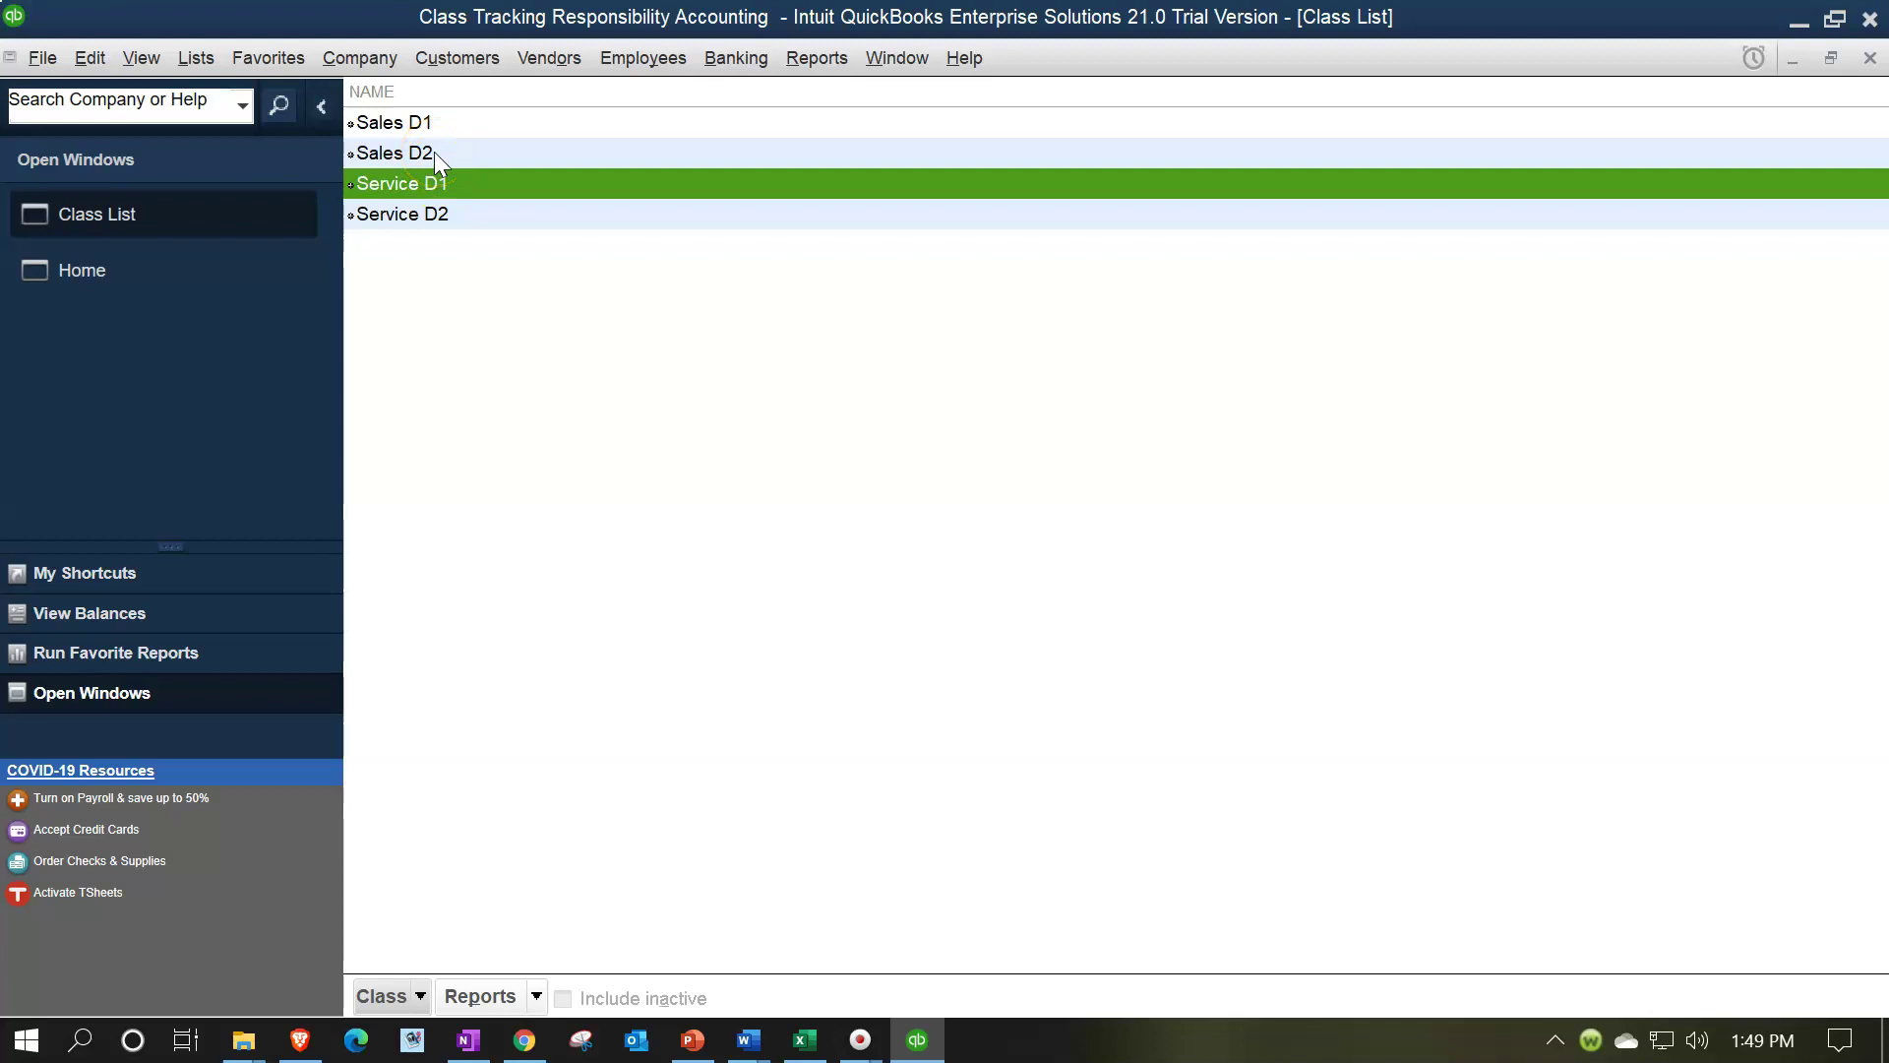
left_click(434, 267)
left_click(436, 268)
Add a class named "Service Sub D1" as a subclass of Sales D1.
left_click(417, 997)
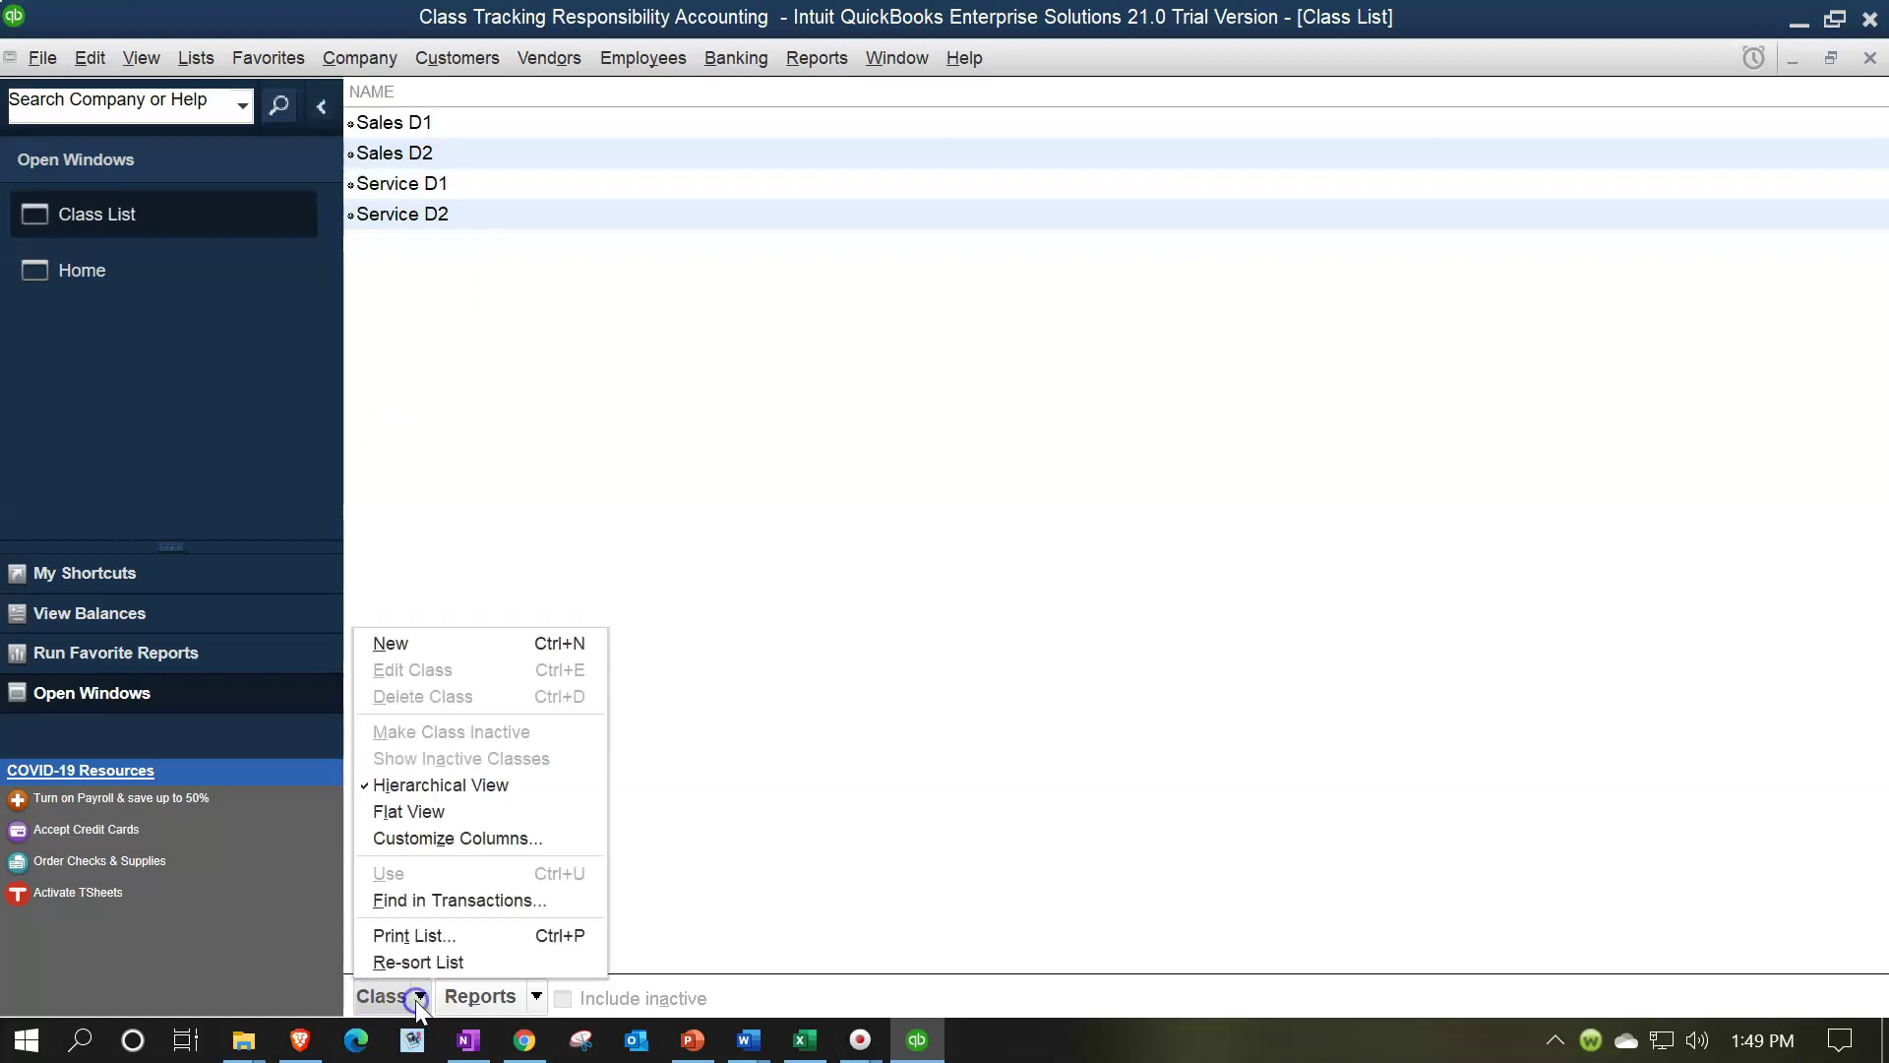
left_click(434, 642)
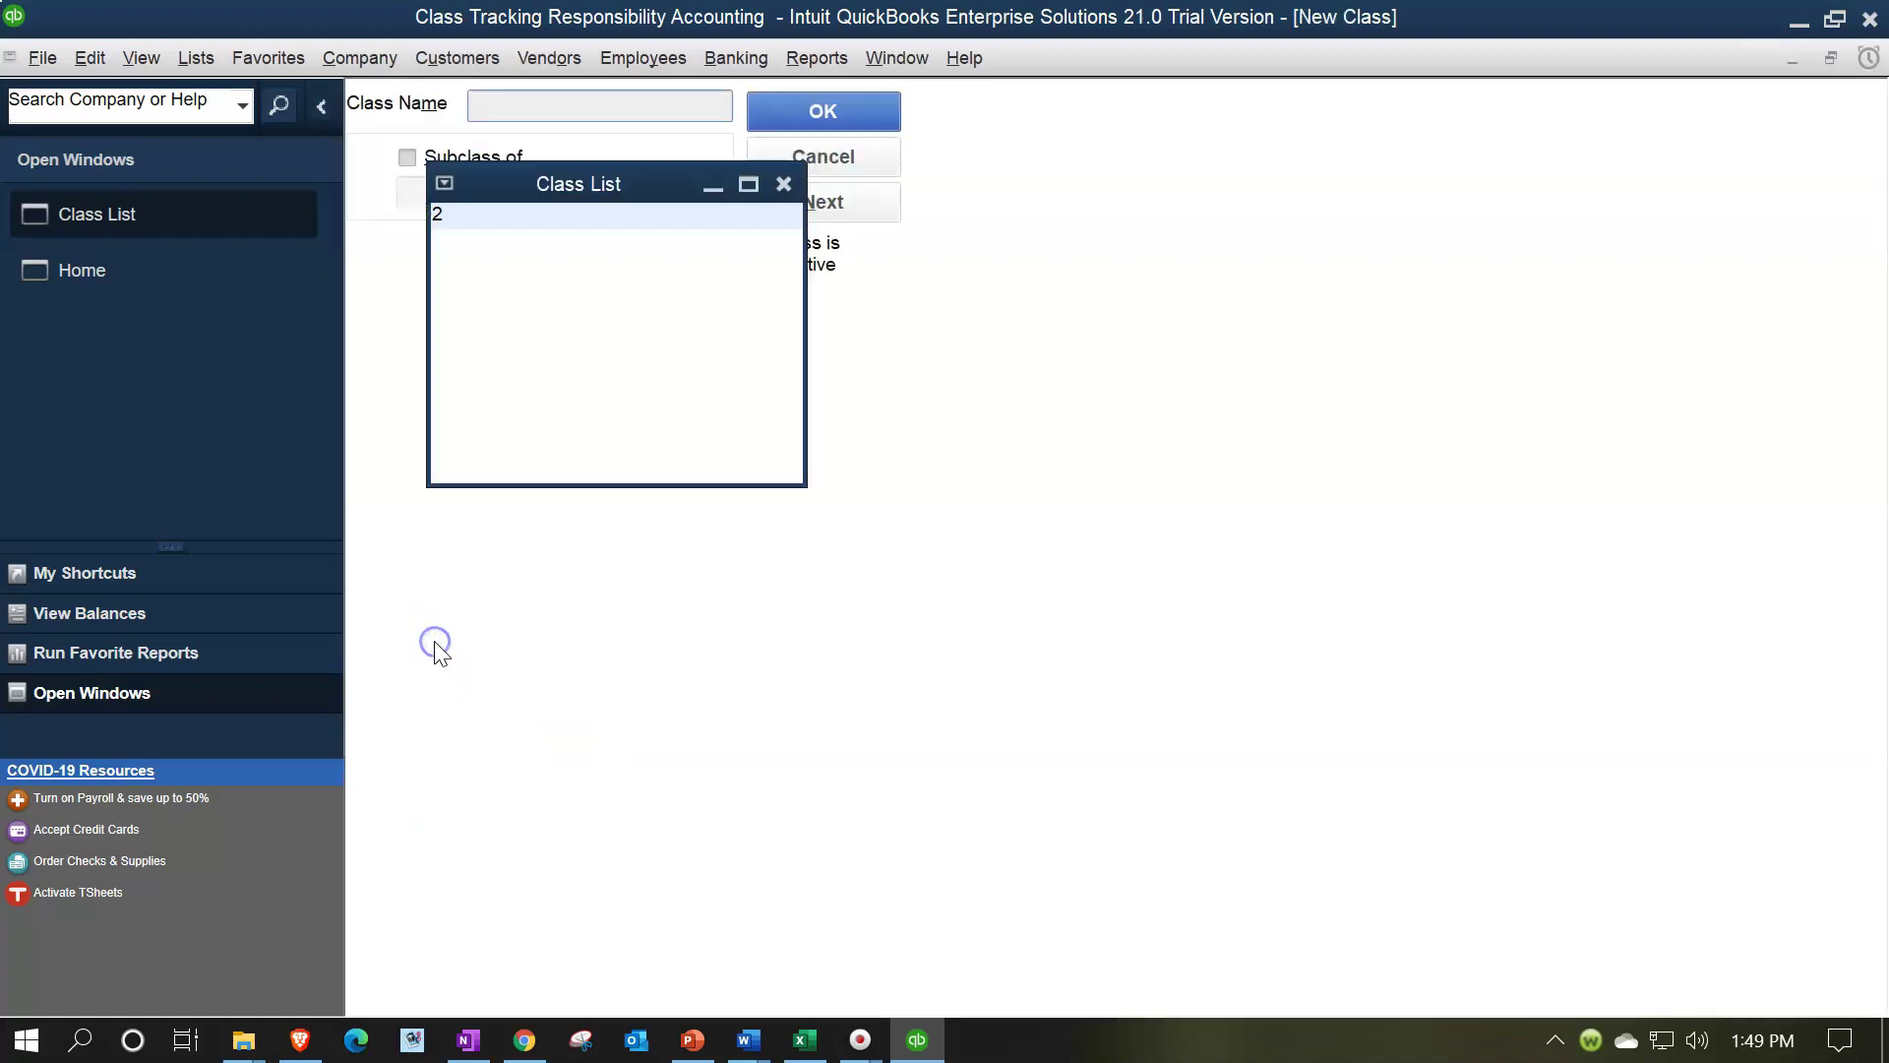
type("S")
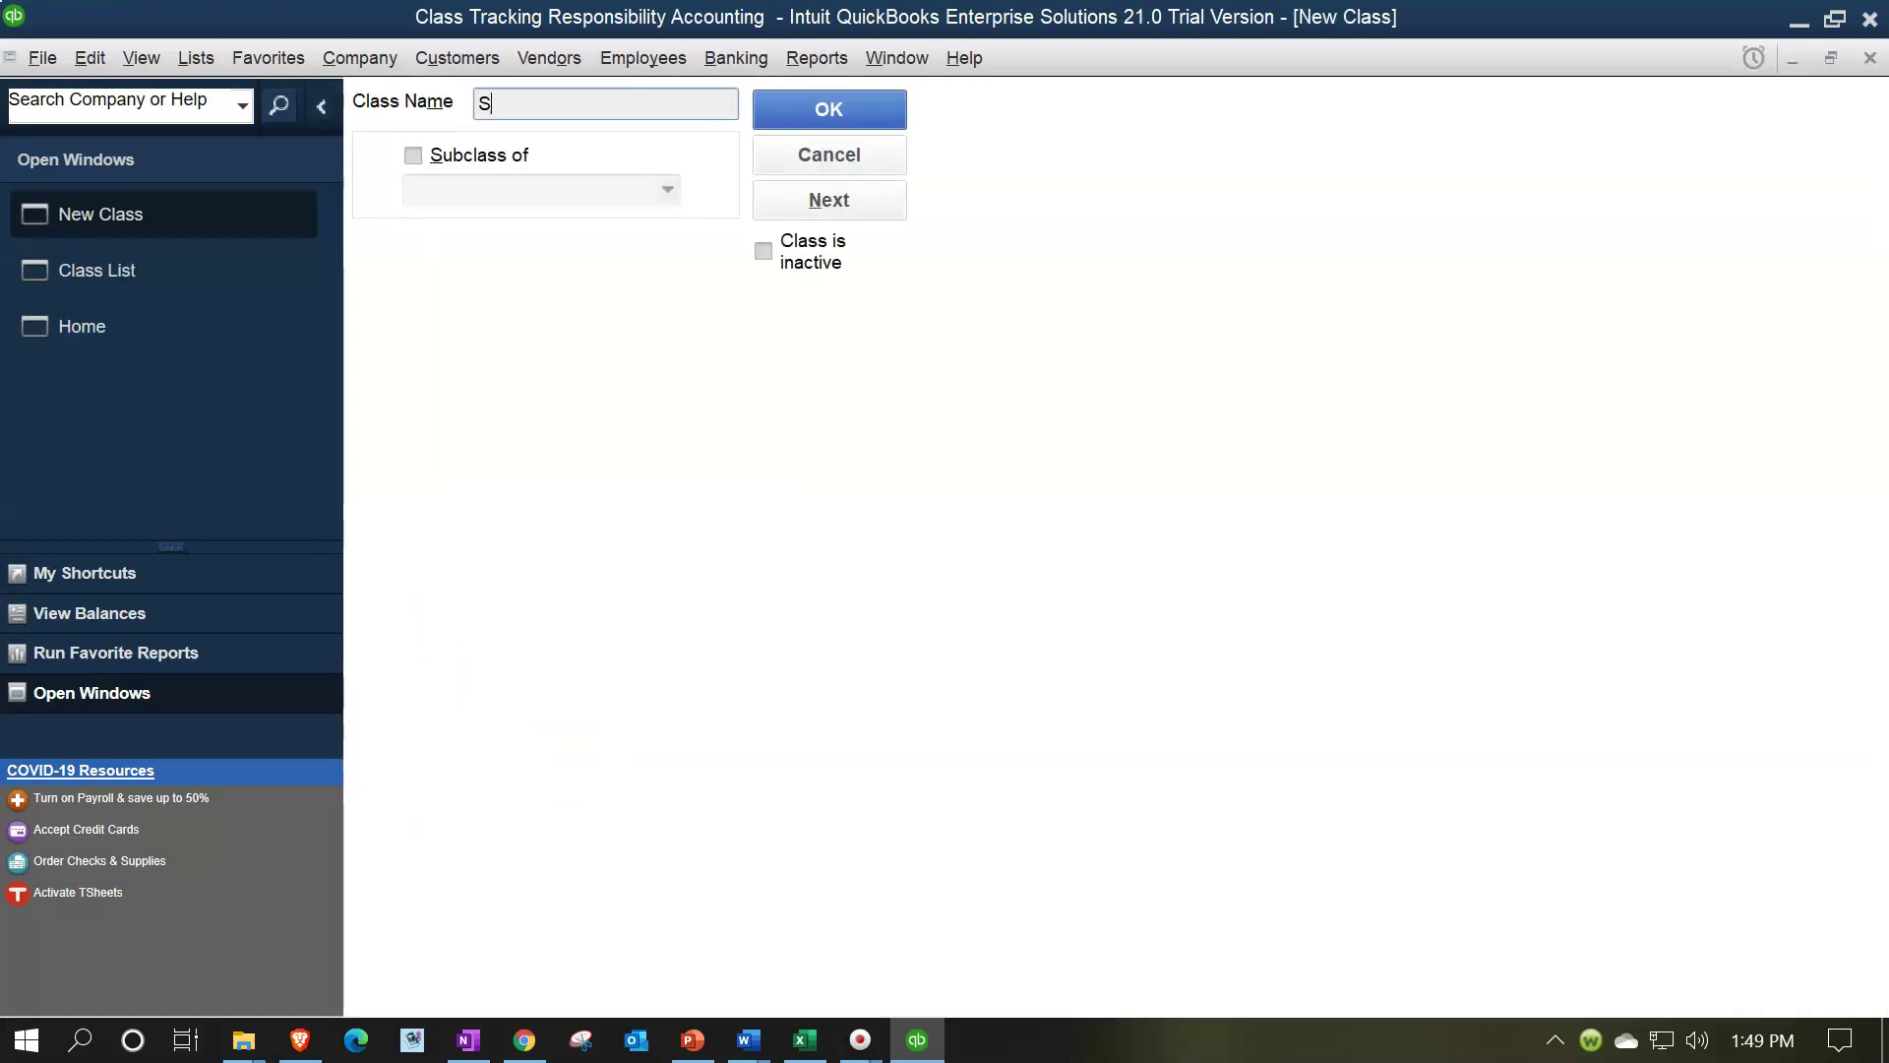
type("ervice Sub D1")
key("Tab")
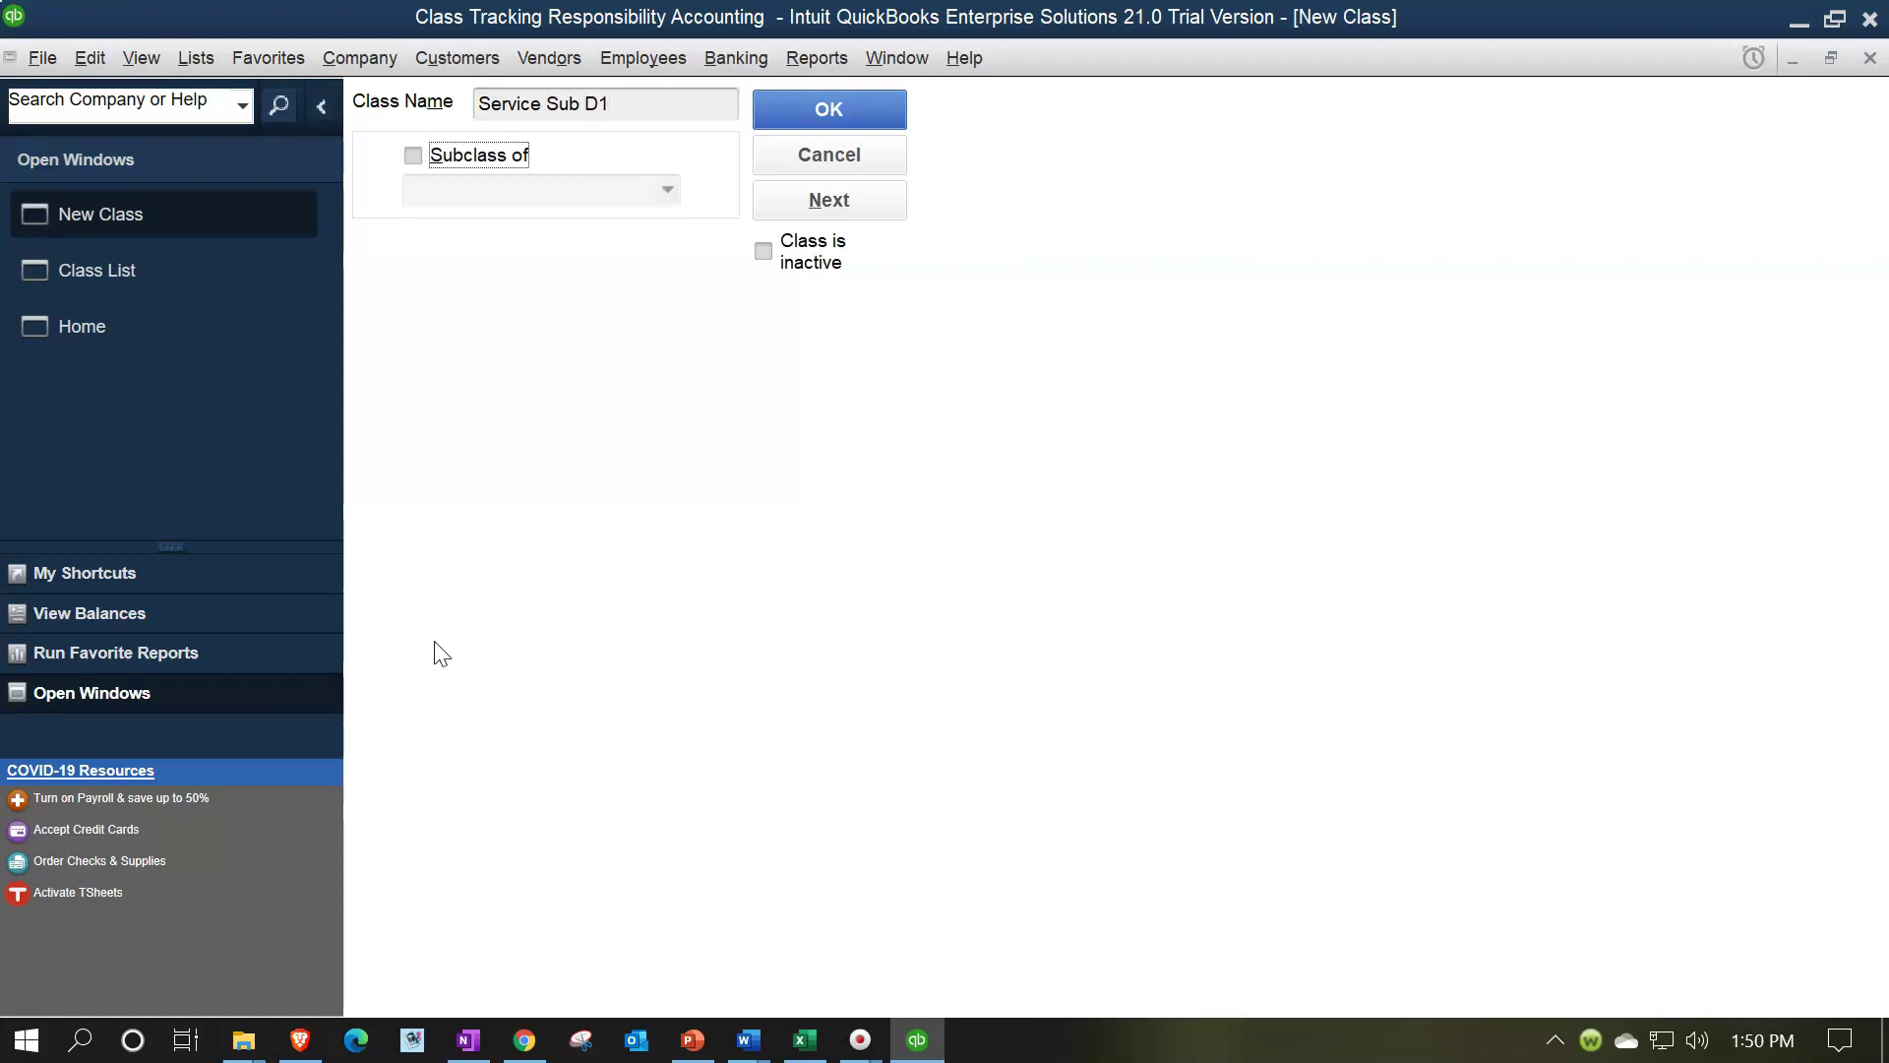
left_click(414, 157)
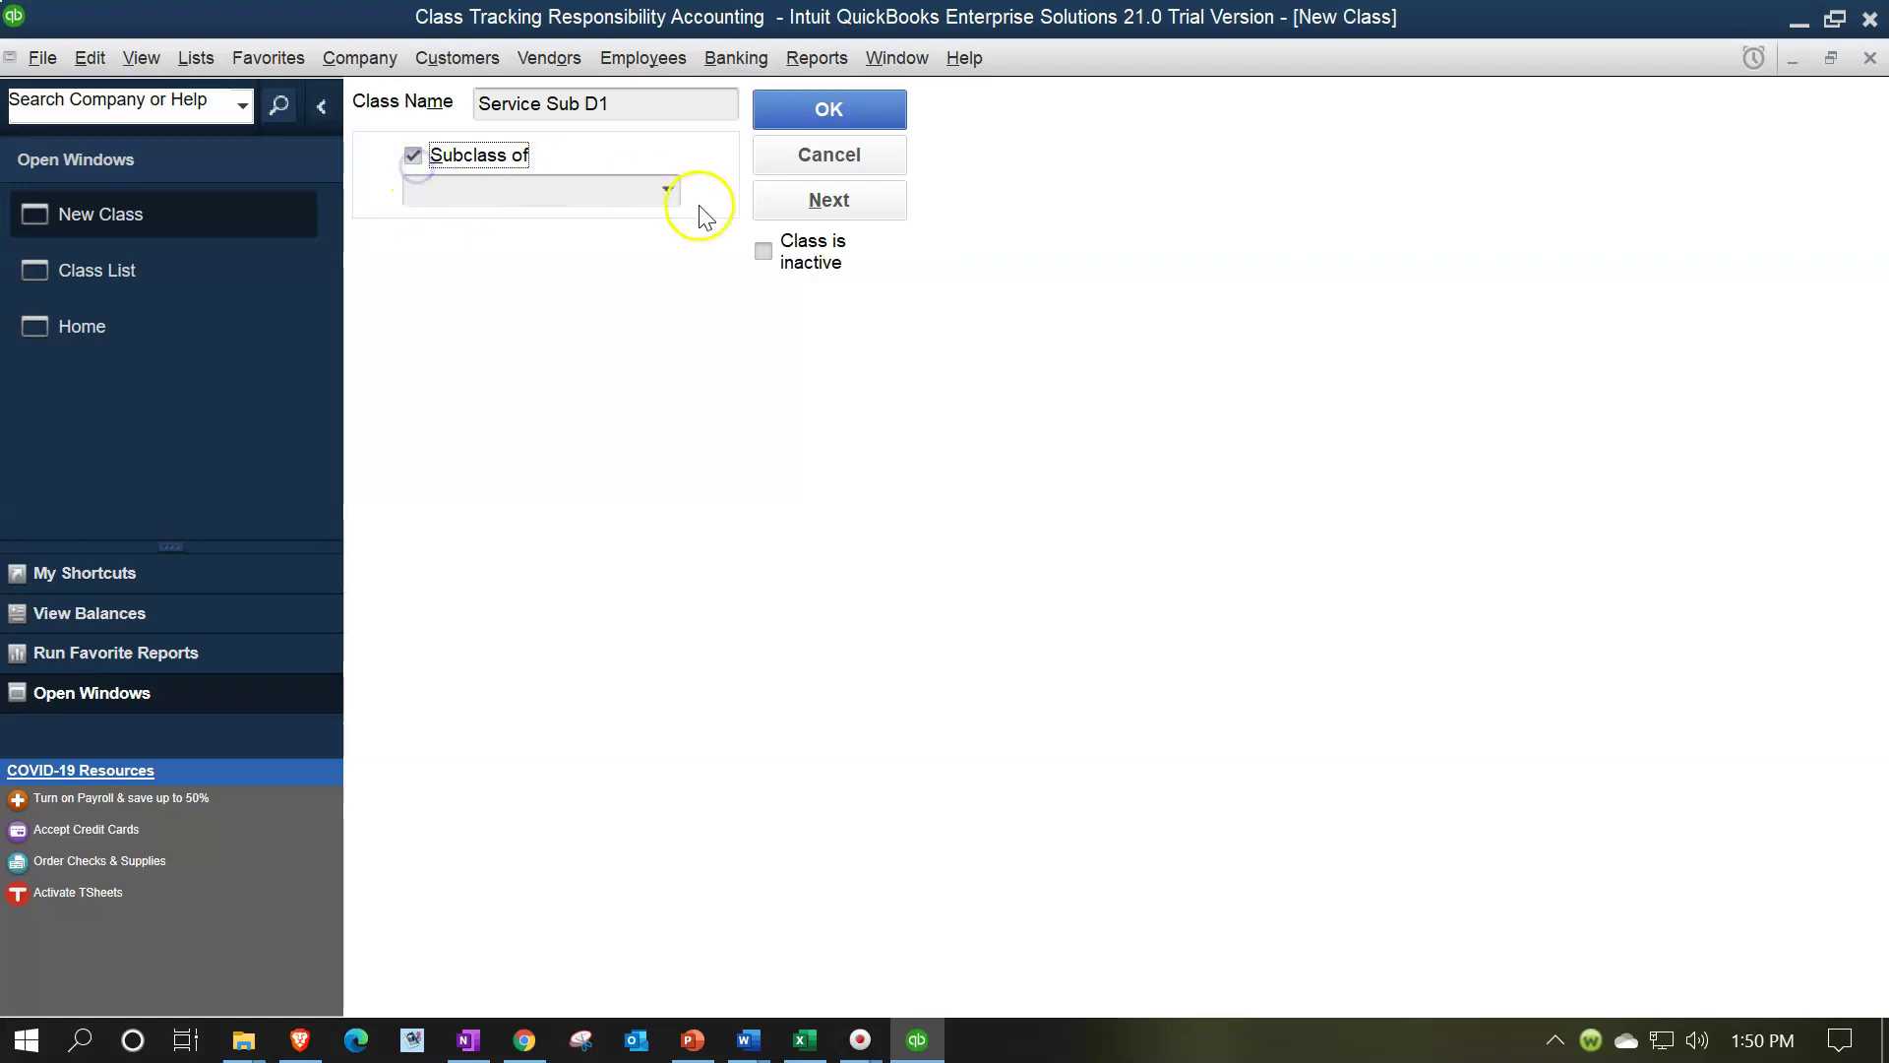
left_click(666, 193)
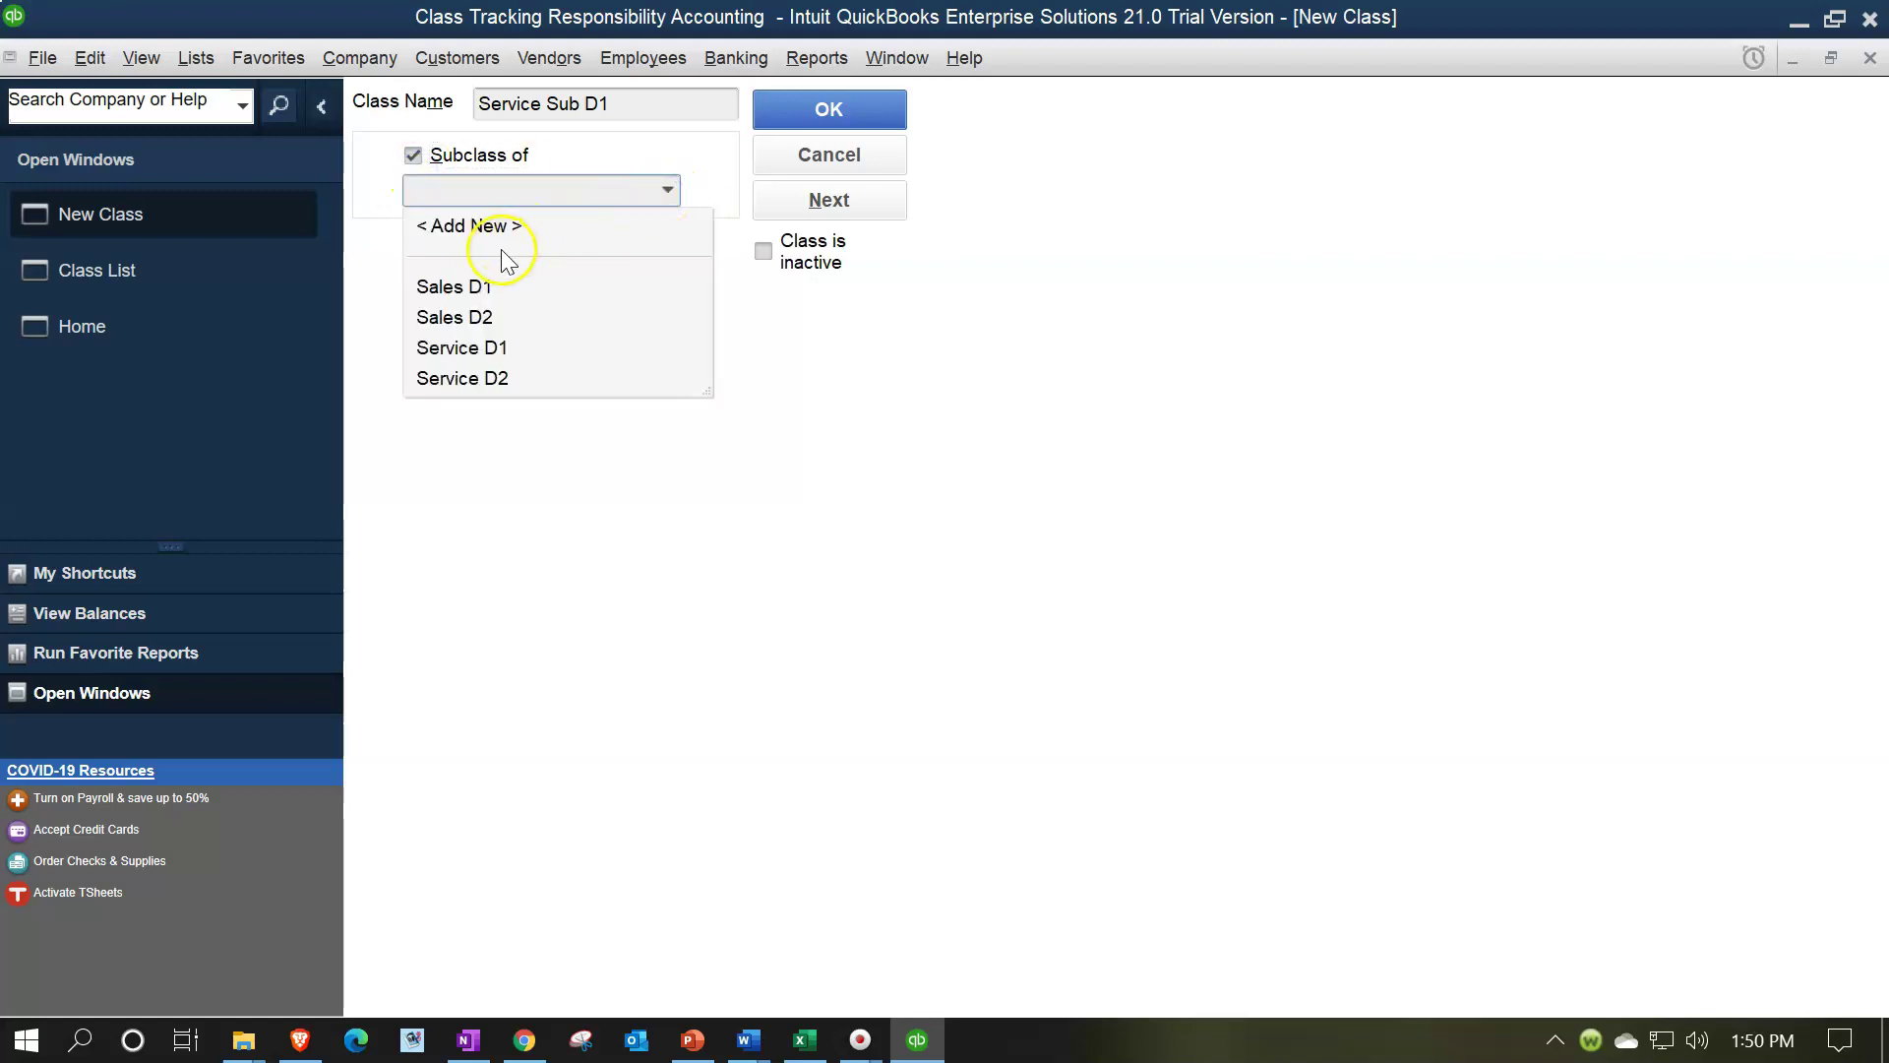
left_click(479, 288)
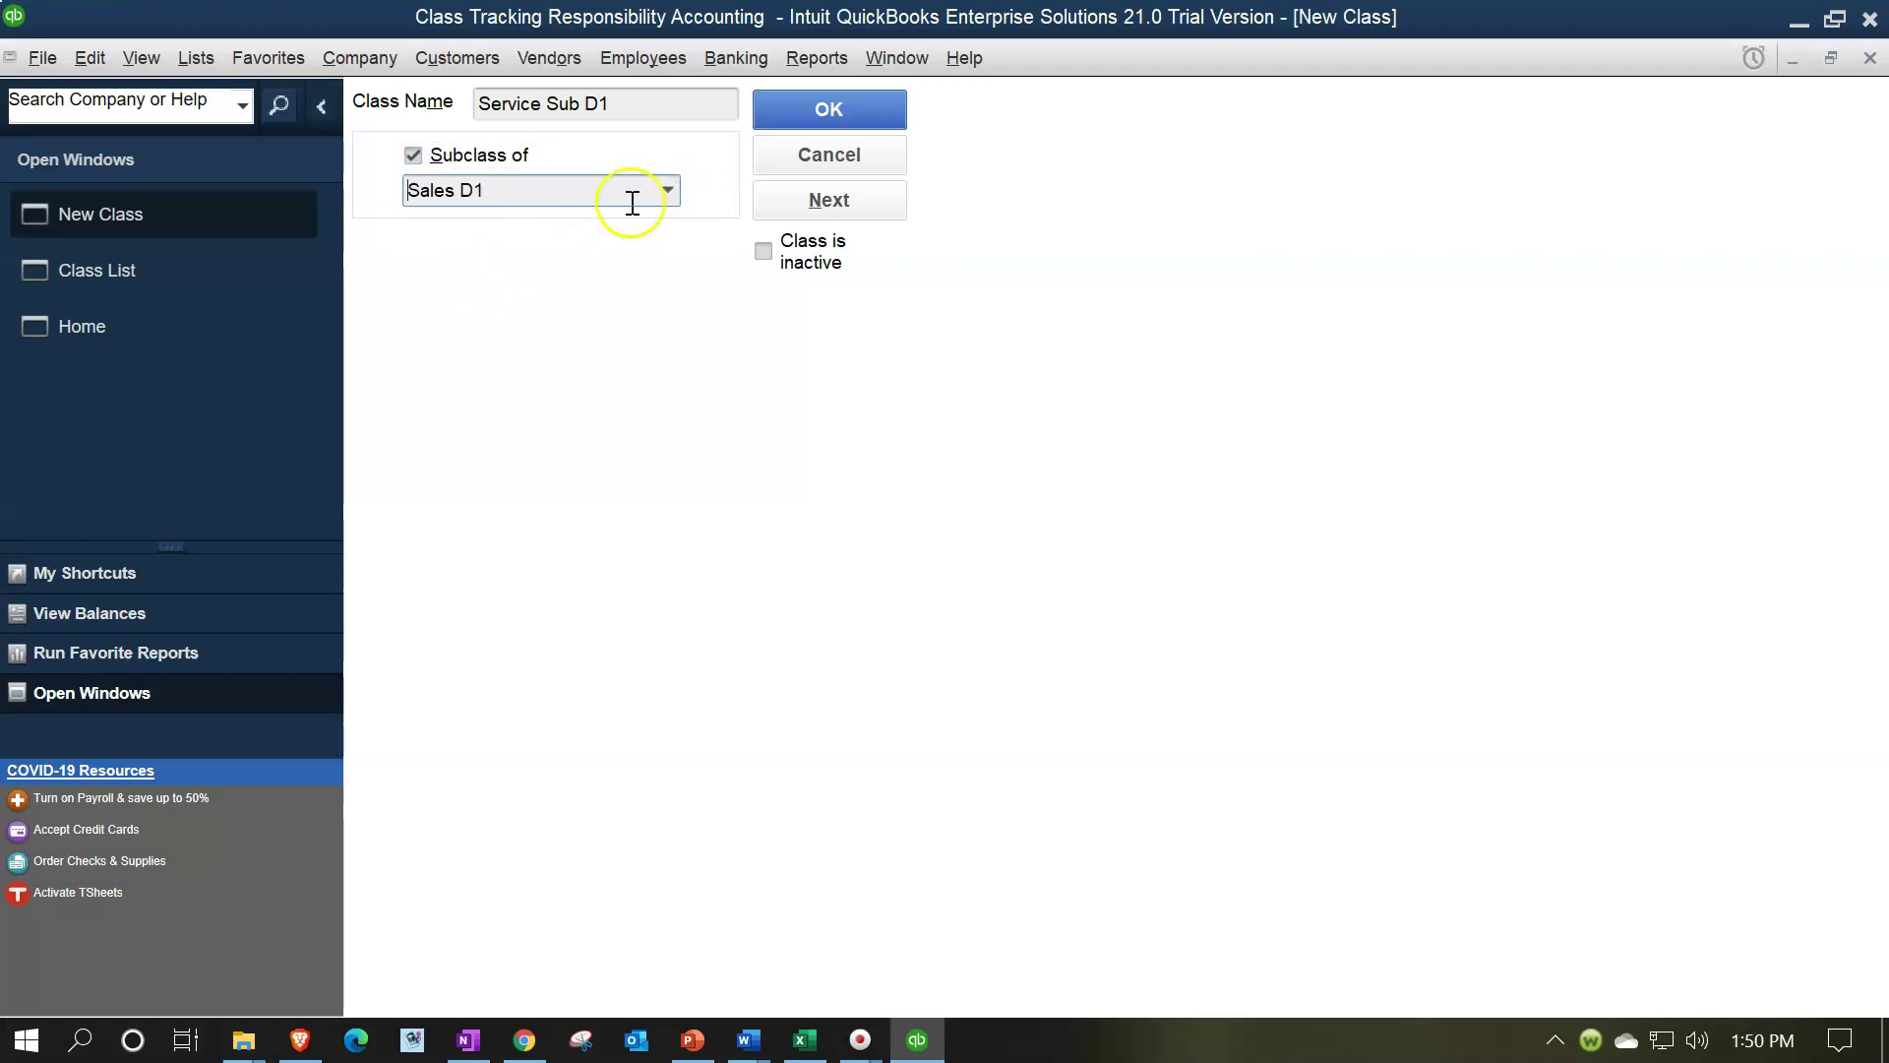
left_click(782, 114)
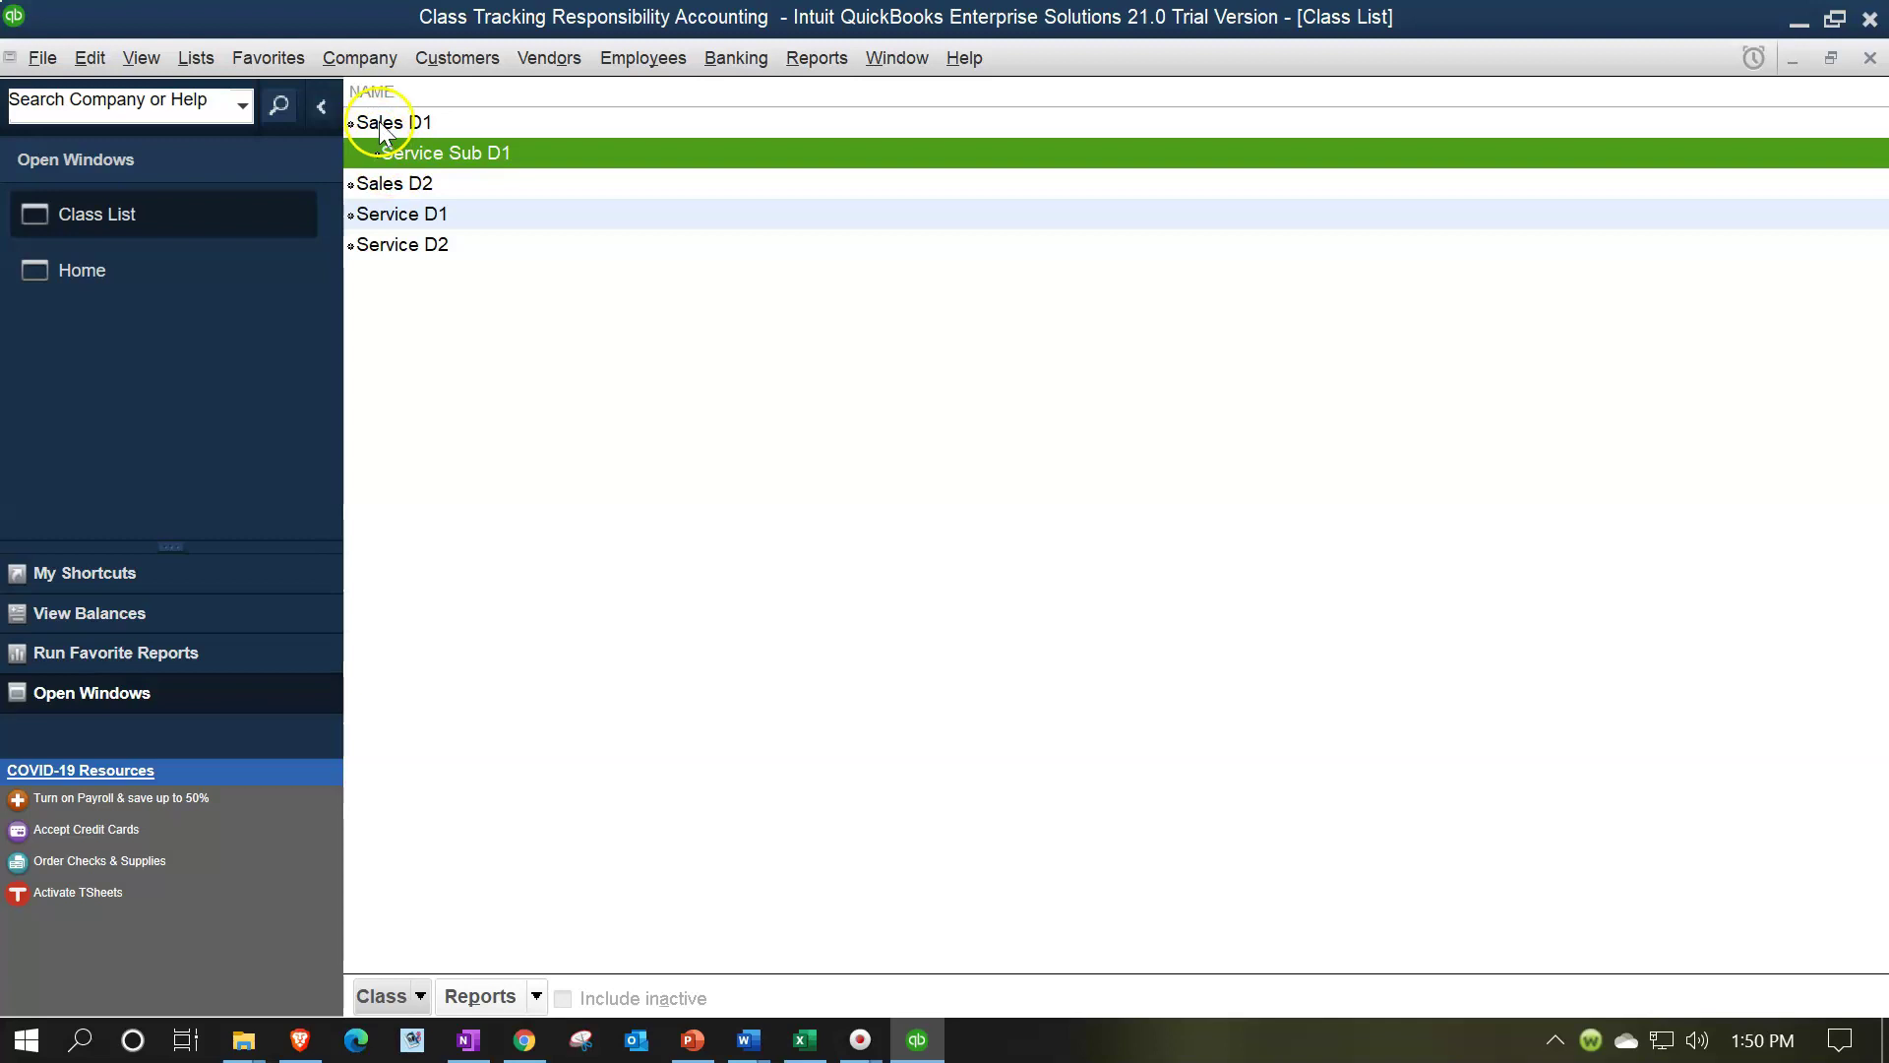
Add a class named "Service Sub D2" as a subclass of Sales D2.
left_click(415, 998)
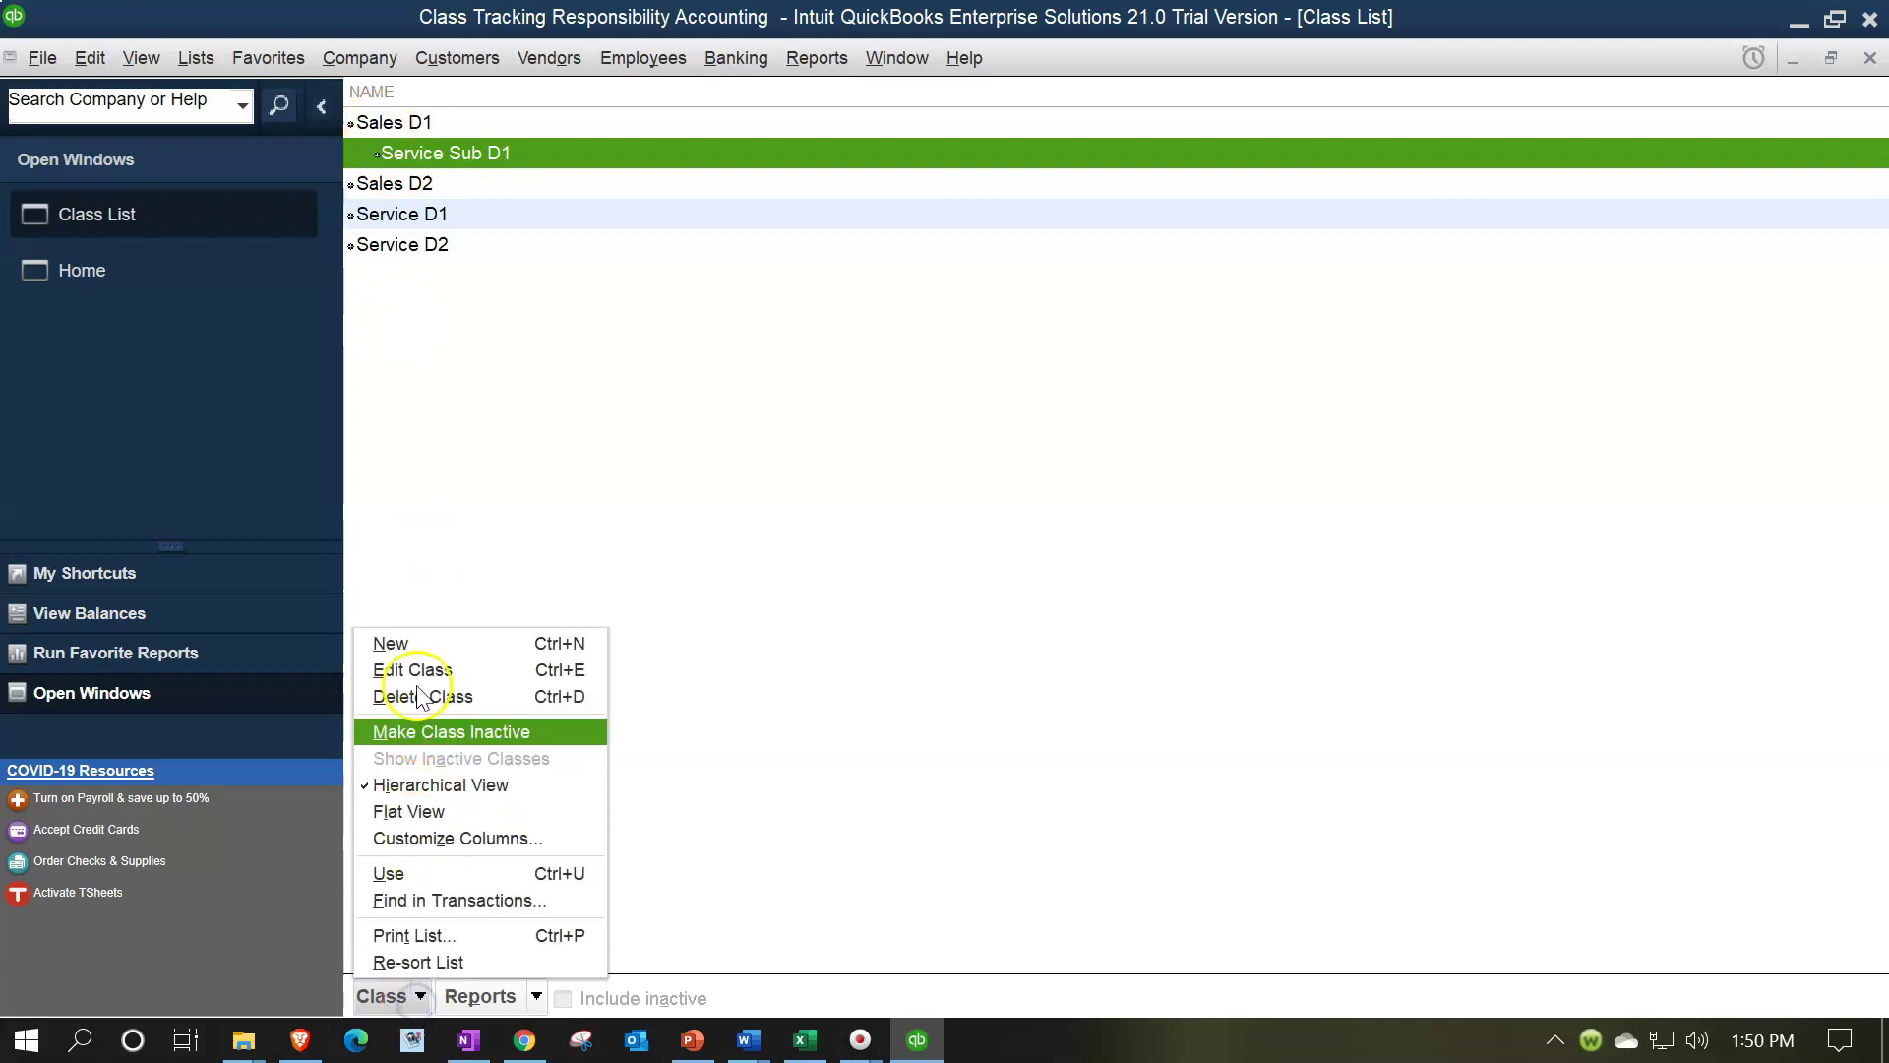
left_click(416, 646)
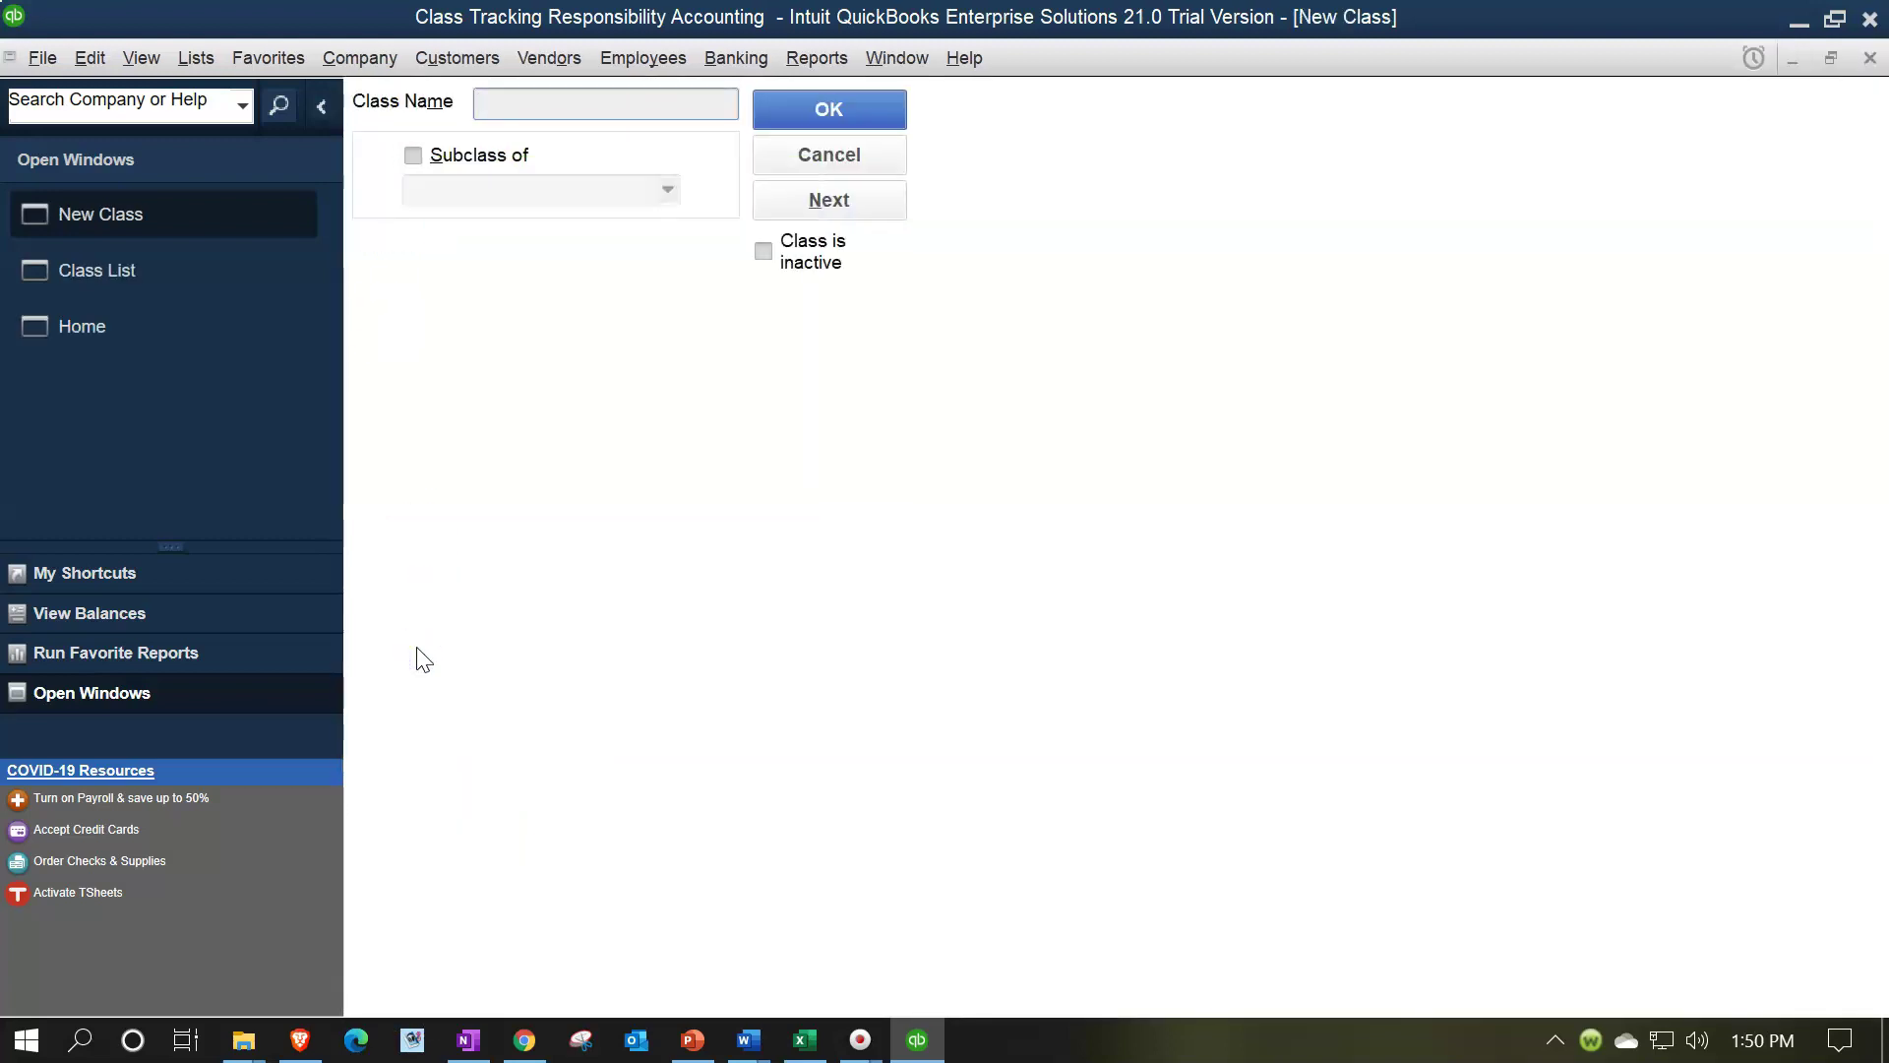
type("Service Sub D2")
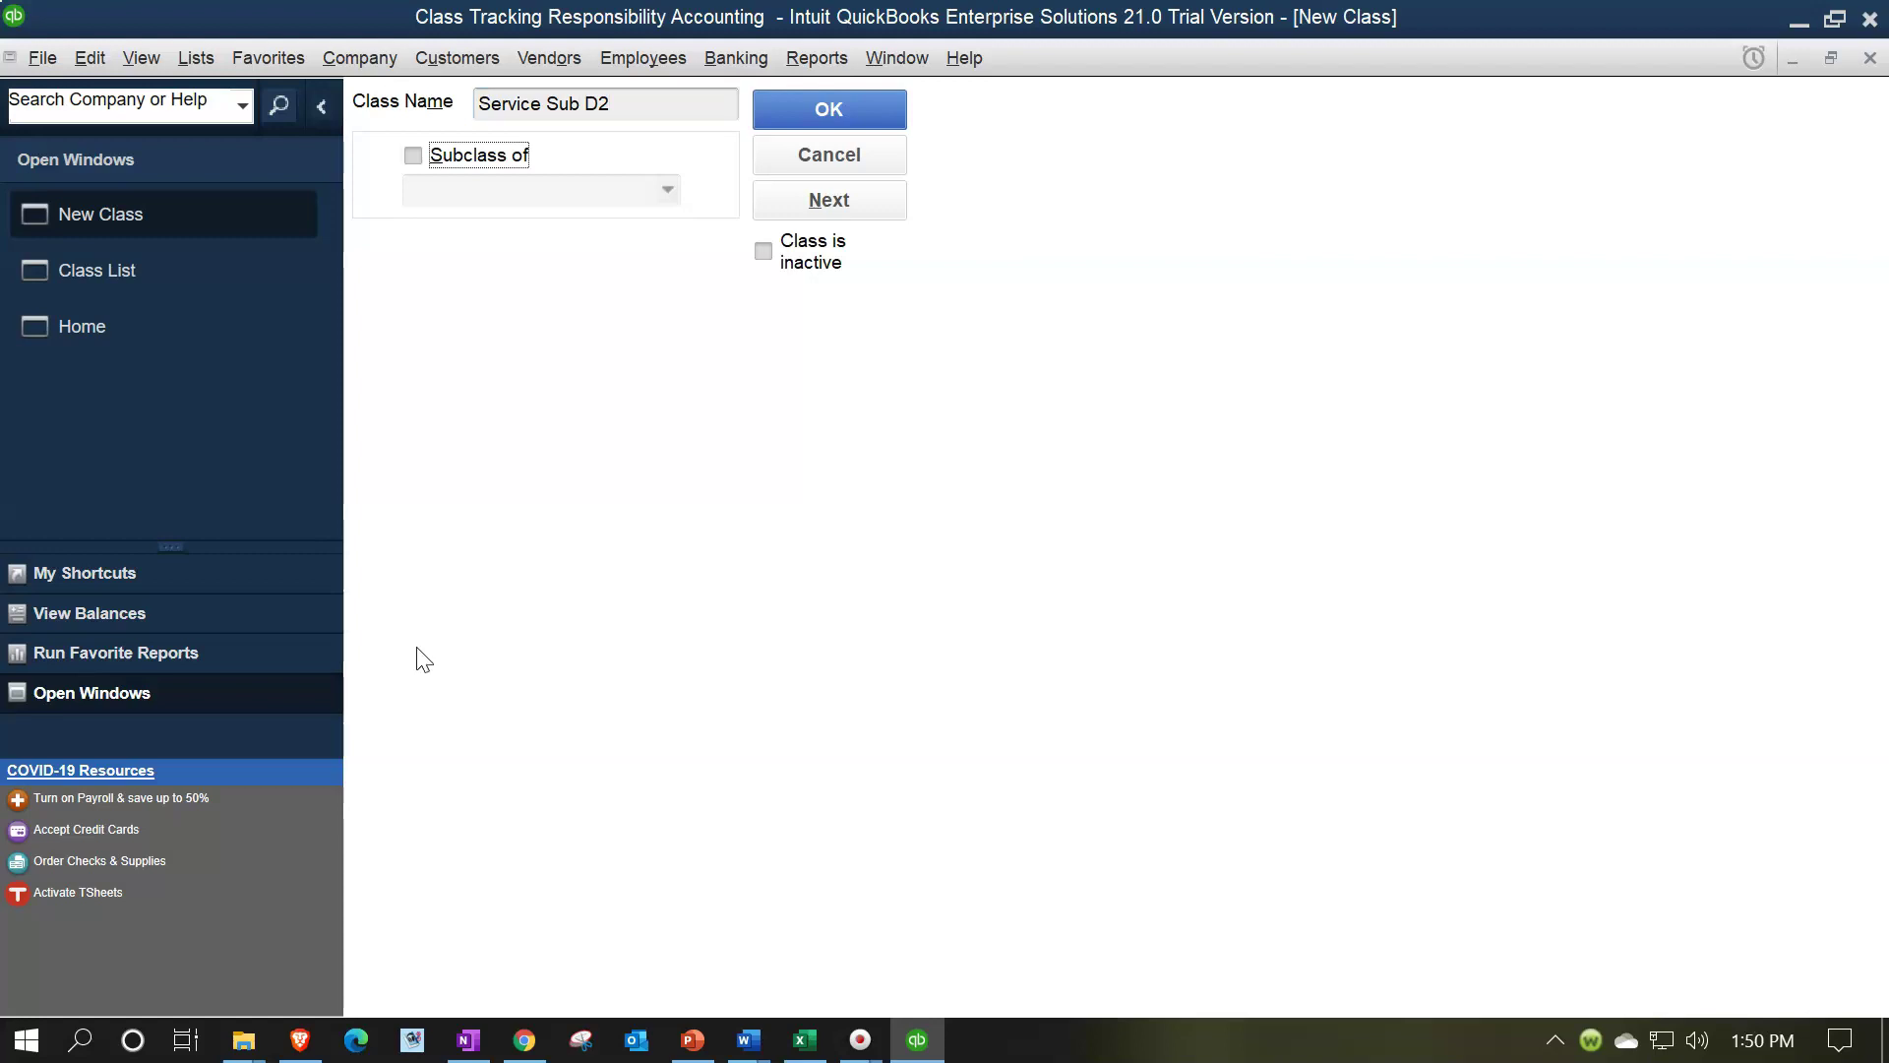
left_click(423, 158)
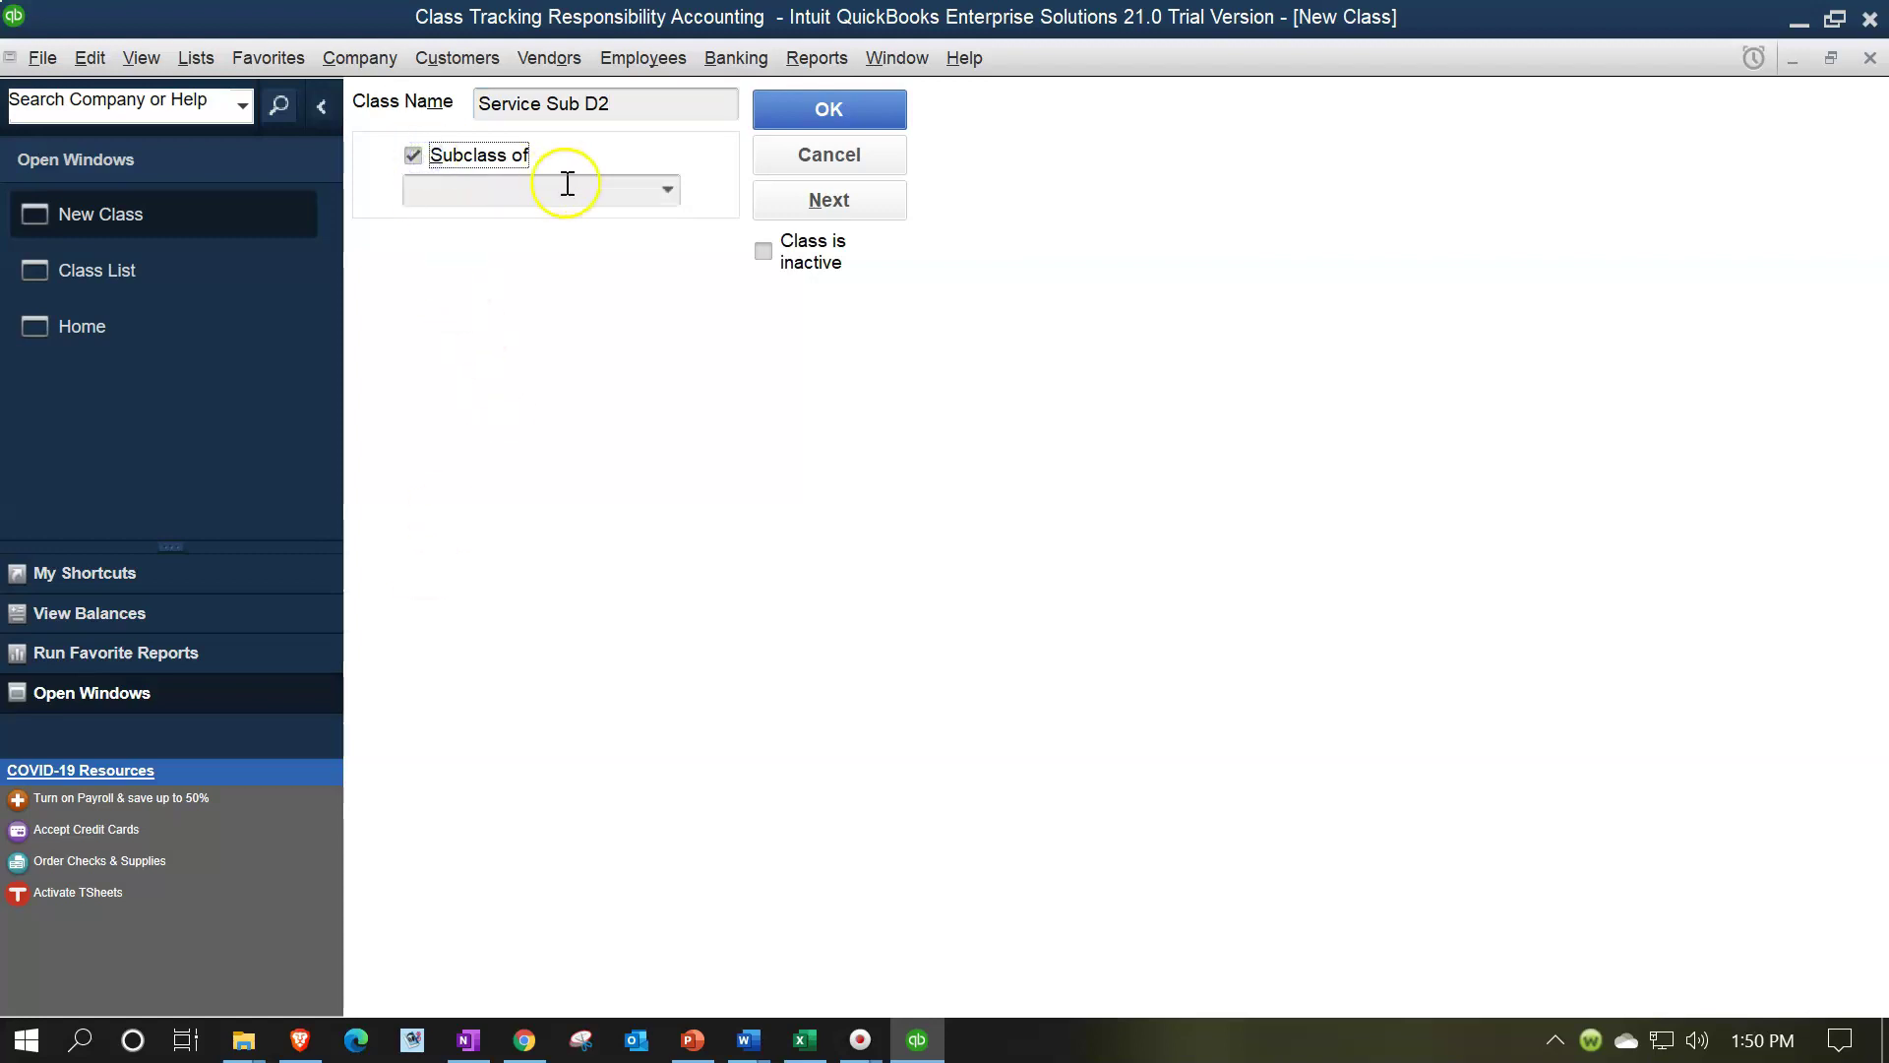
left_click(671, 190)
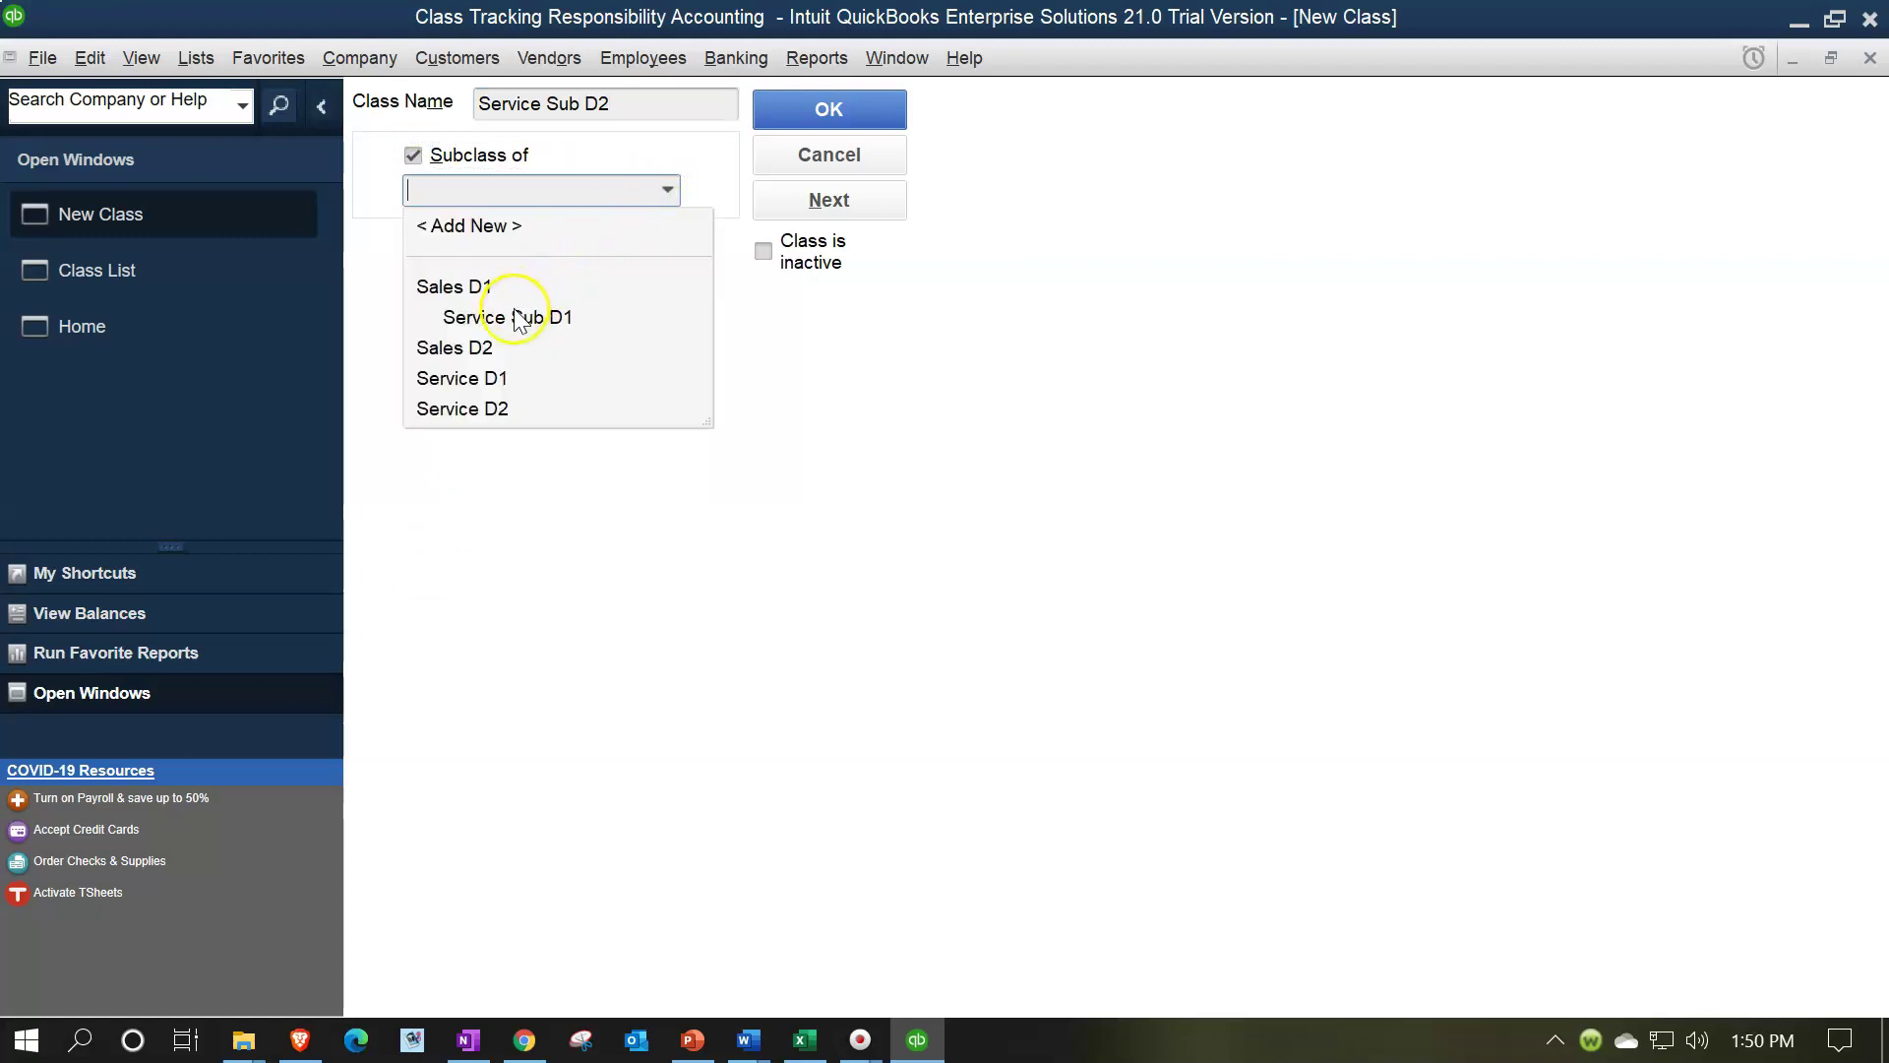
left_click(500, 347)
left_click(770, 114)
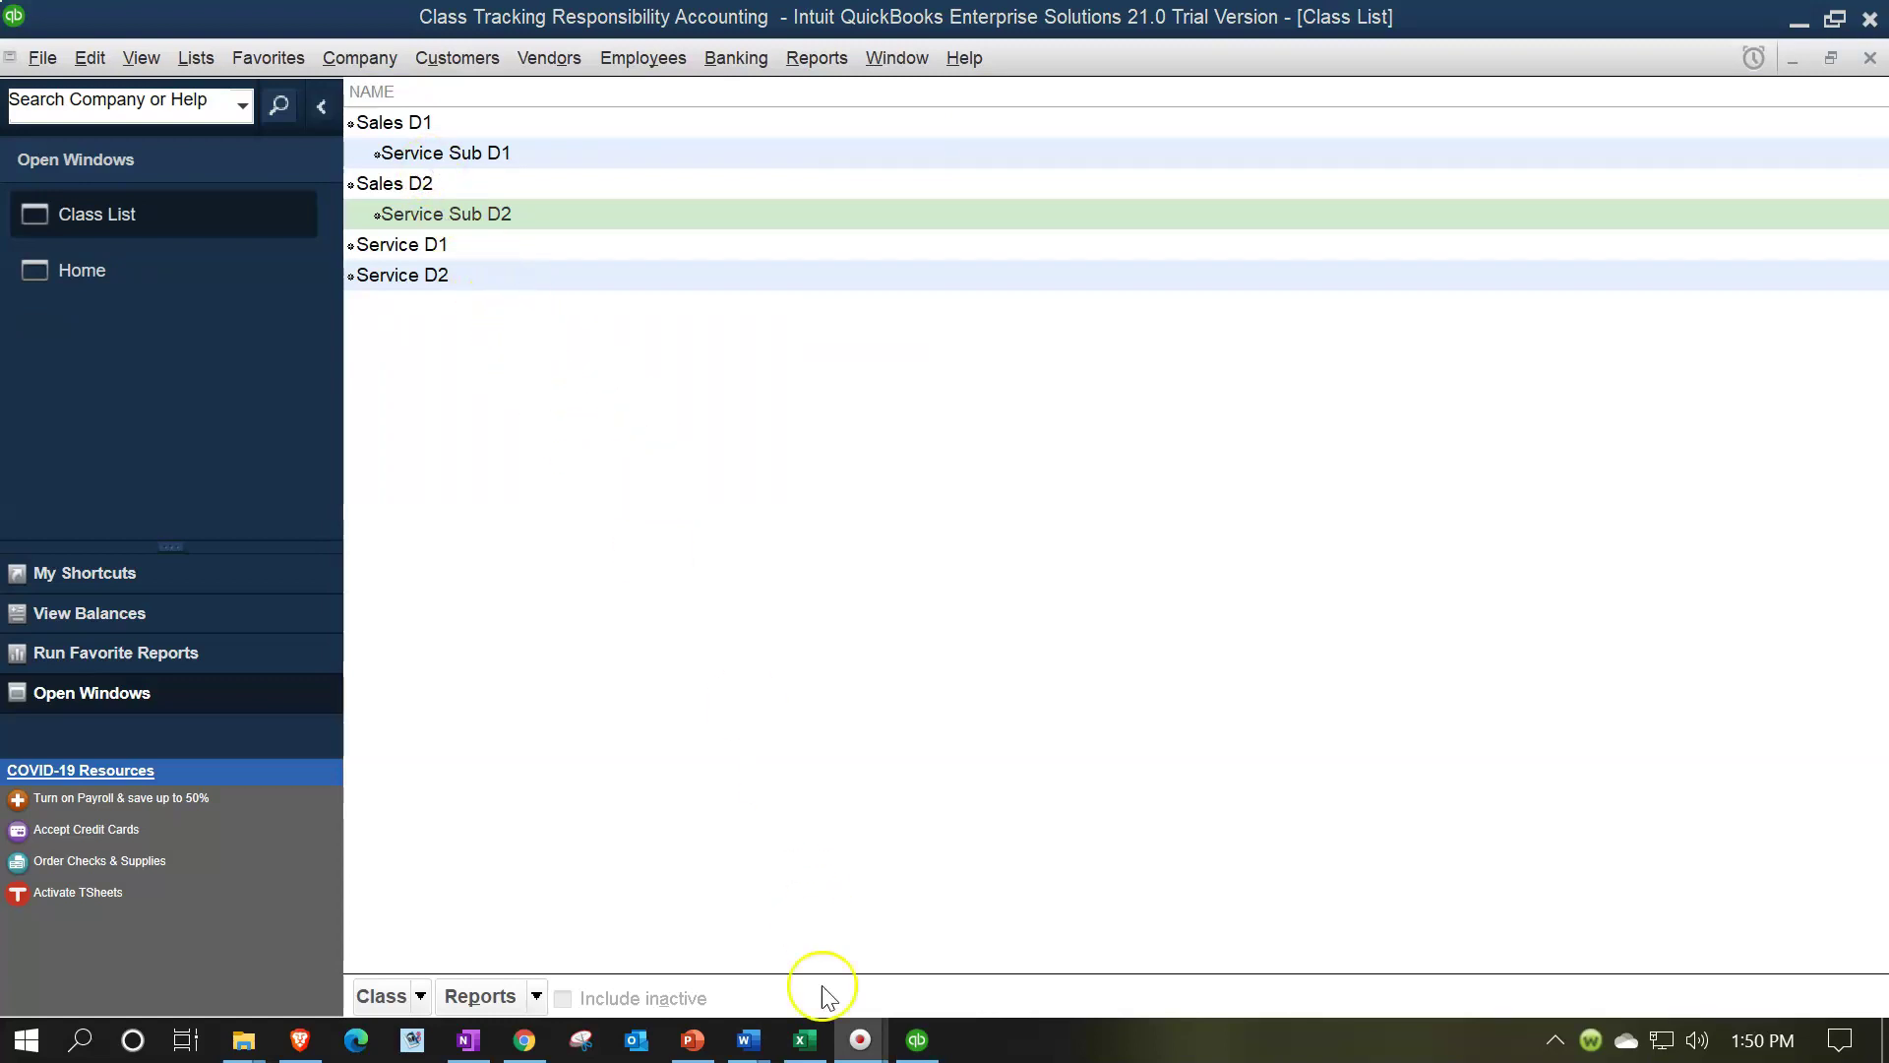
Switch to the Excel workbook and review the service and sales department columns of the expense allocation table.
left_click(807, 1040)
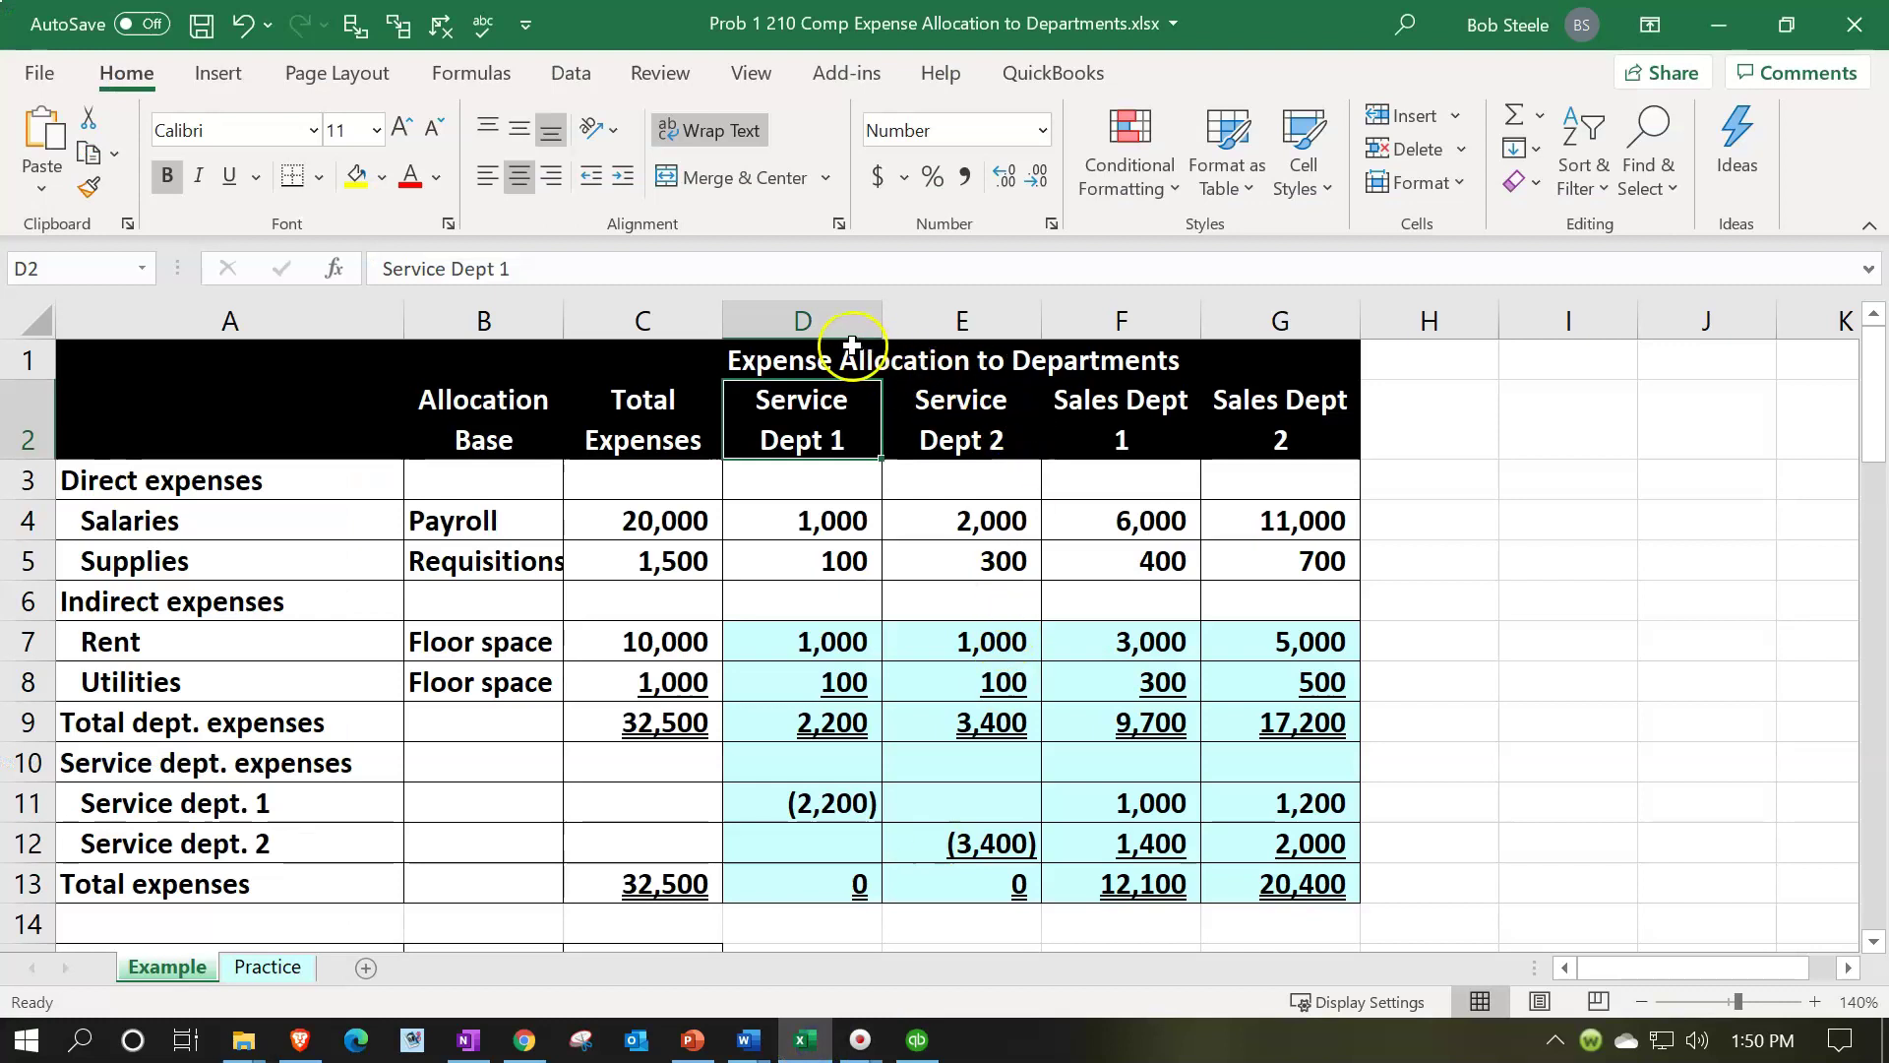
left_click_drag(852, 320, 1287, 329)
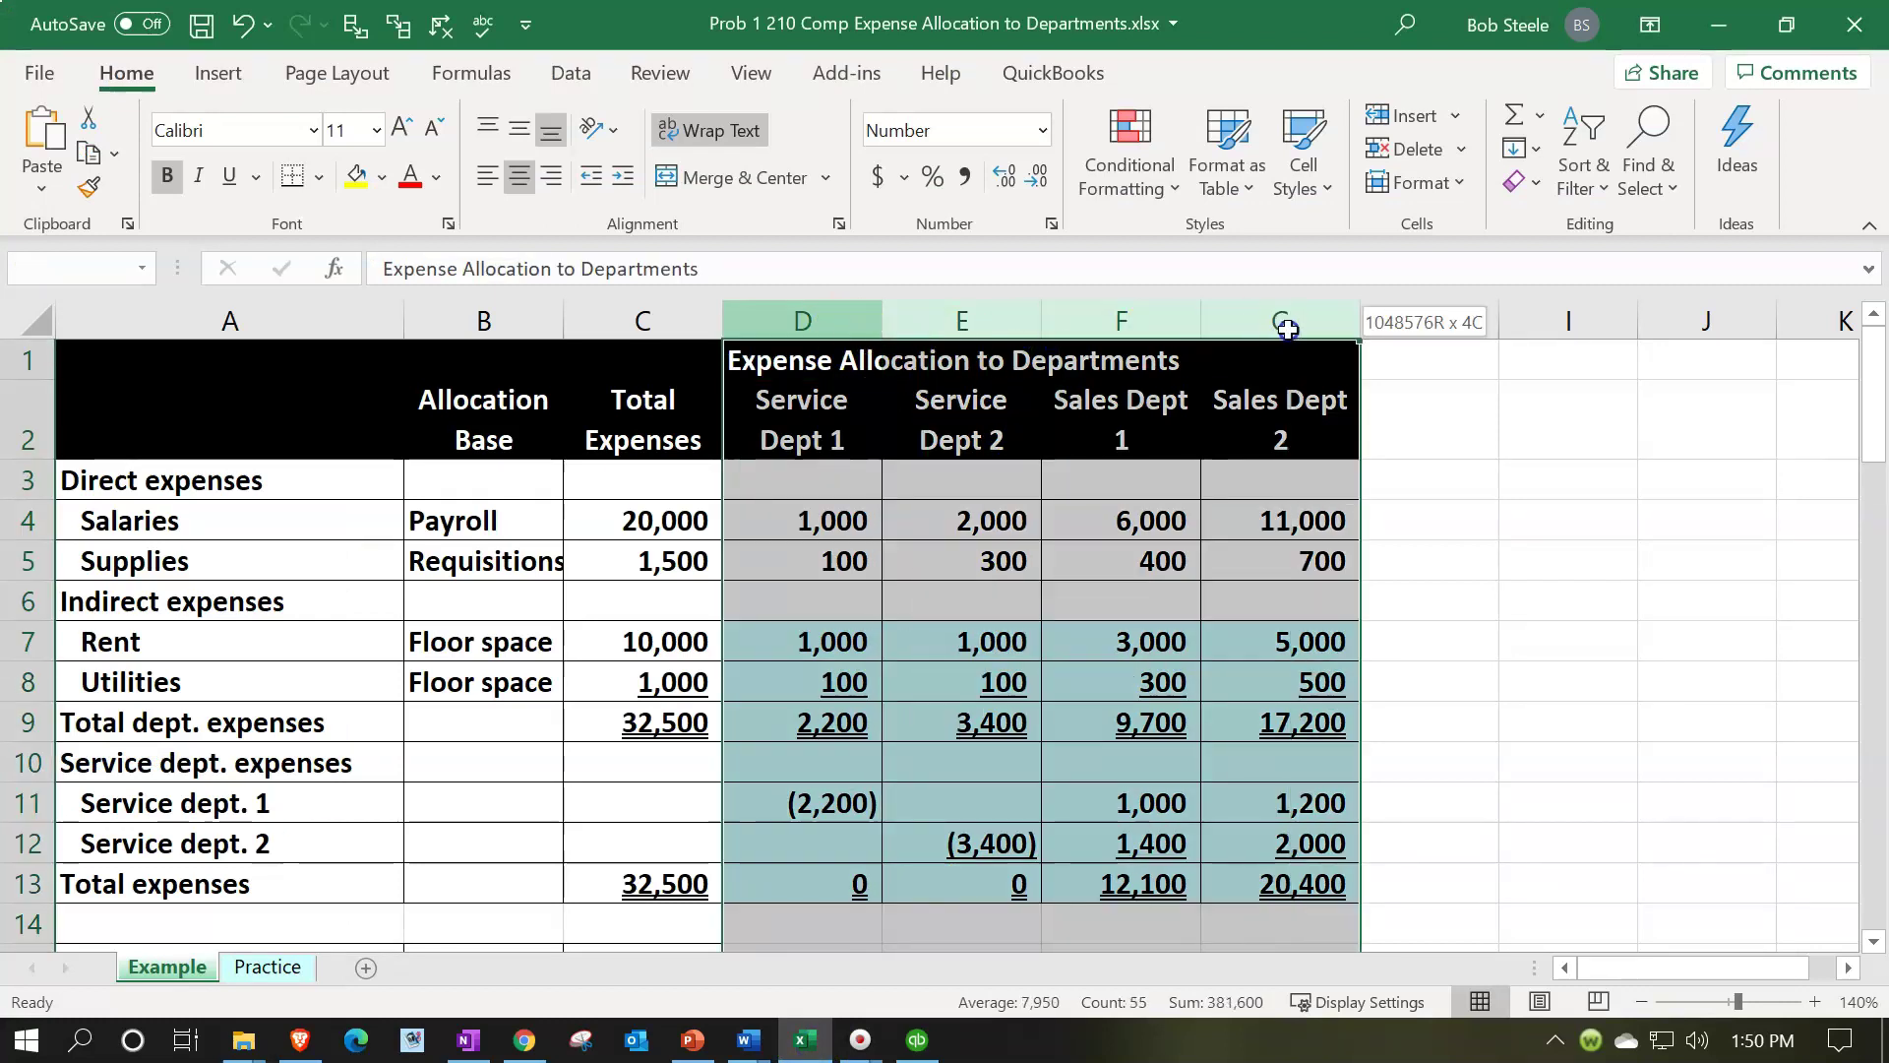
left_click(852, 507)
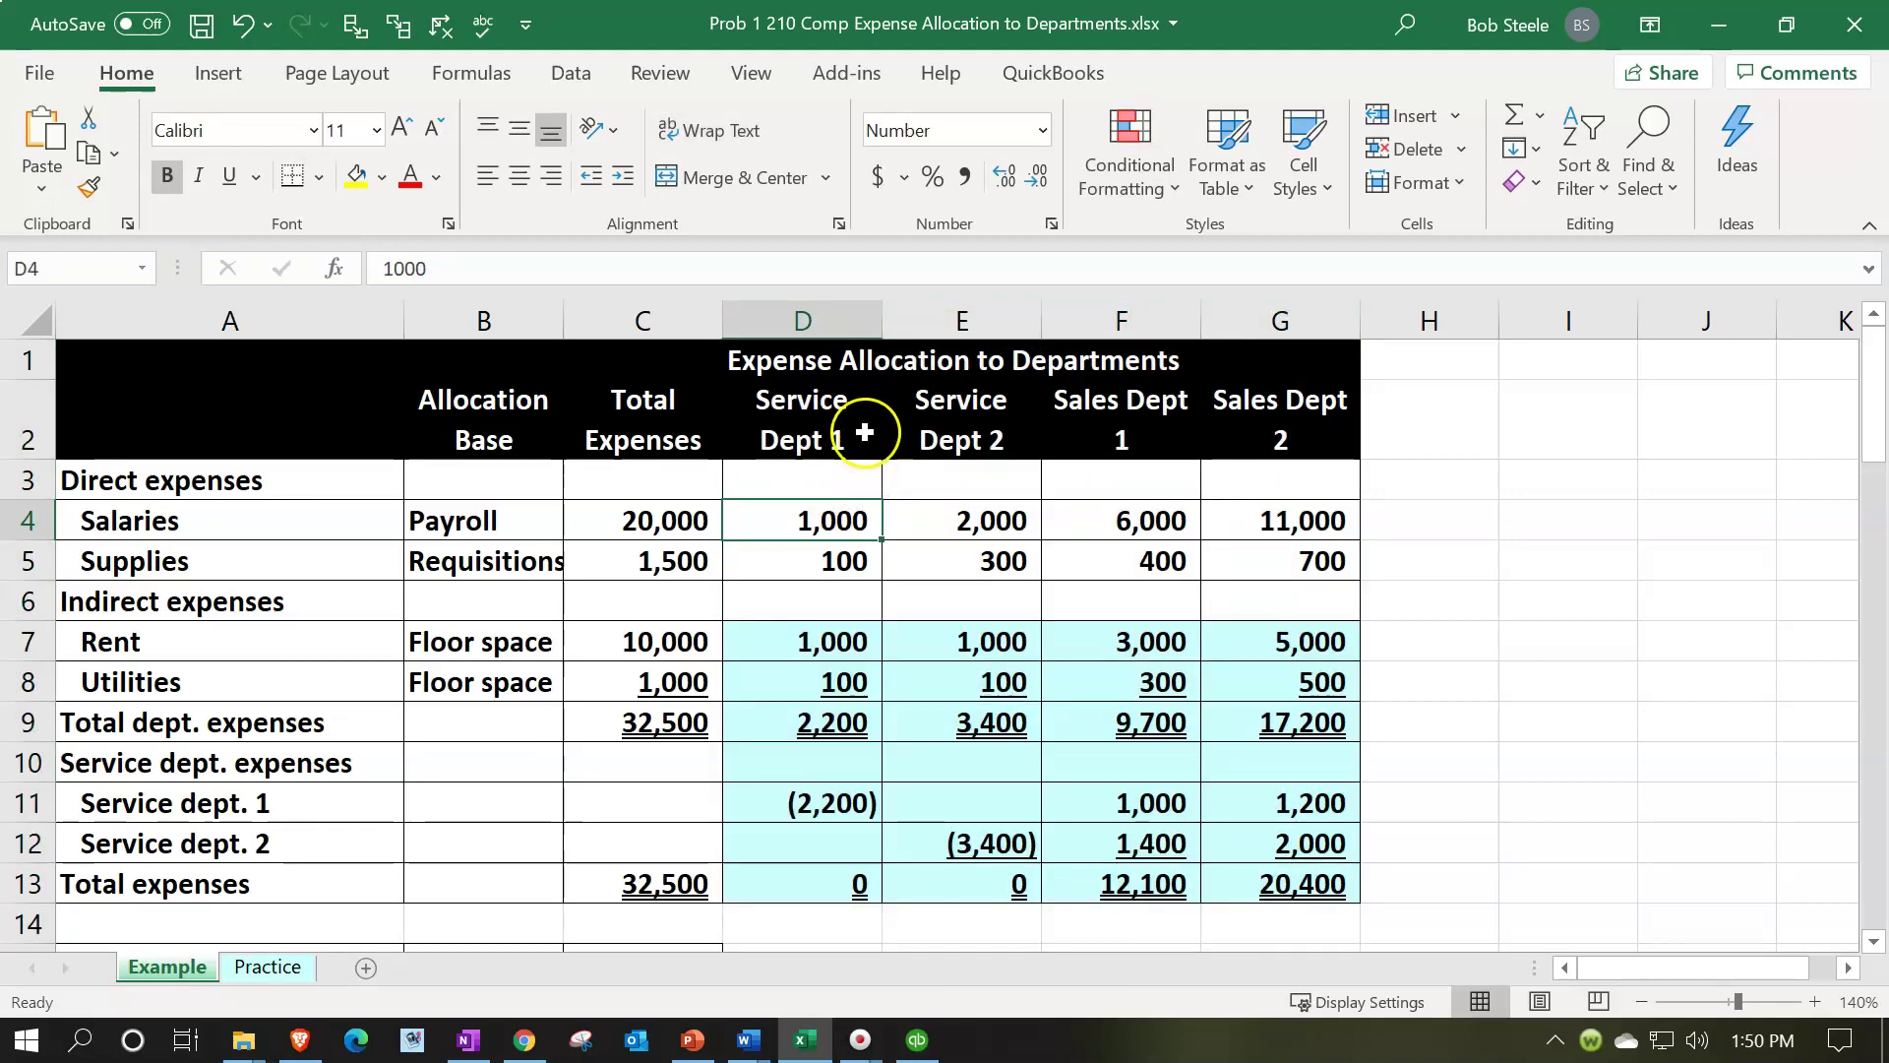
left_click(1070, 429)
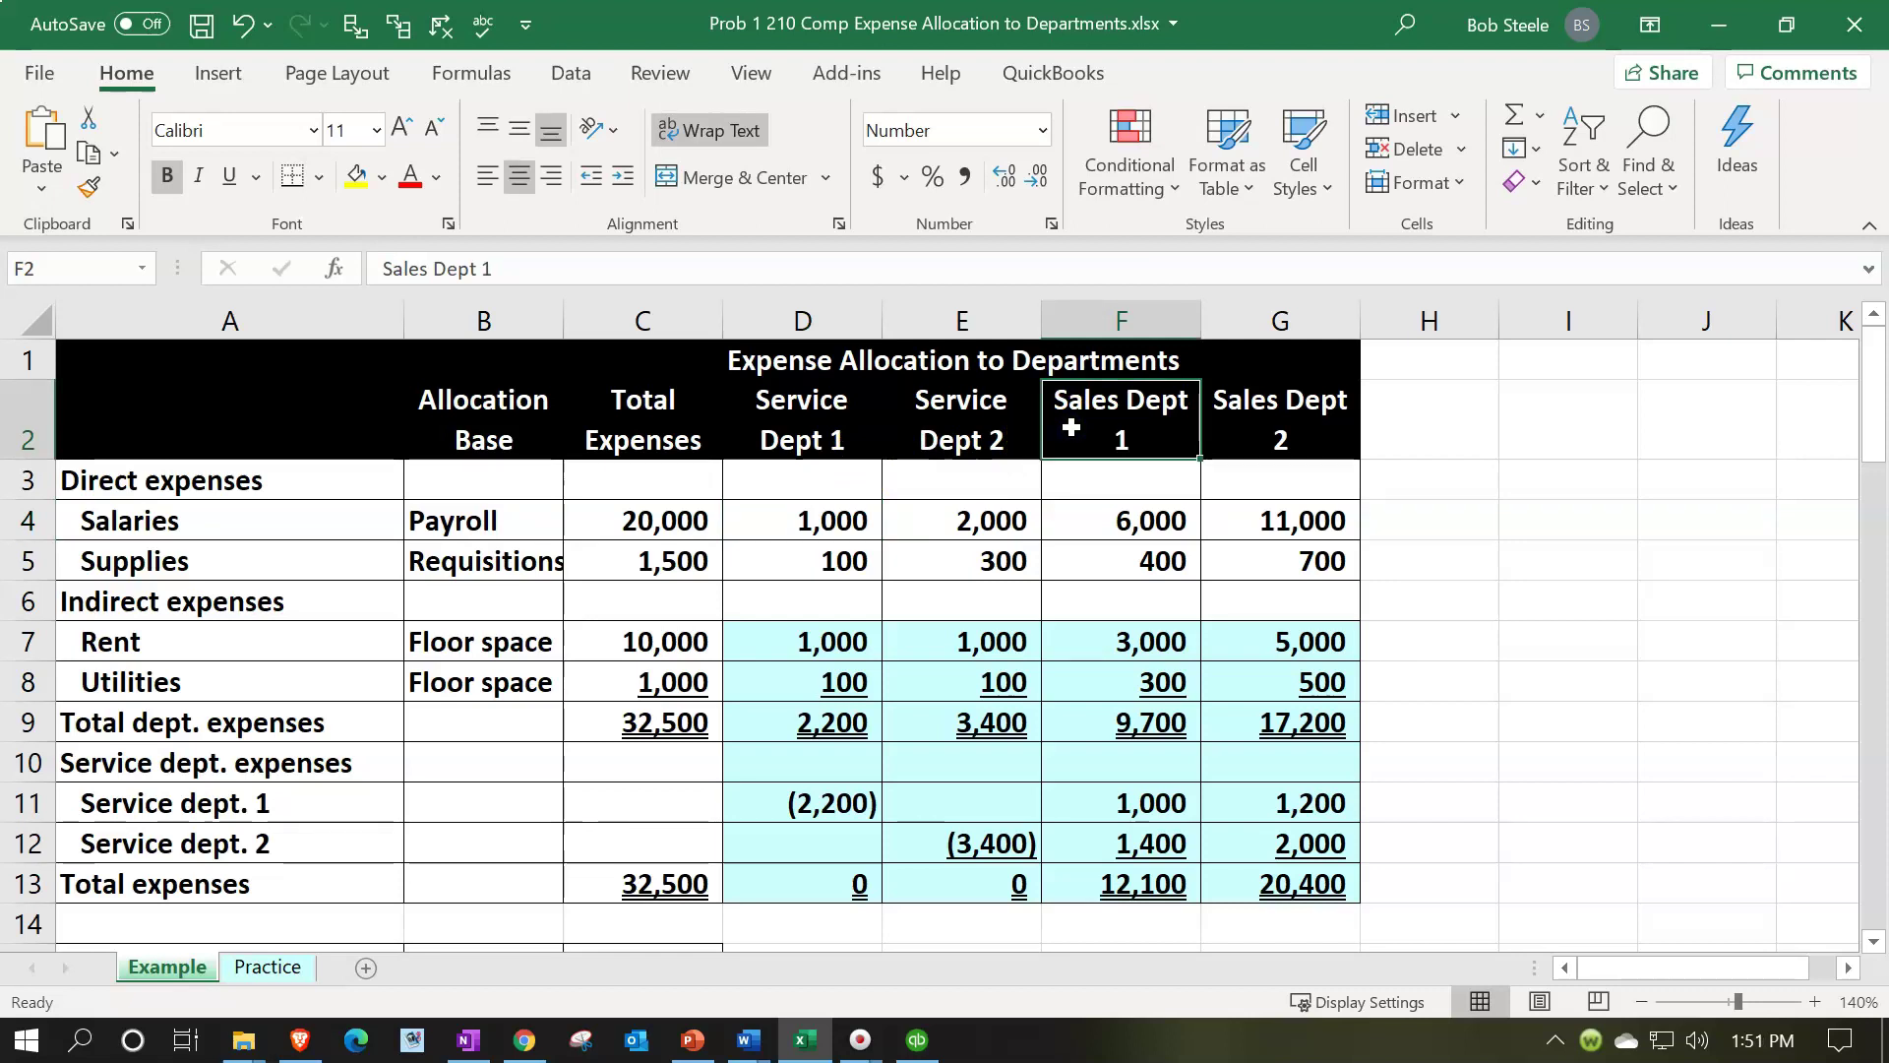
Examine how the departmental income statement presents Service Dept. 1 and 2 costs under the two sales departments.
scroll(1070, 429, "down", 9)
scroll(1071, 427, "down", 1)
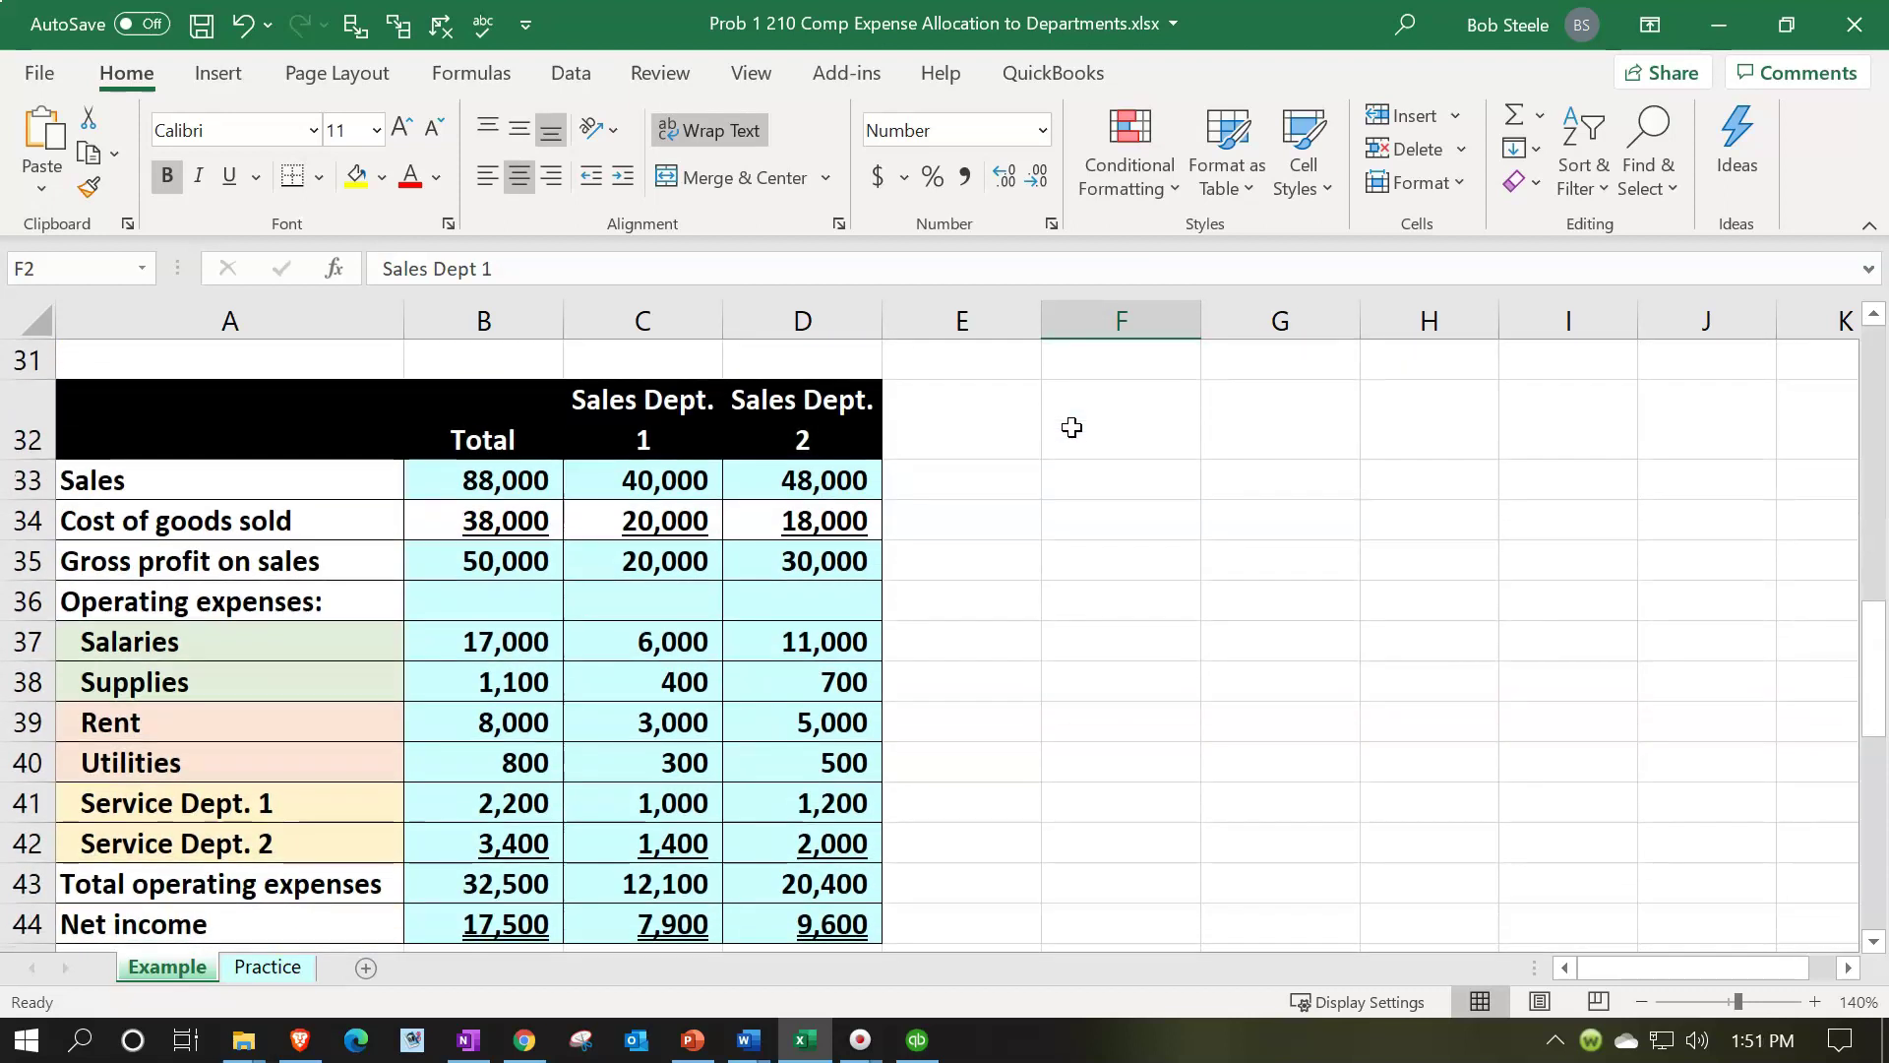
left_click(623, 439)
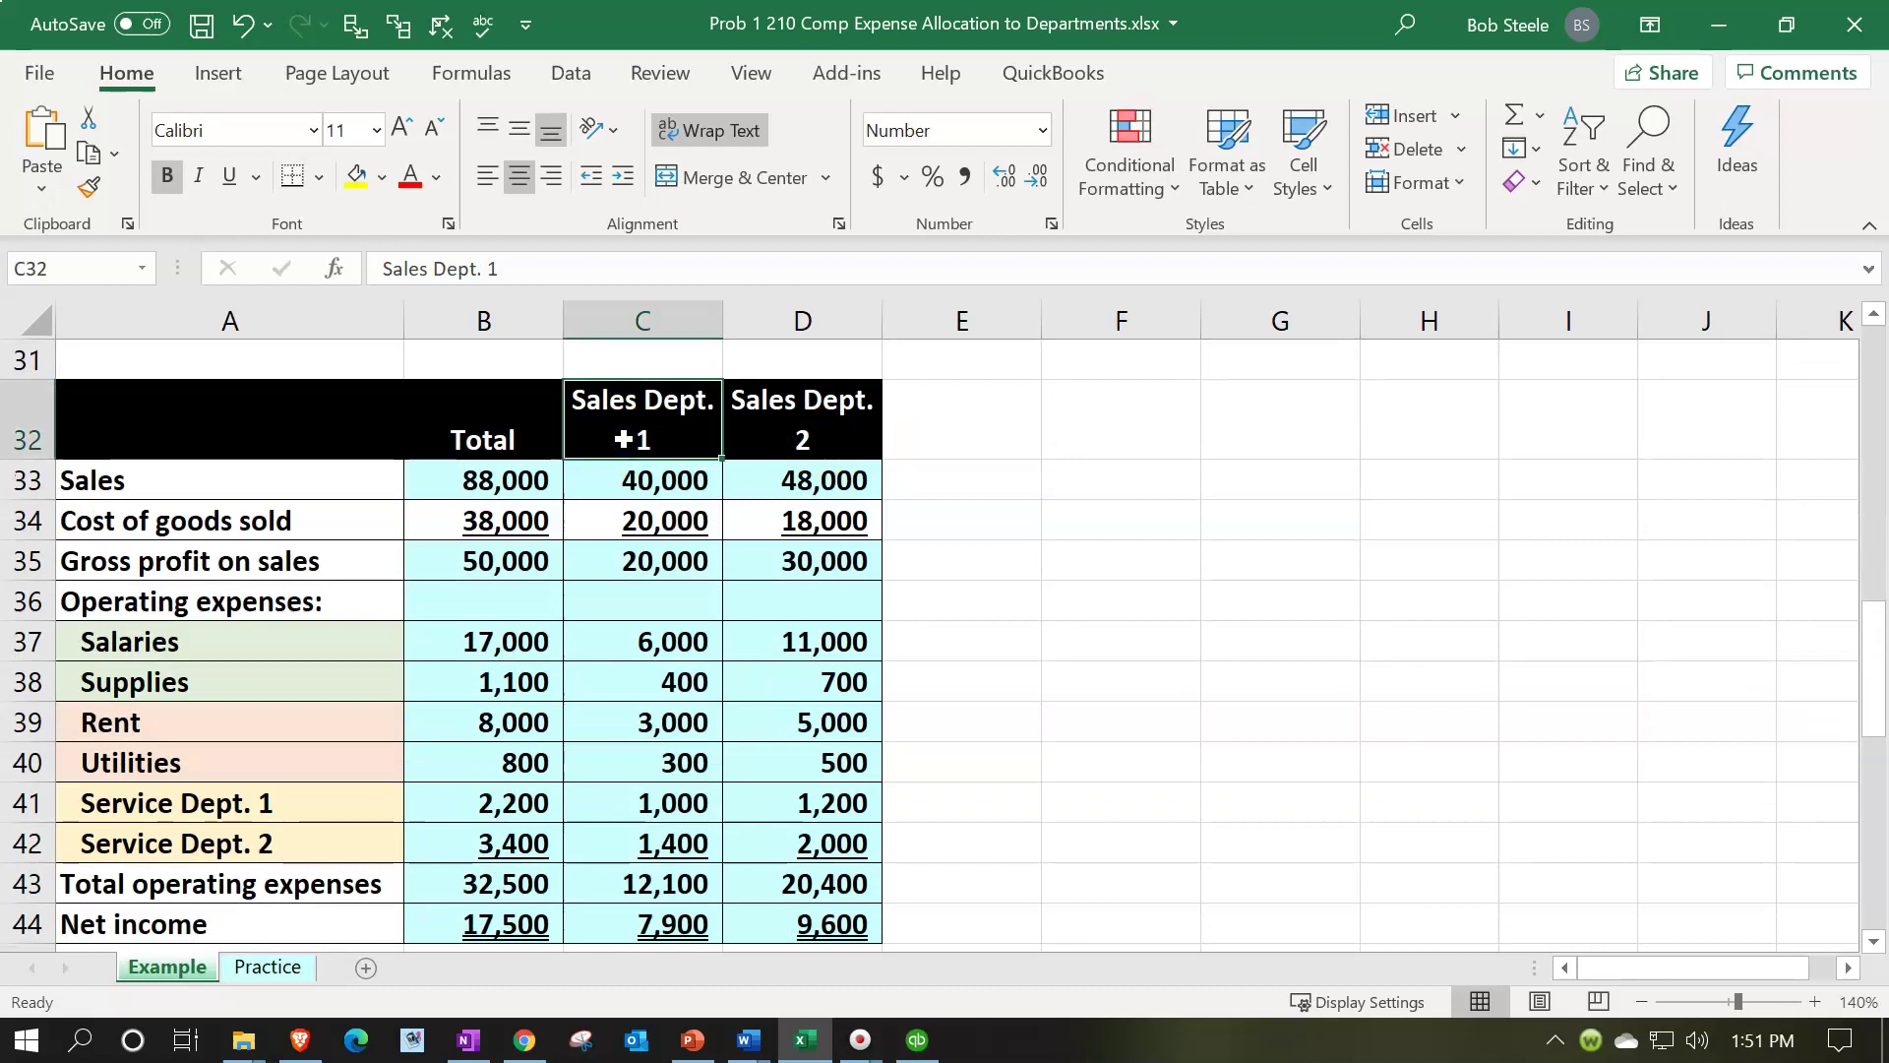
scroll(623, 438, "down", 1)
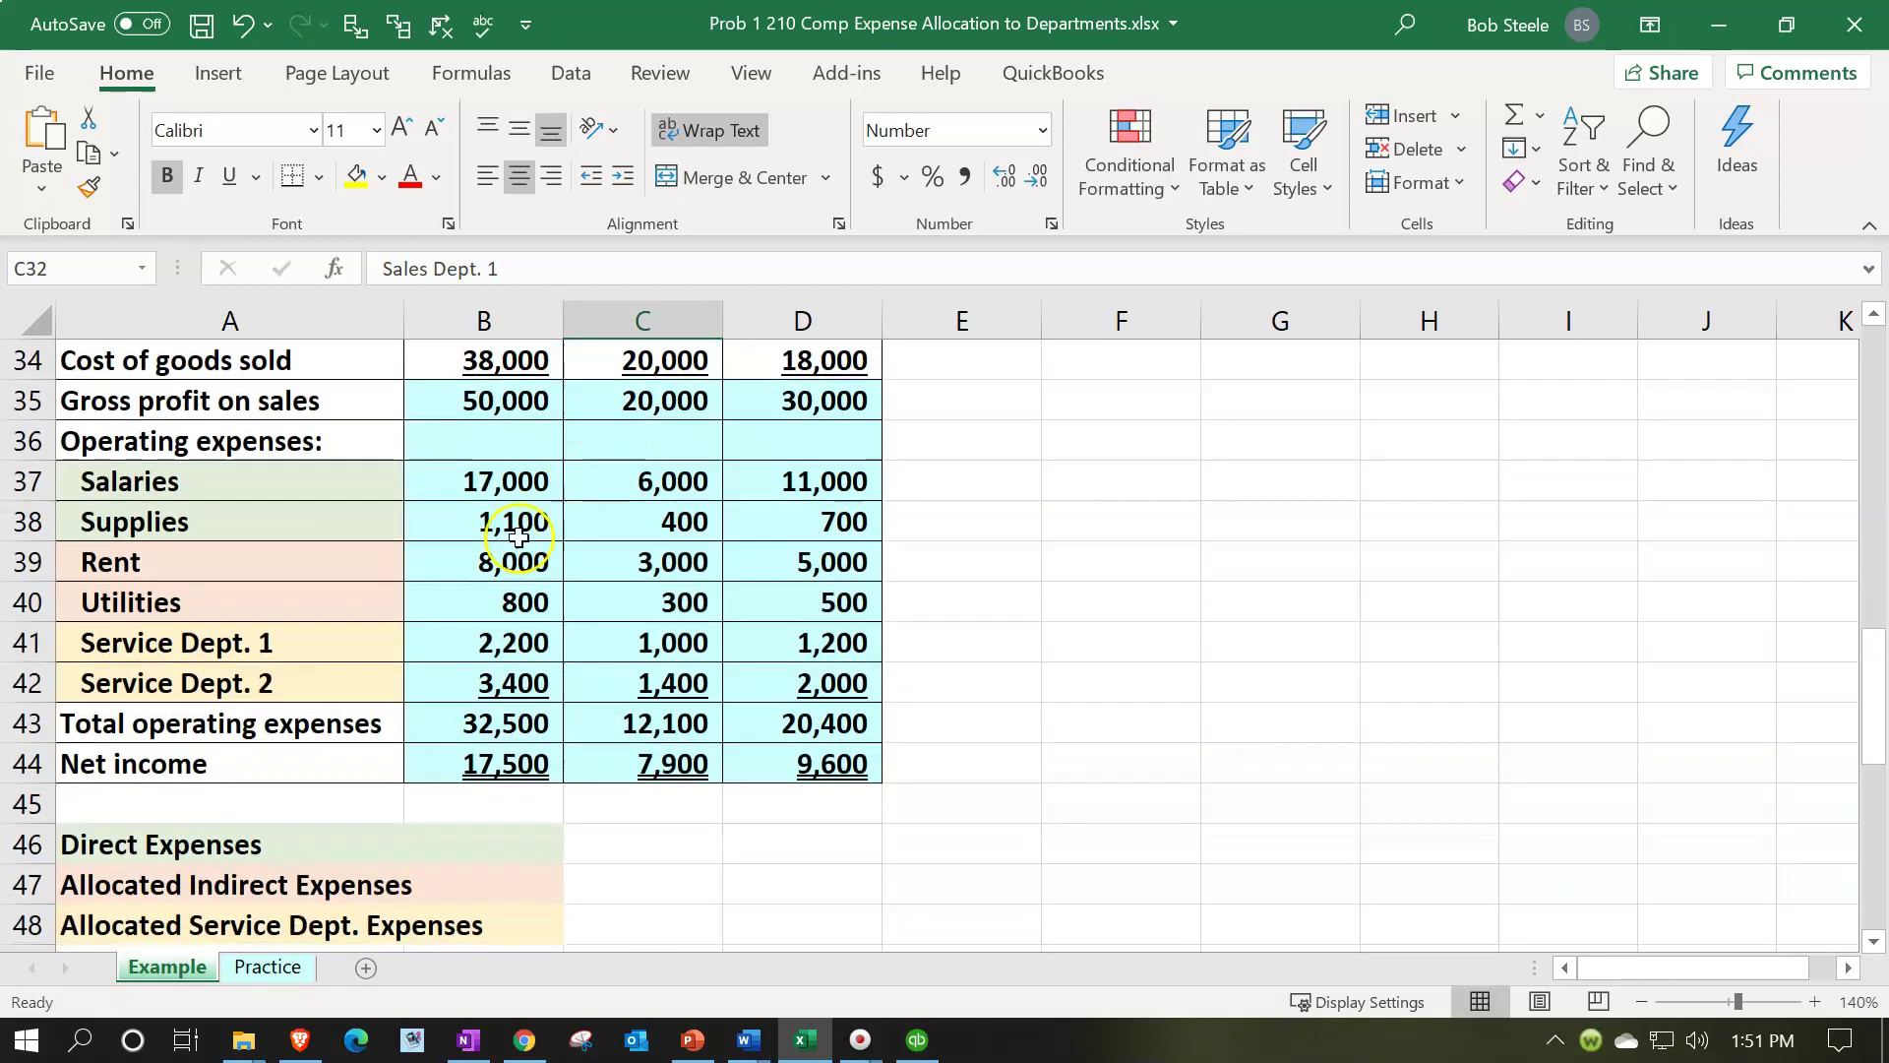
left_click(349, 641)
key("Down")
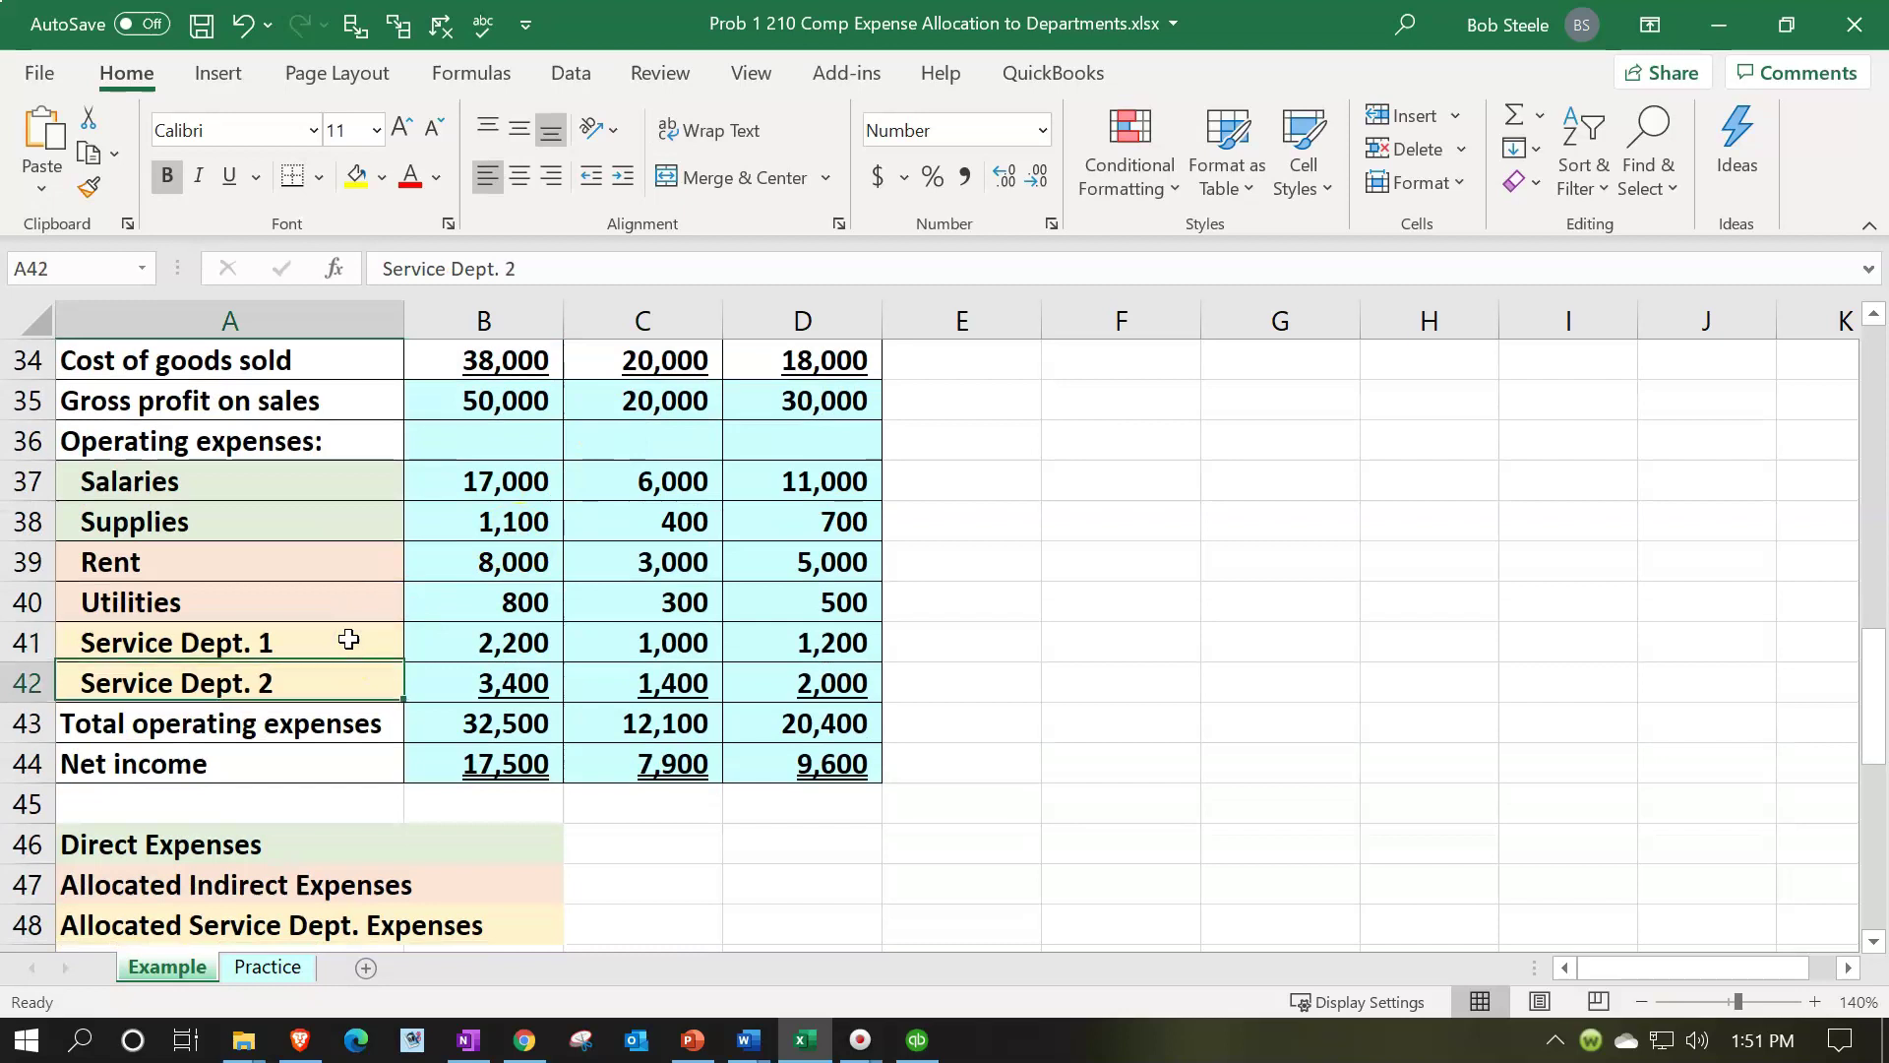
key("Right")
key("Right")
key("Right")
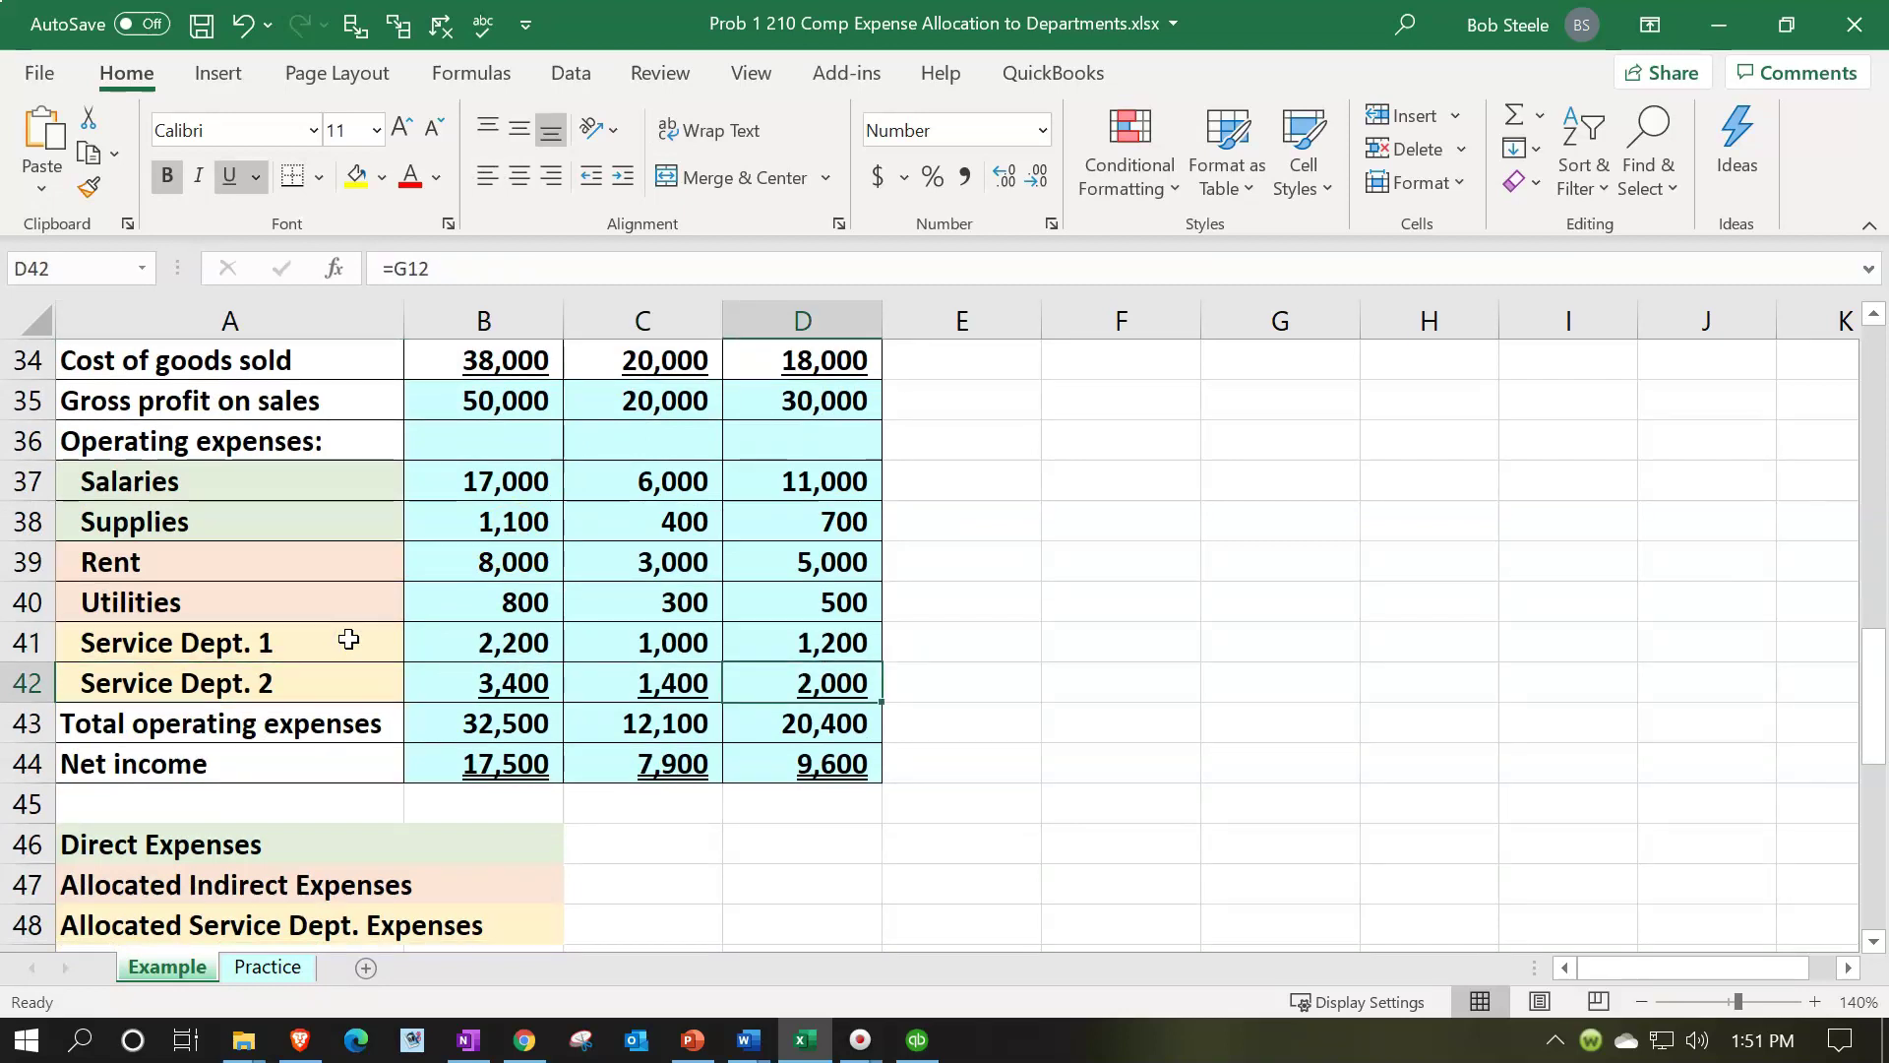
scroll(448, 597, "up", 4)
scroll(448, 597, "down", 2)
left_click(616, 540)
left_click(812, 561)
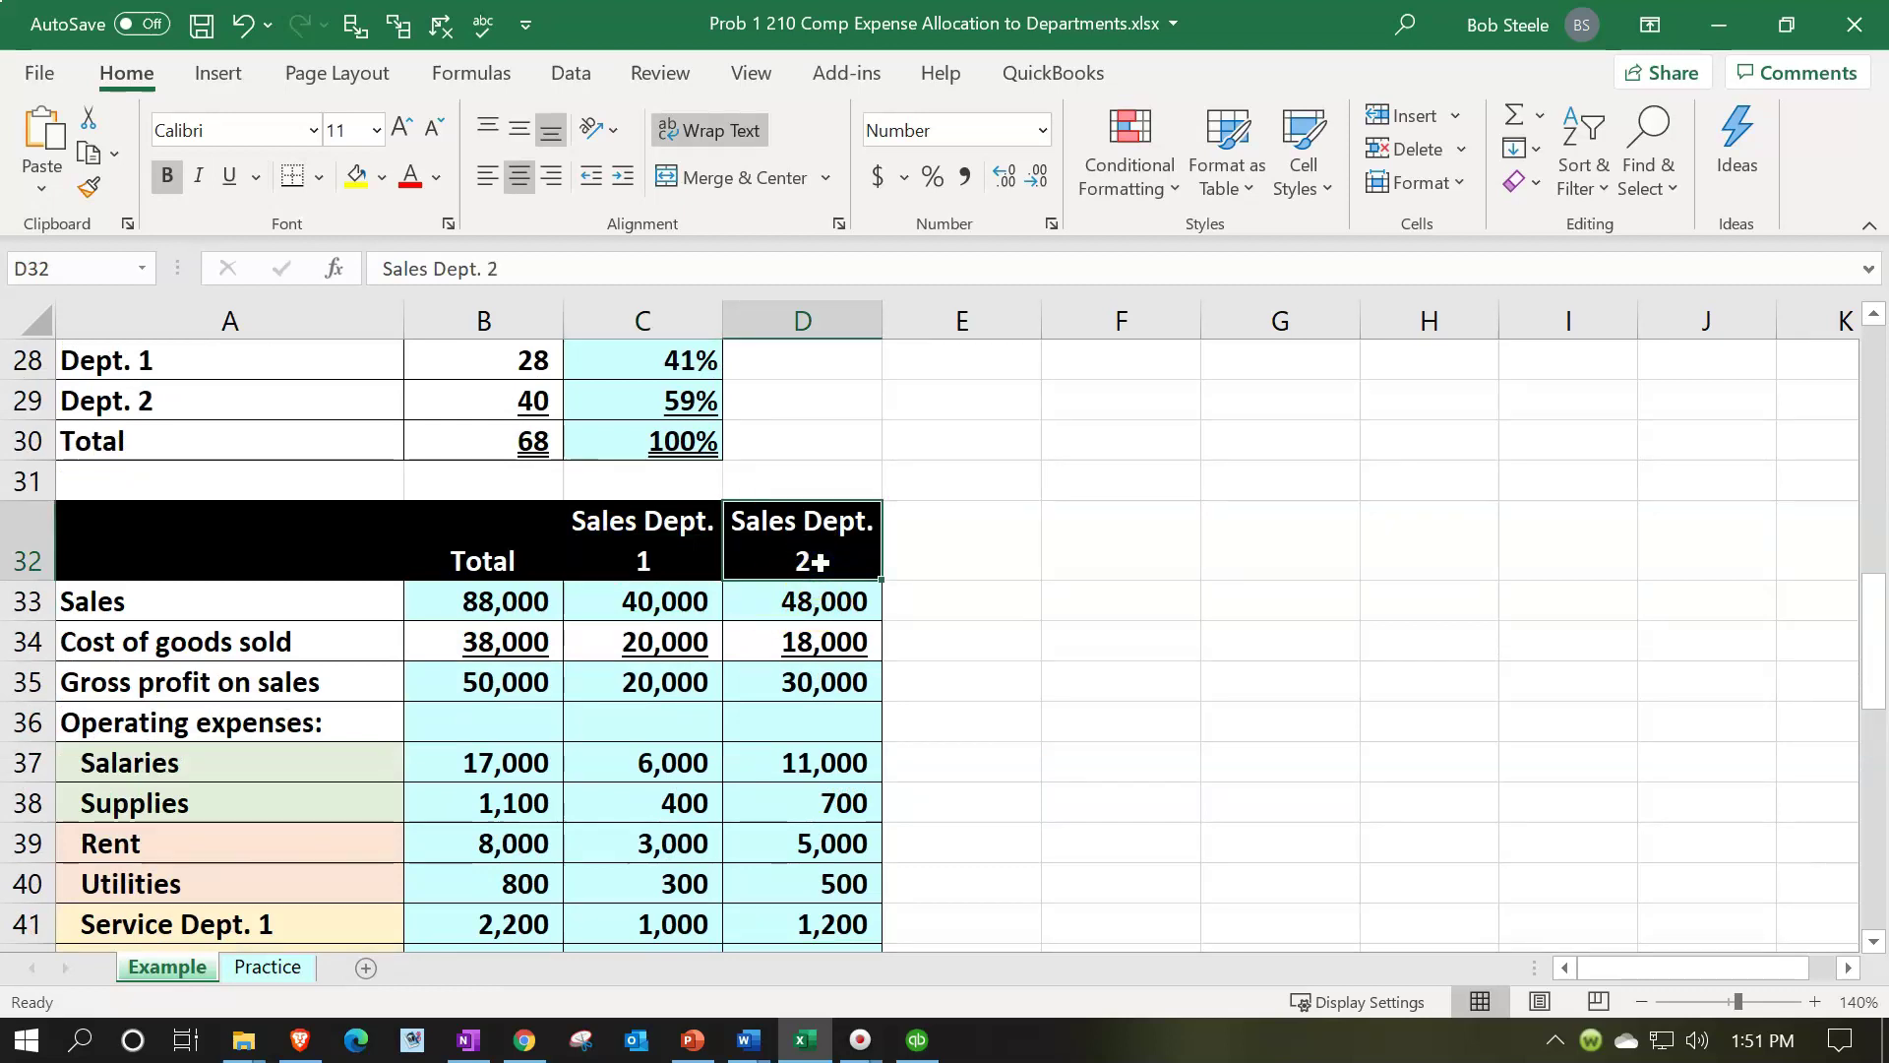
left_click(241, 925)
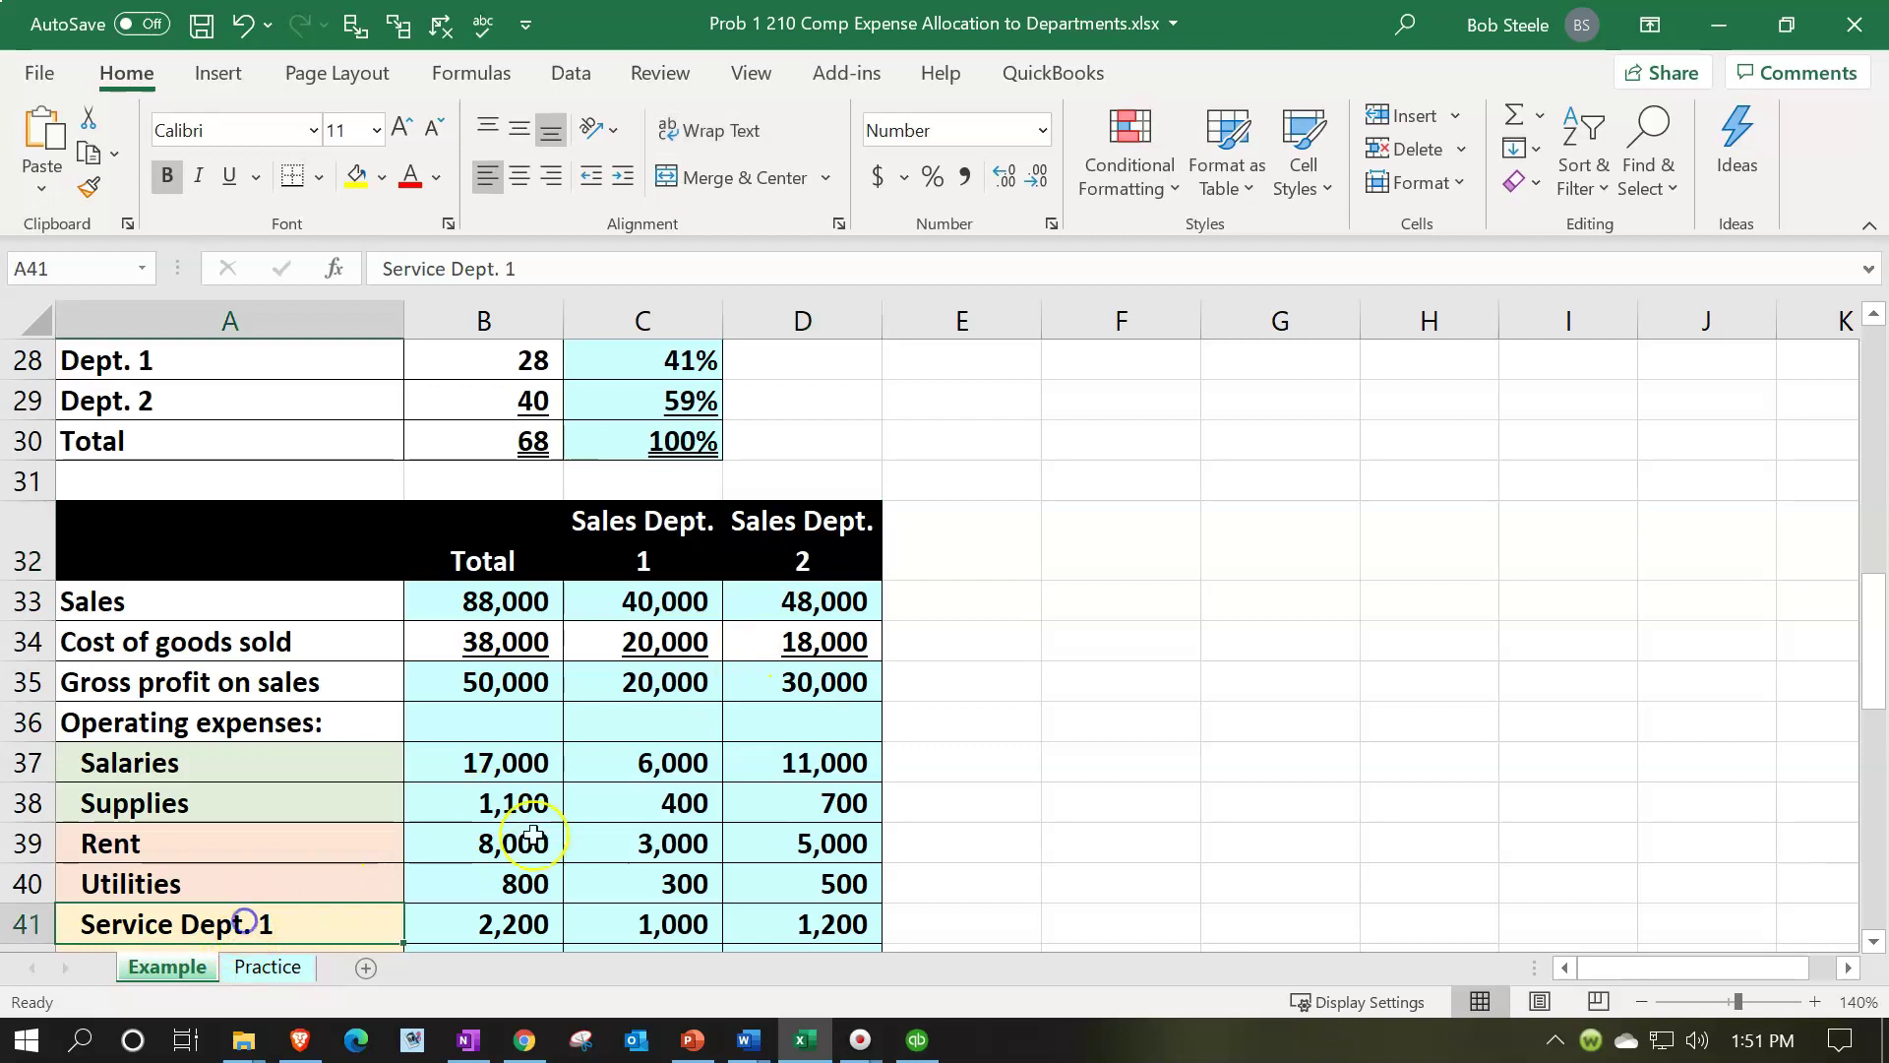
scroll(532, 834, "down", 1)
Review the direct and indirect expenses of Service Dept 1 and Service Dept 2 in the expense allocation table.
scroll(532, 835, "up", 10)
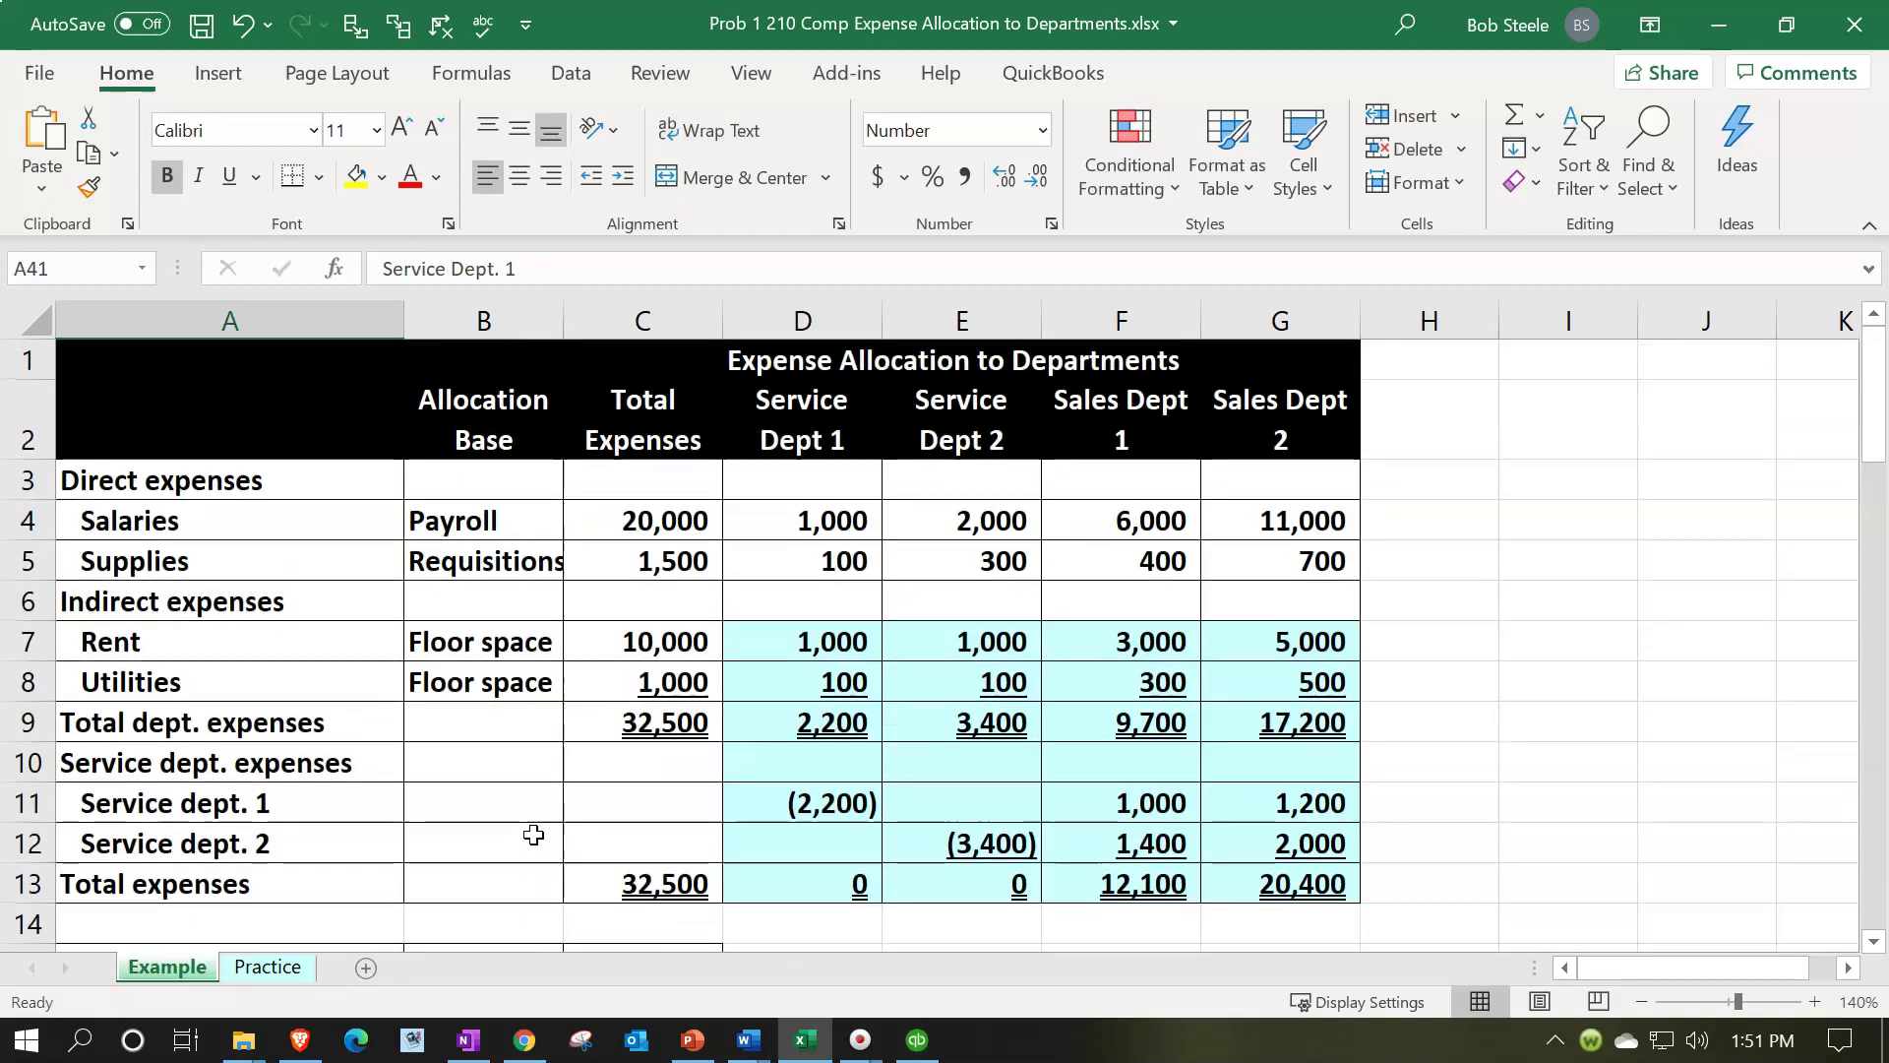
left_click_drag(779, 512, 787, 723)
left_click_drag(919, 527, 945, 699)
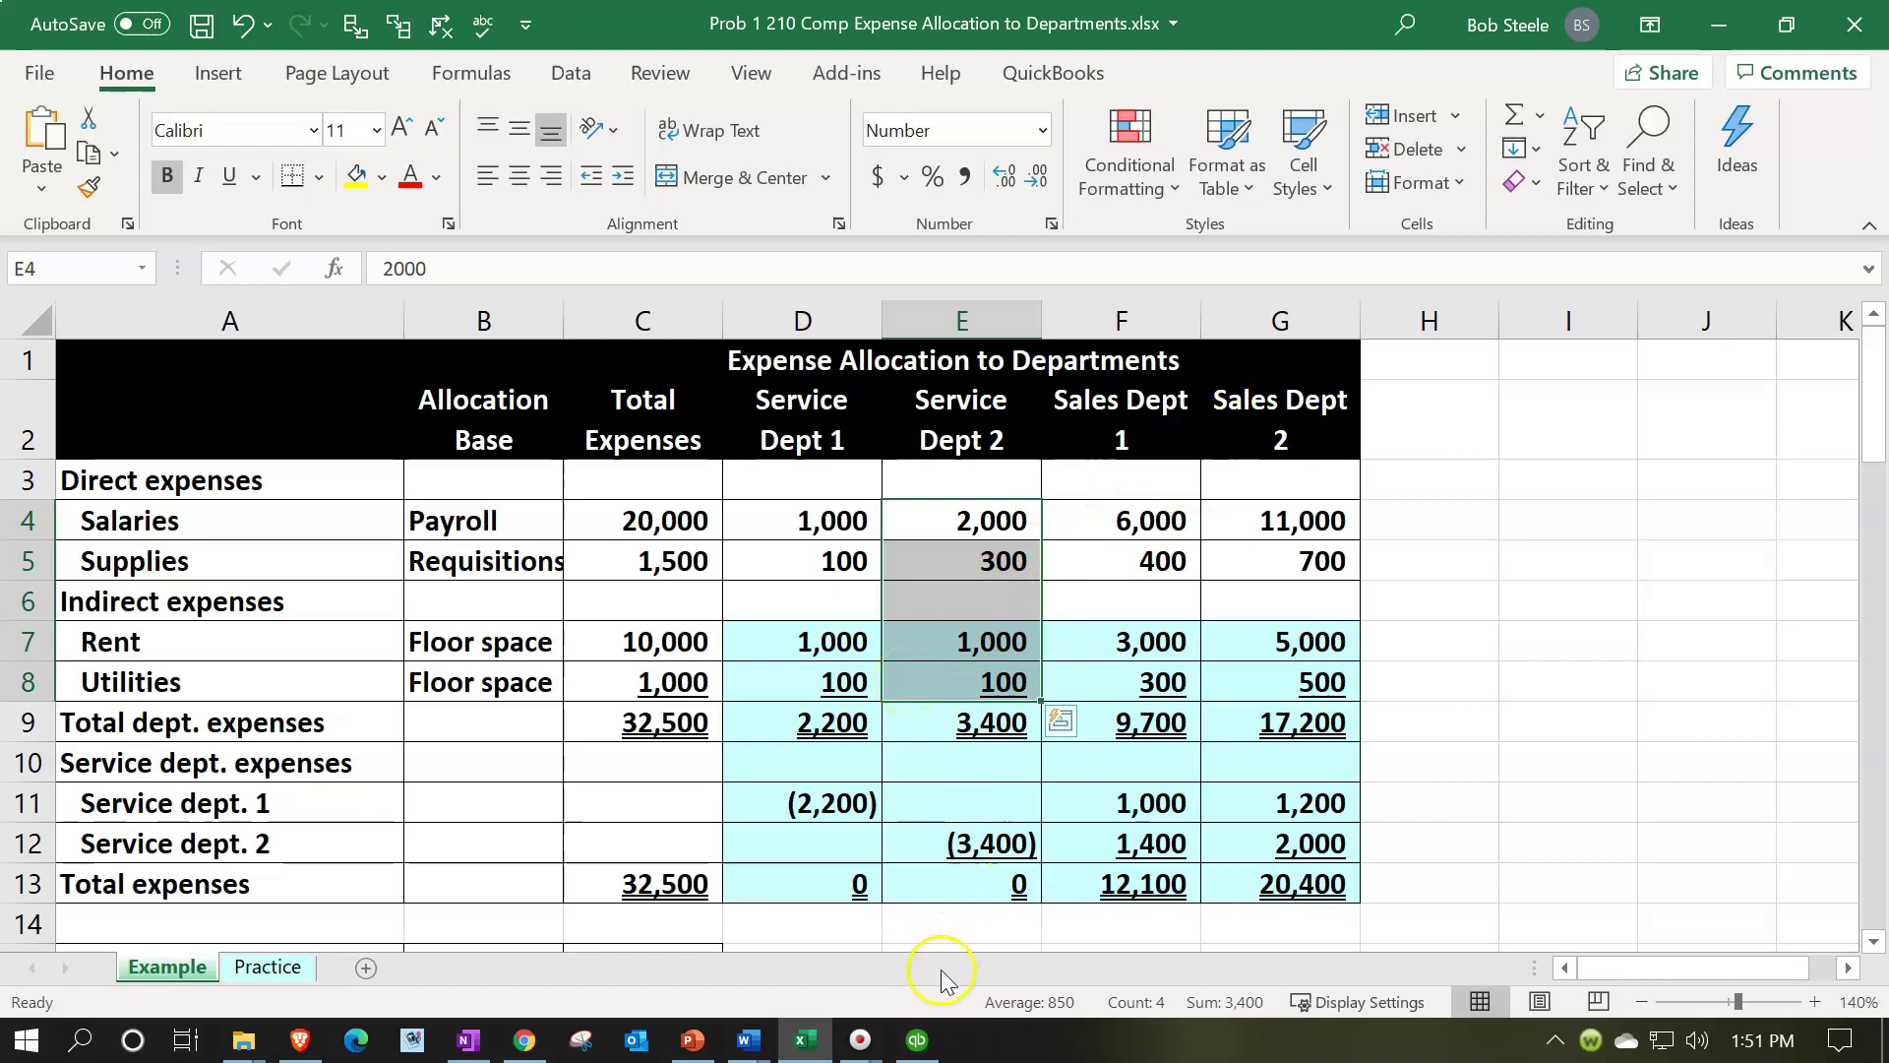
Switch to QuickBooks, inspect the line-item class choices on a blank invoice, glance at the Excel example, and close the invoice.
left_click(917, 1040)
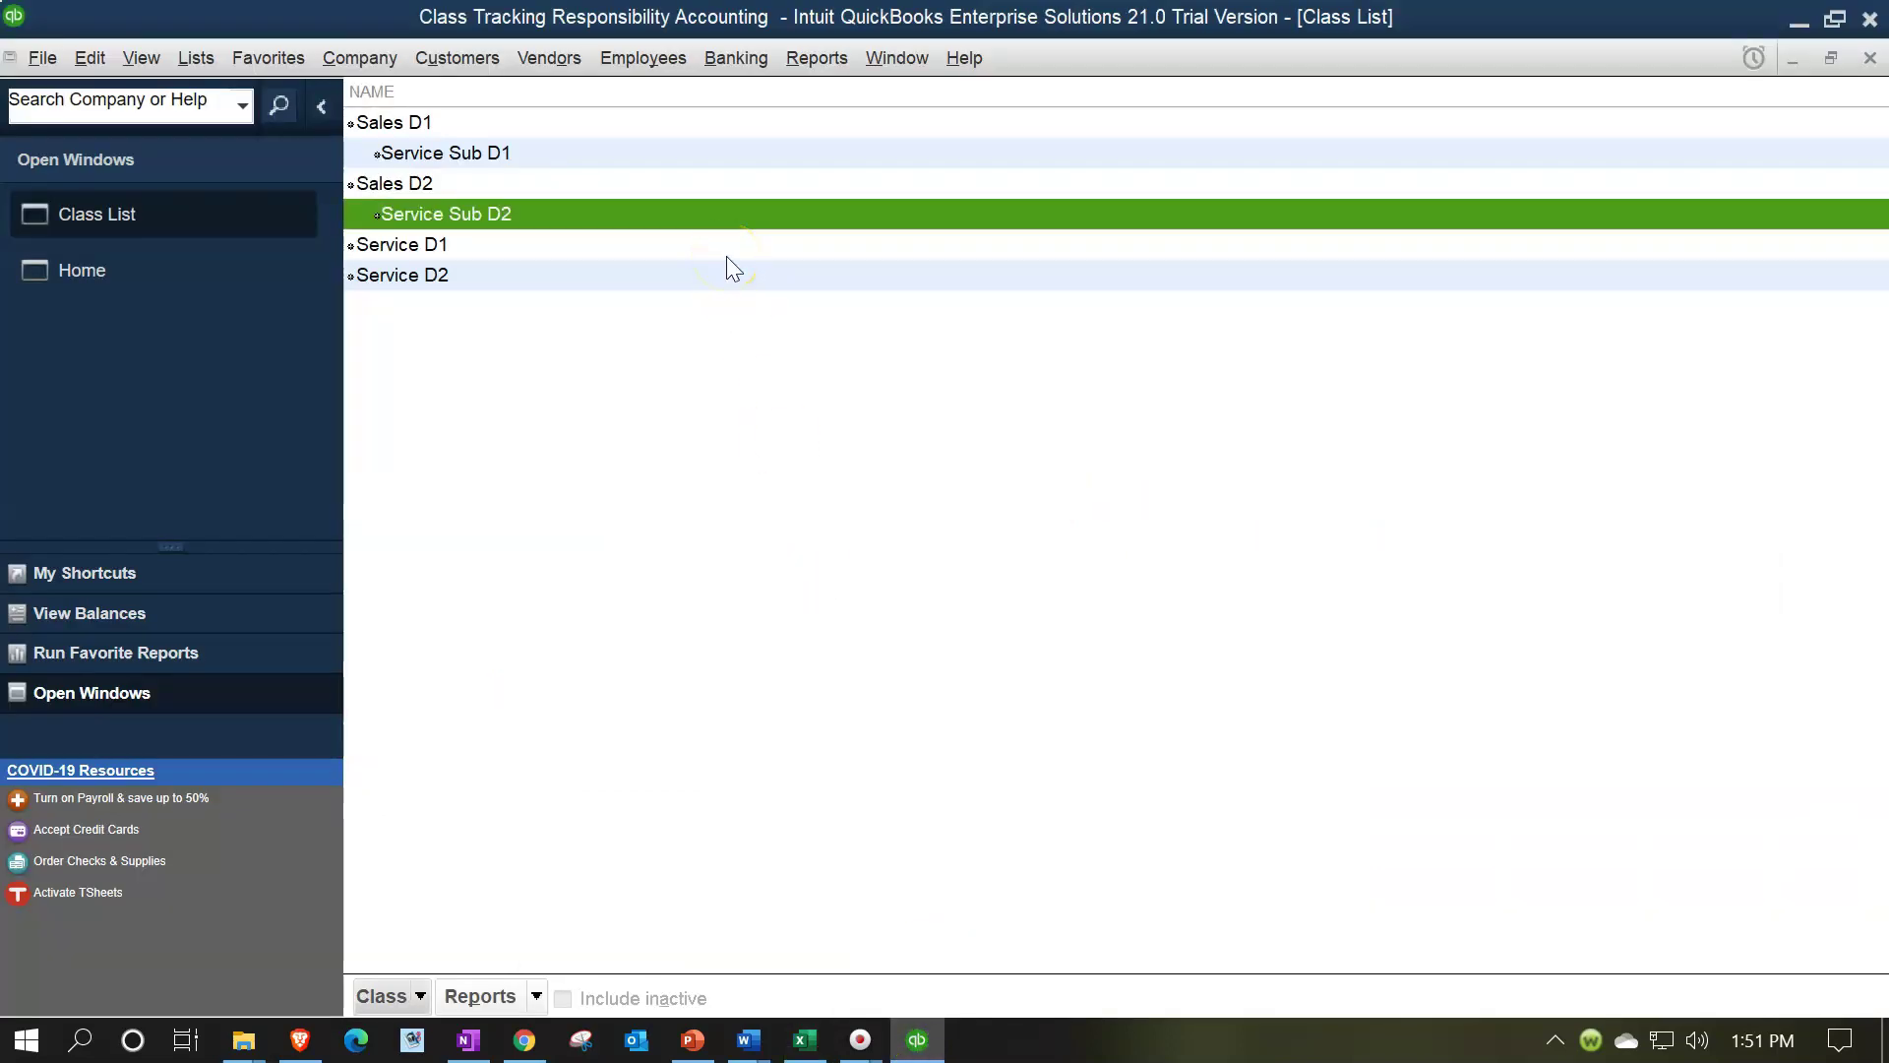
left_click(150, 291)
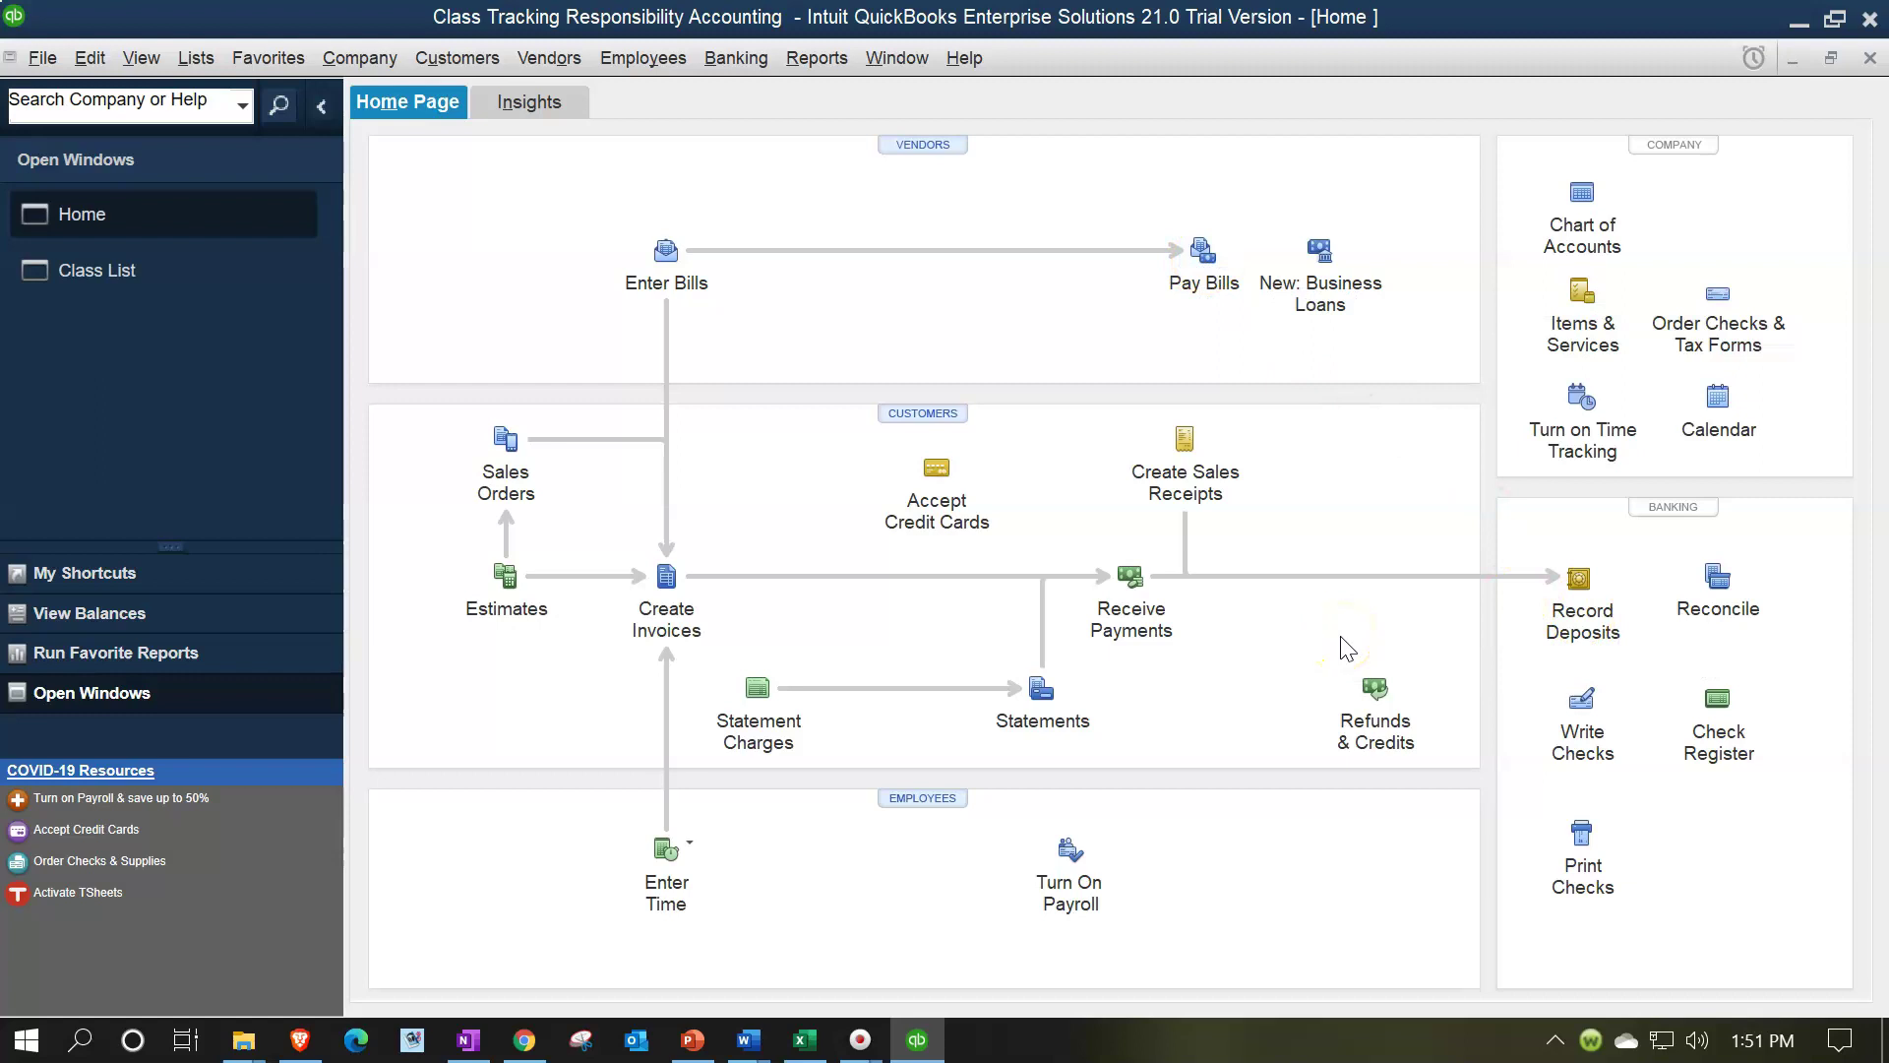
left_click(667, 583)
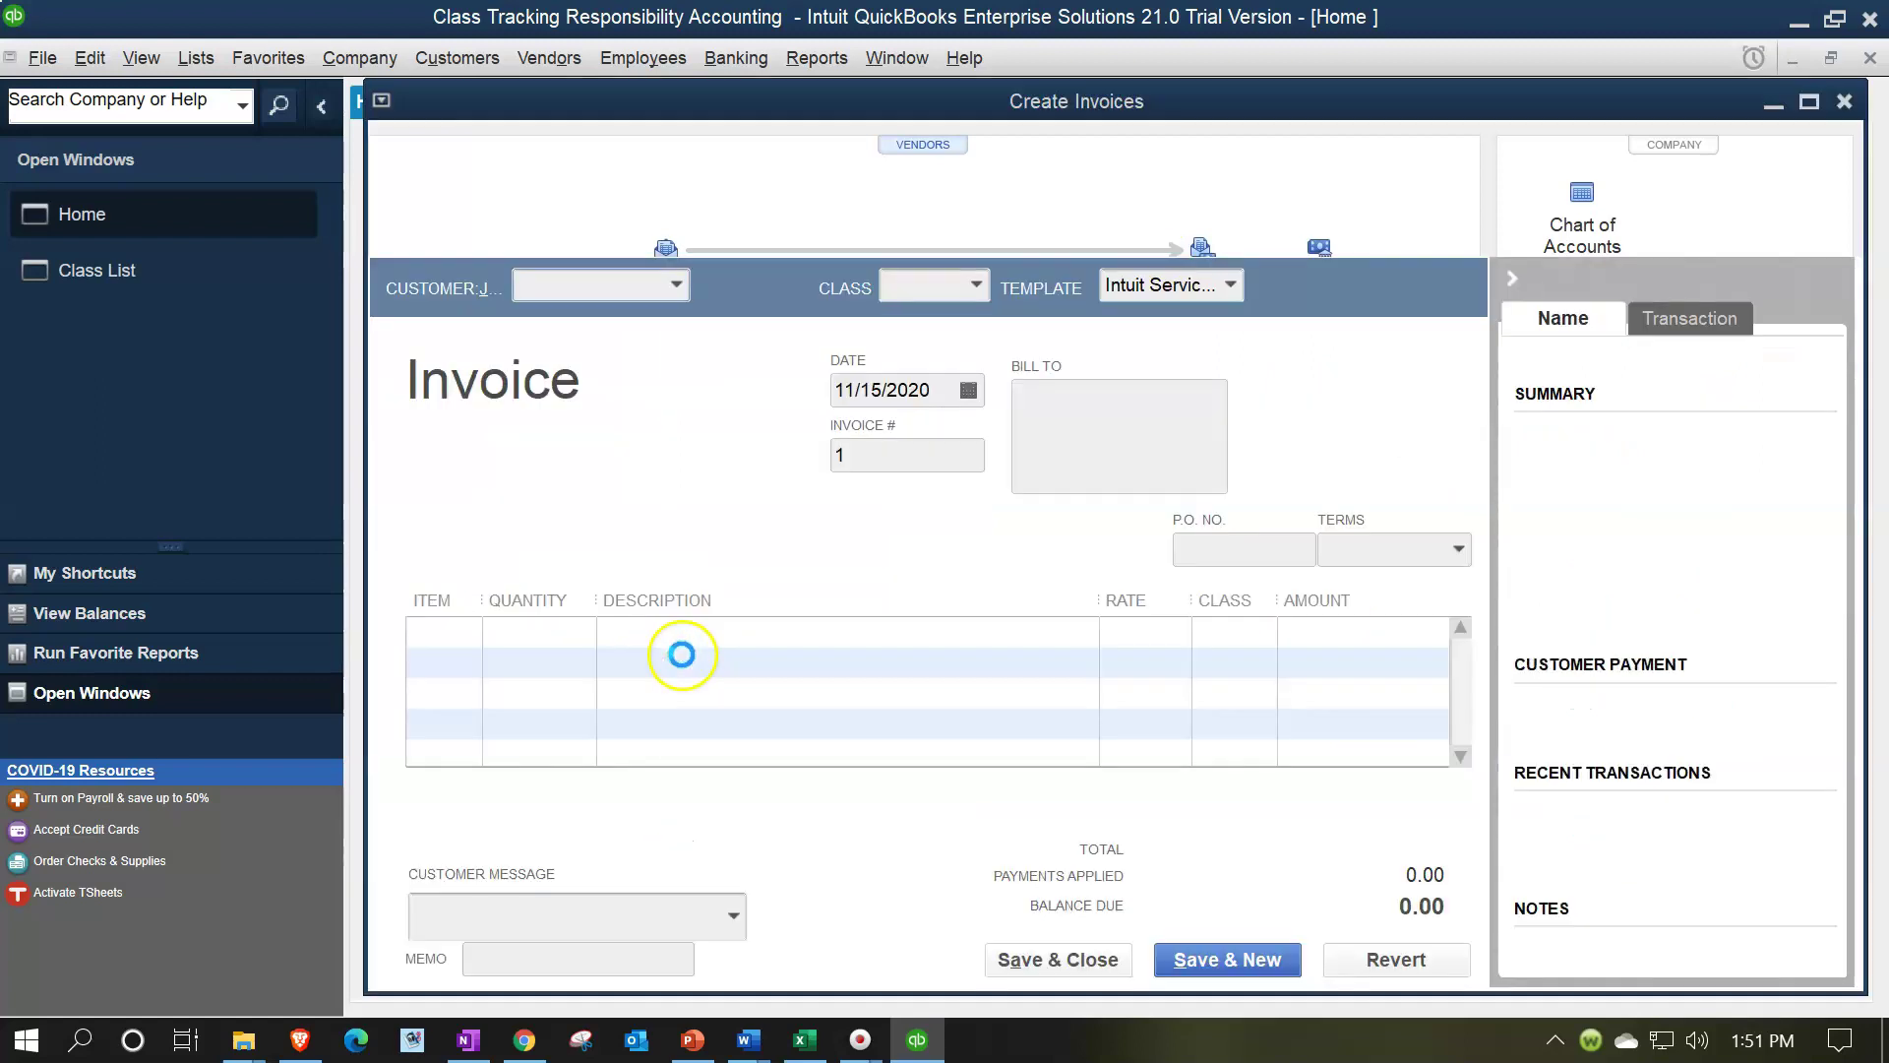
left_click(1268, 591)
left_click(1283, 589)
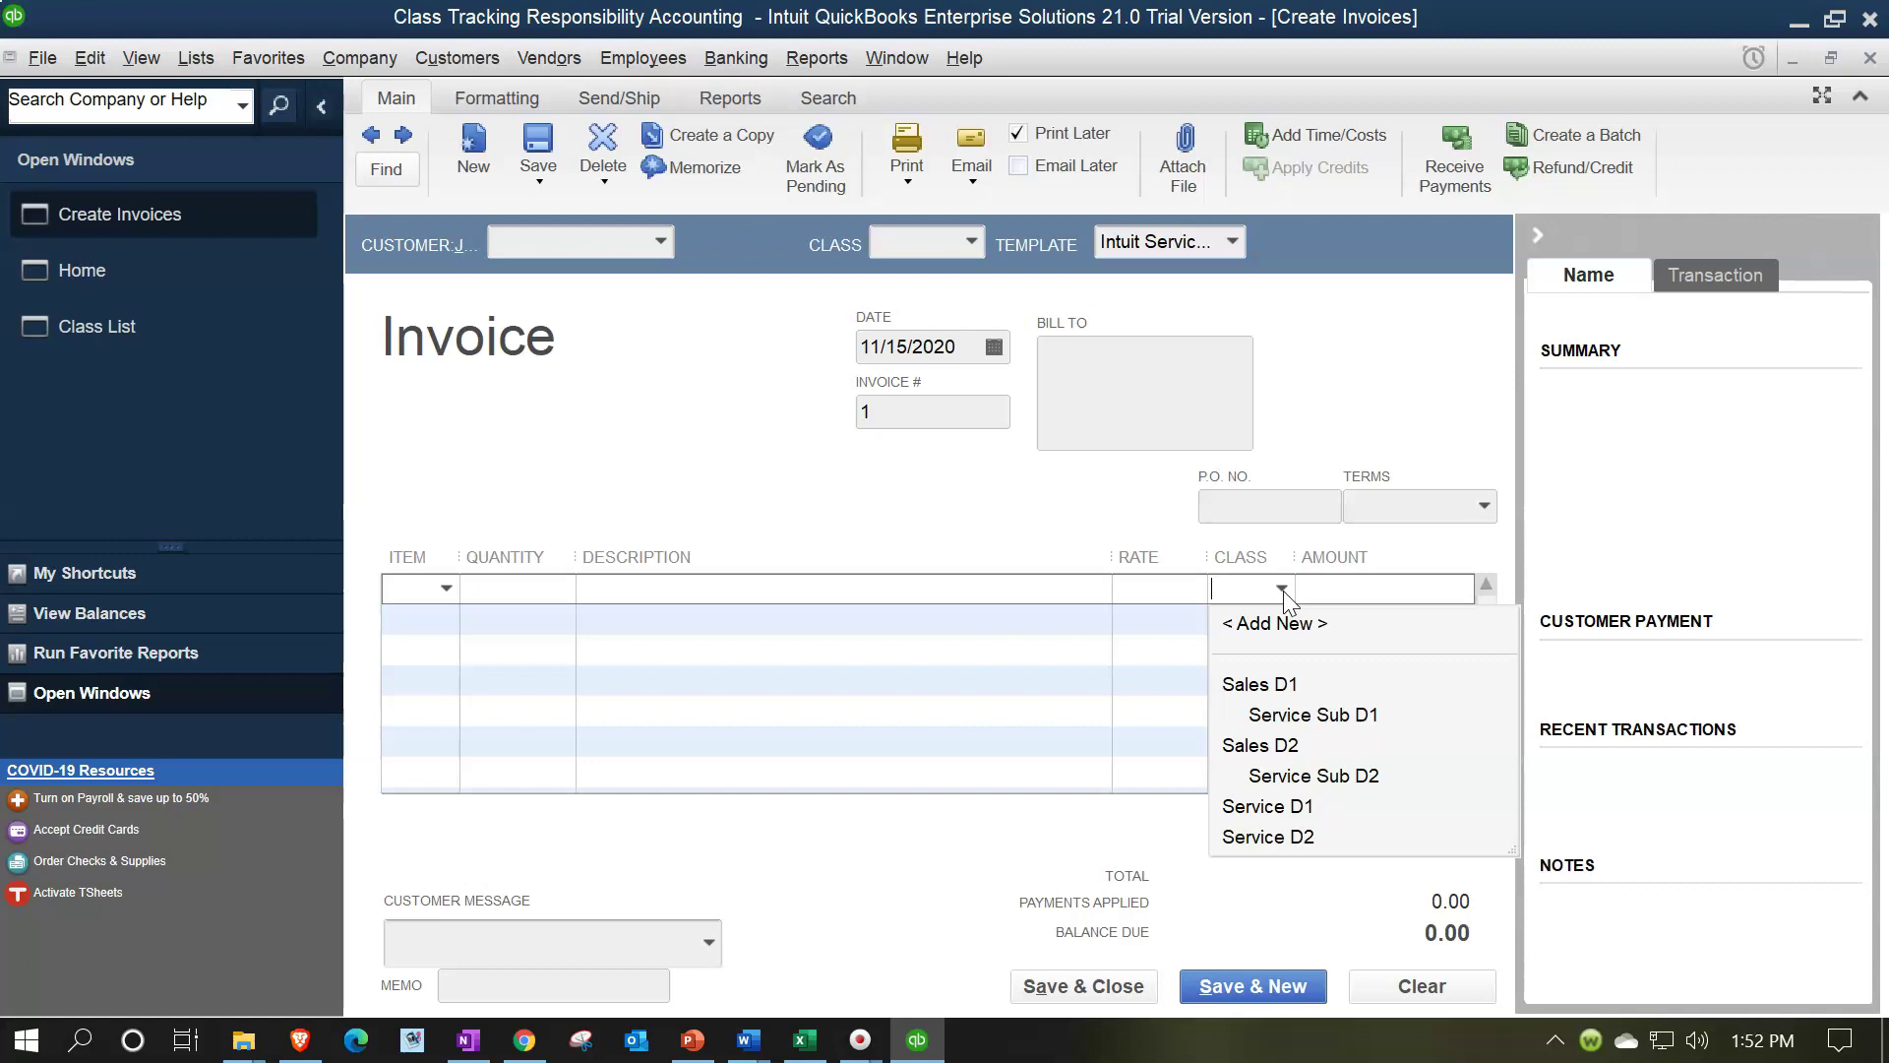
left_click(1095, 639)
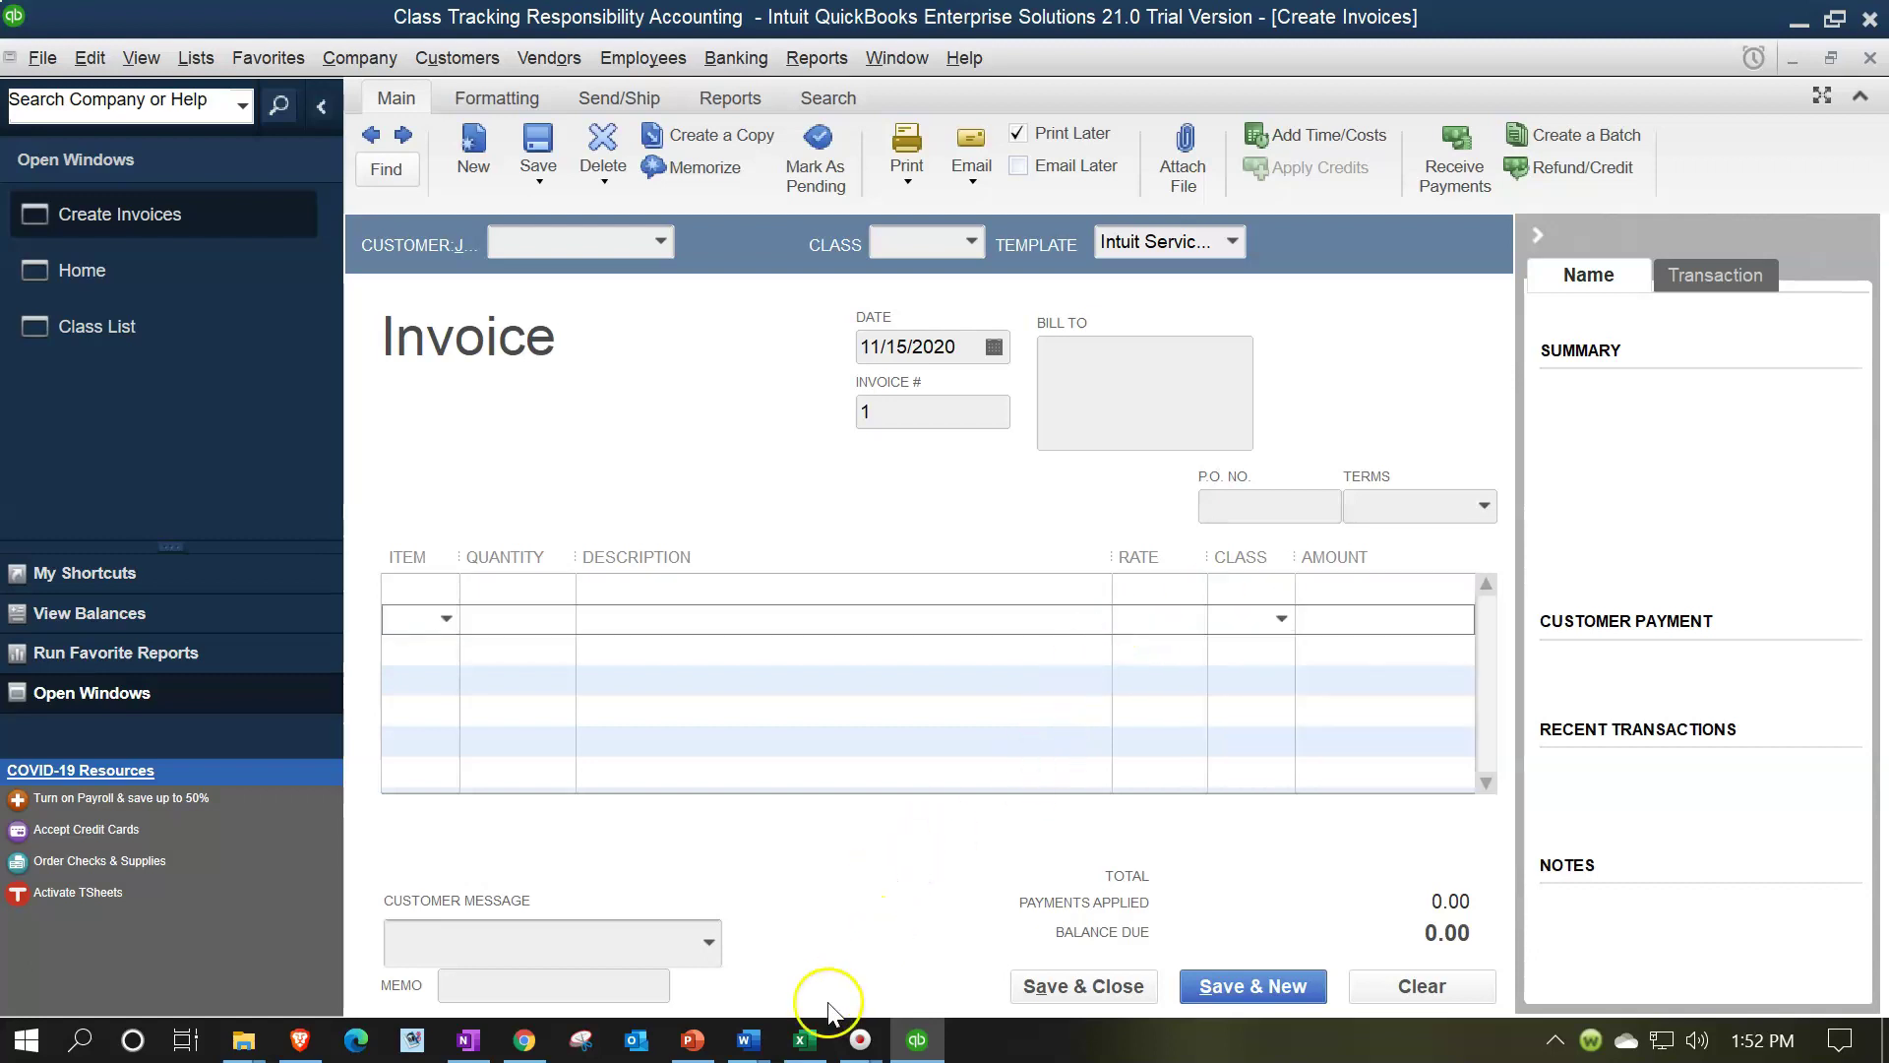
left_click(805, 1040)
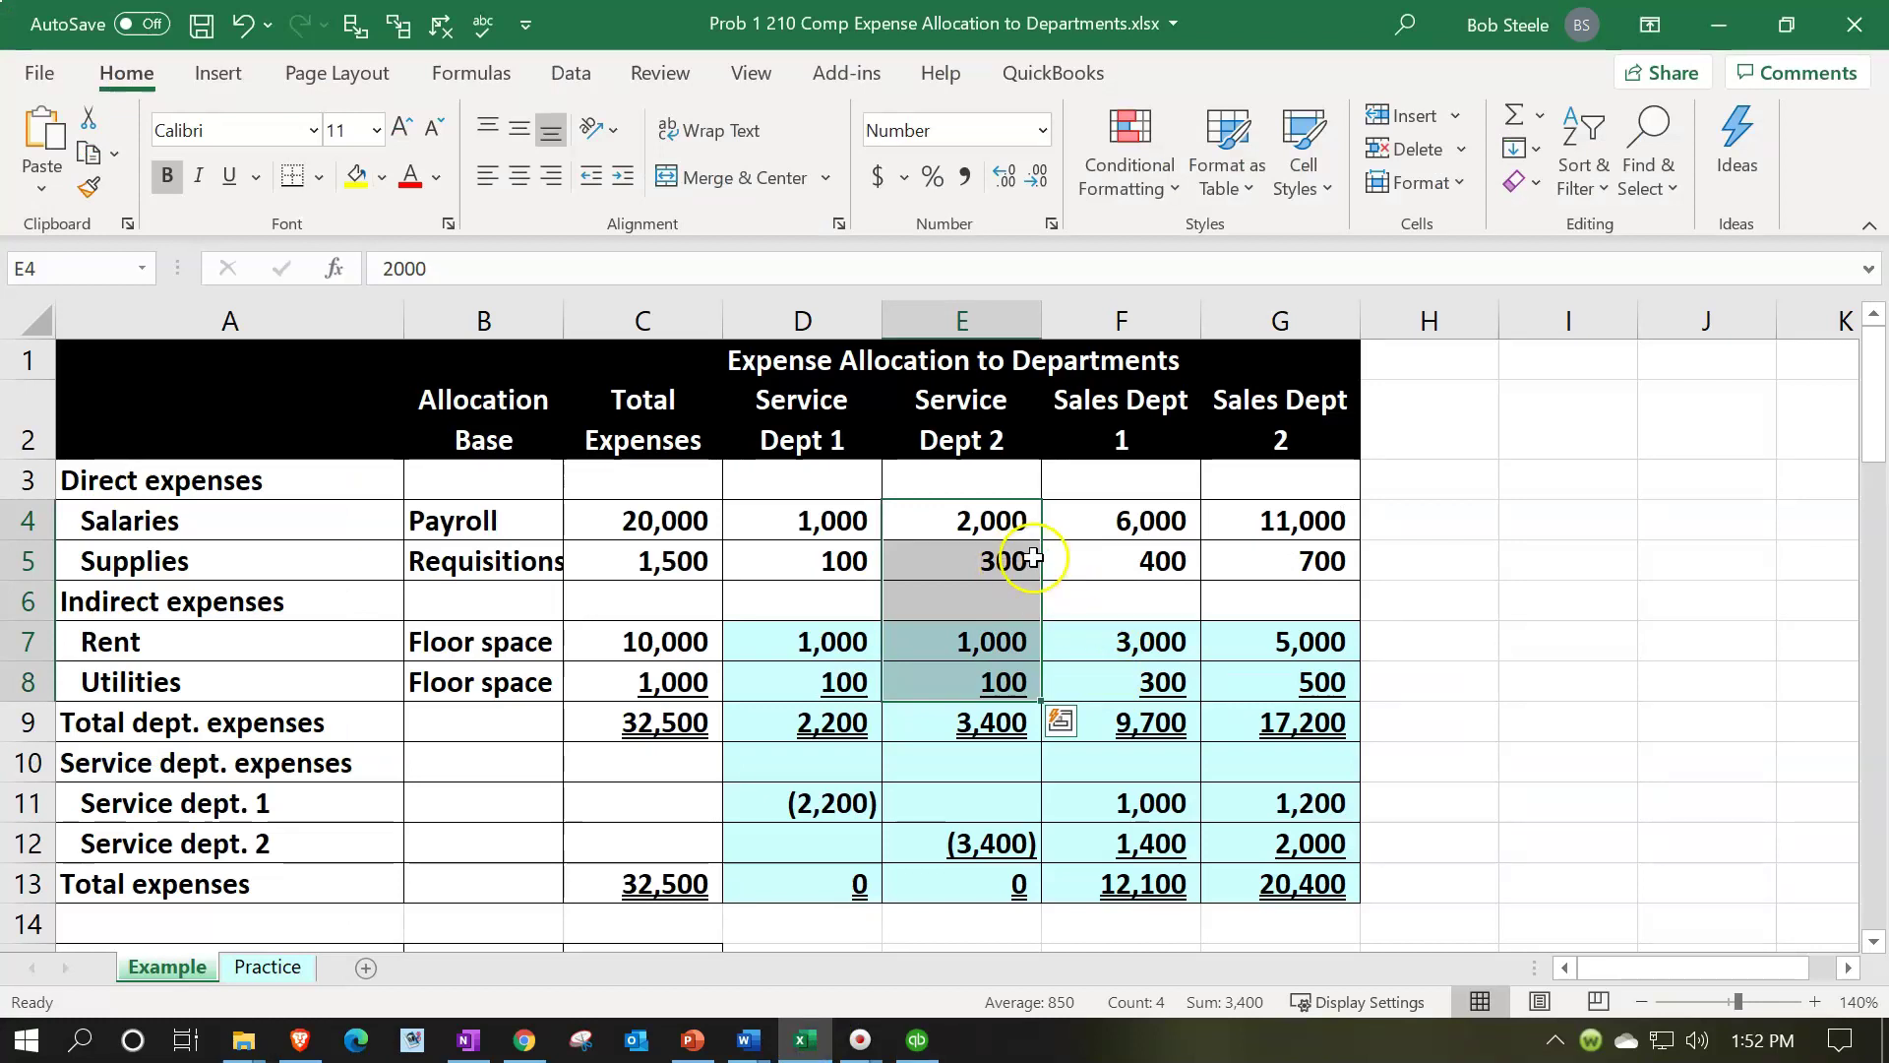
left_click(1719, 24)
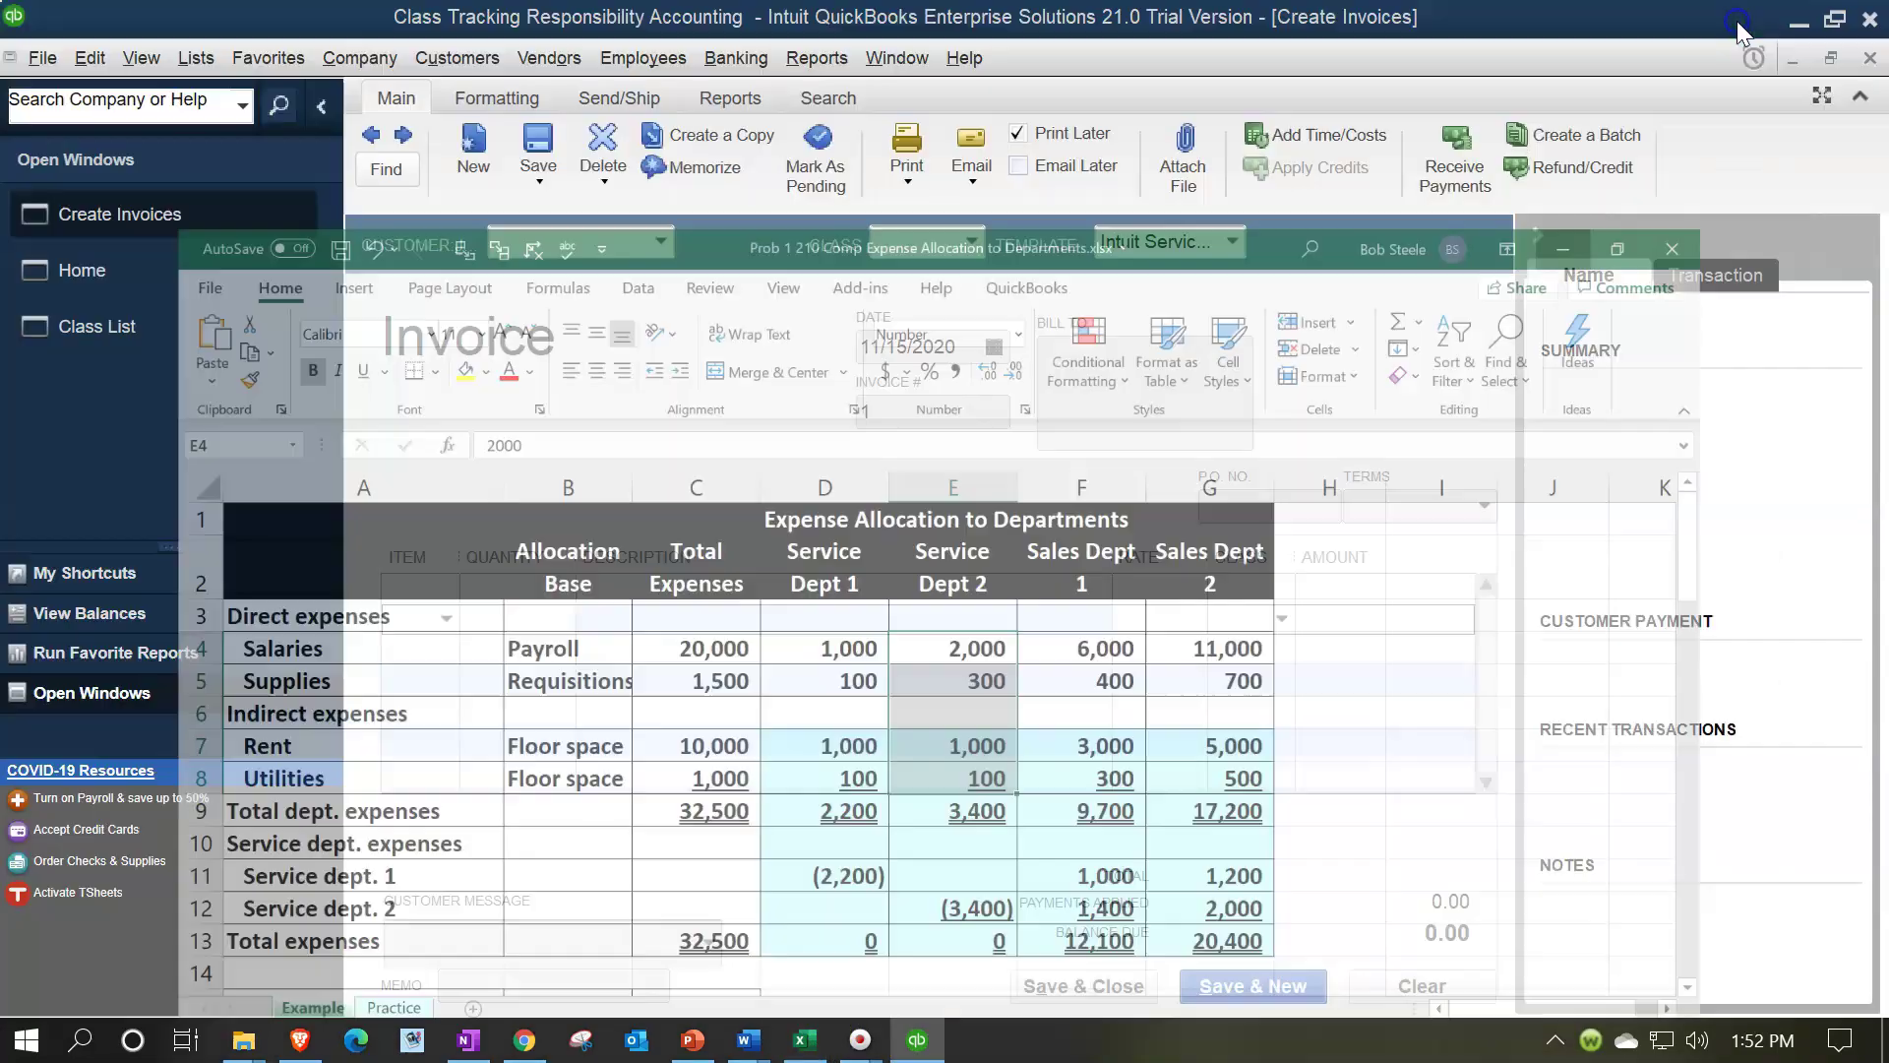
left_click(1869, 57)
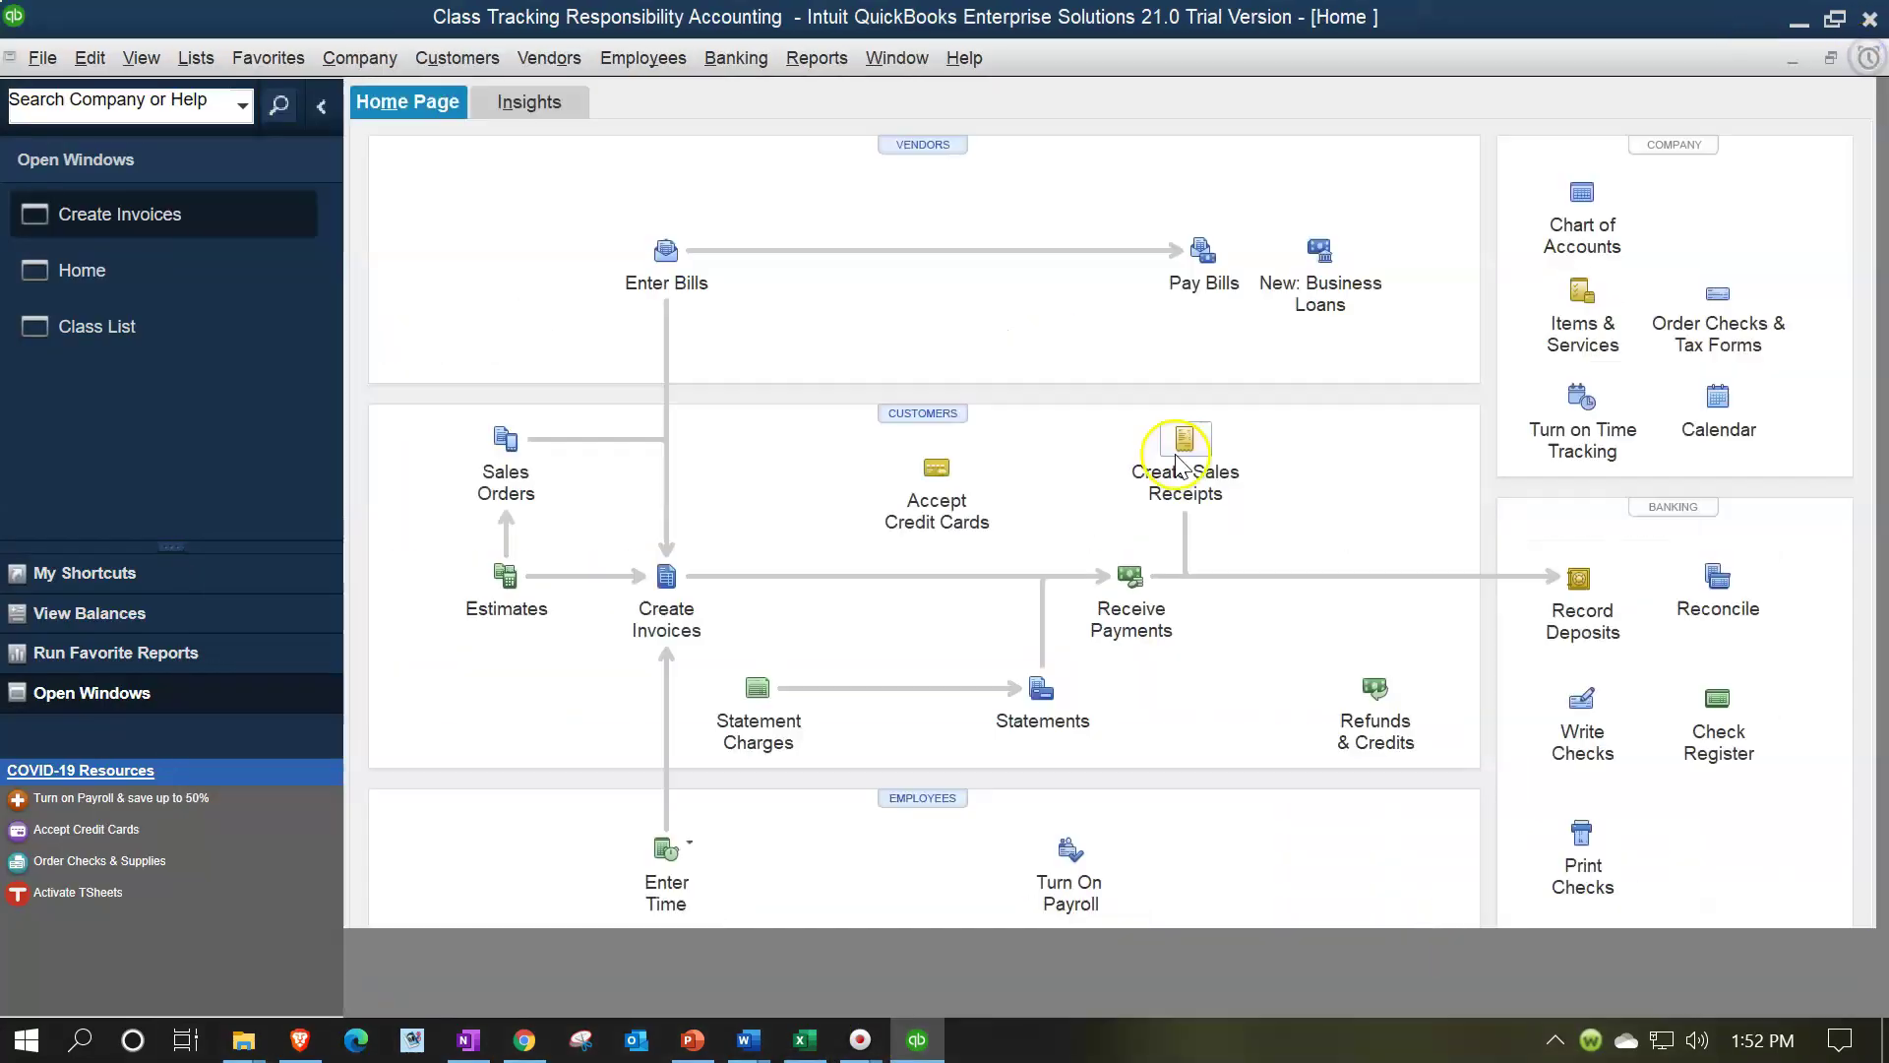